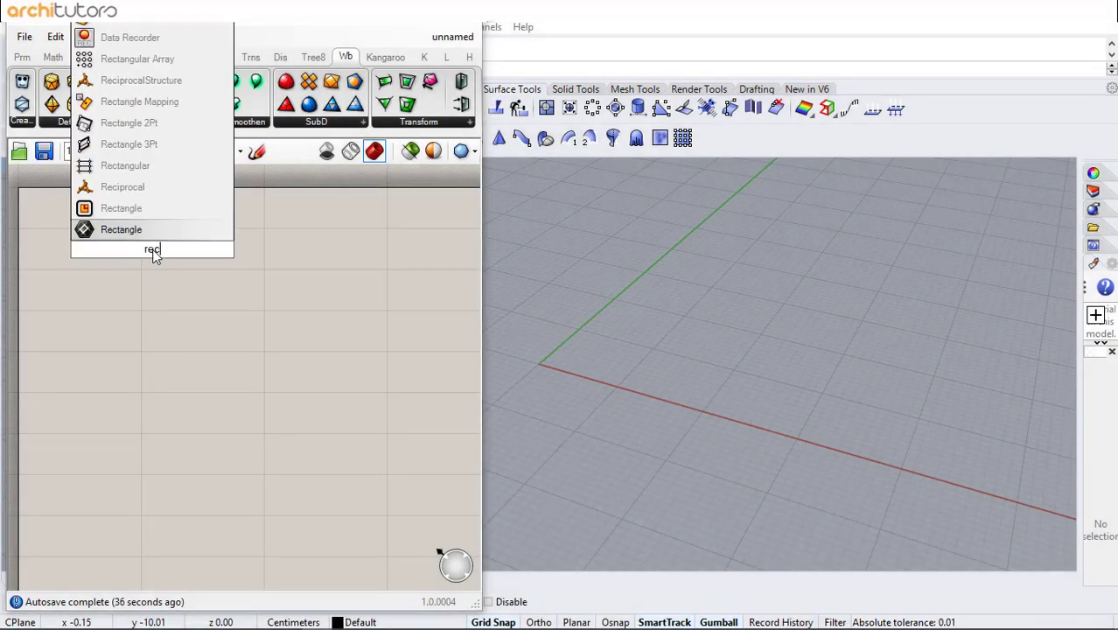
- Place a Rectangular Grid component on the canvas
{"action": "left_click", "coordinate": [131, 165]}
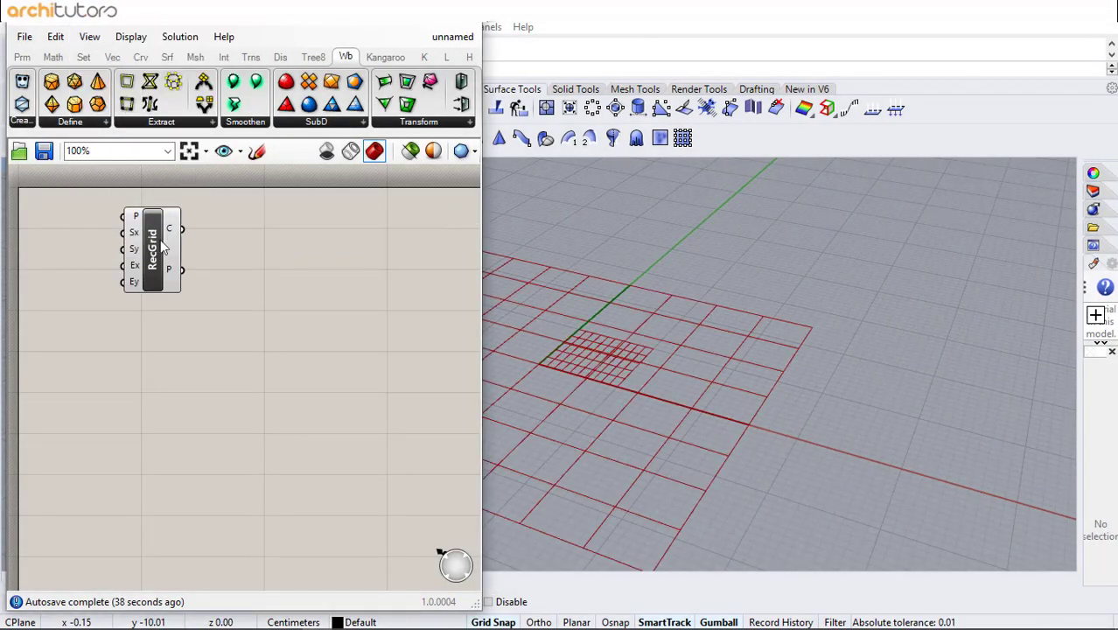
{"action": "left_click", "coordinate": [87, 237]}
{"action": "scroll", "coordinate": [93, 235], "scroll_direction": "up", "scroll_amount": 2}
{"action": "right_click_drag", "start_coordinate": [97, 236], "coordinate": [146, 248]}
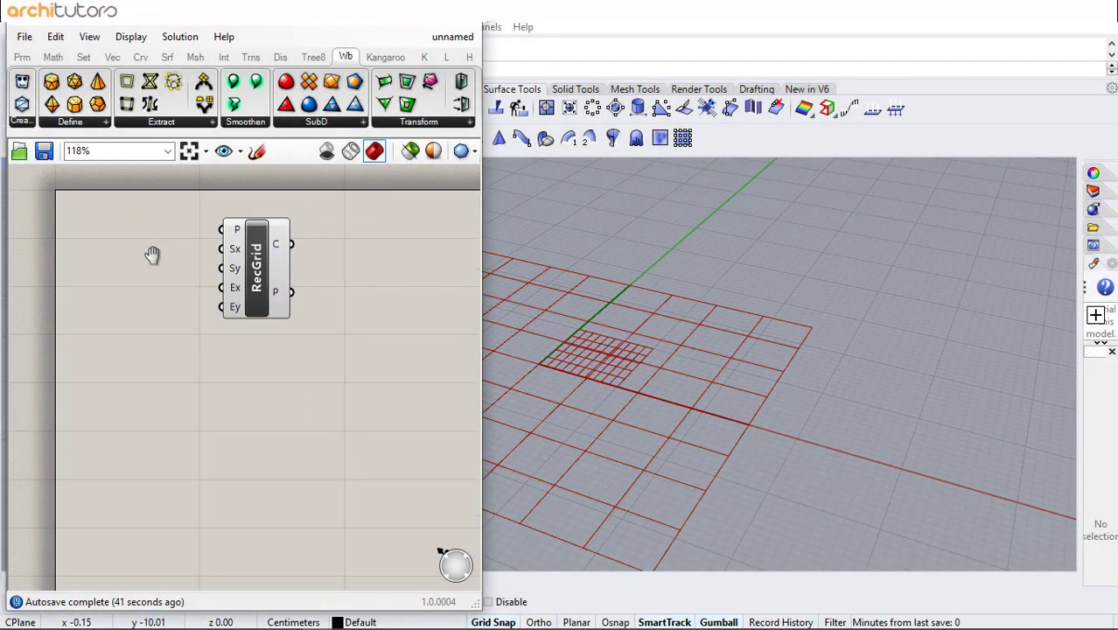
- Add an XZ Plane component and connect it to the grid's plane input
{"action": "double_click", "coordinate": [119, 229]}
{"action": "type", "text": "xz"}
{"action": "left_click", "coordinate": [131, 216]}
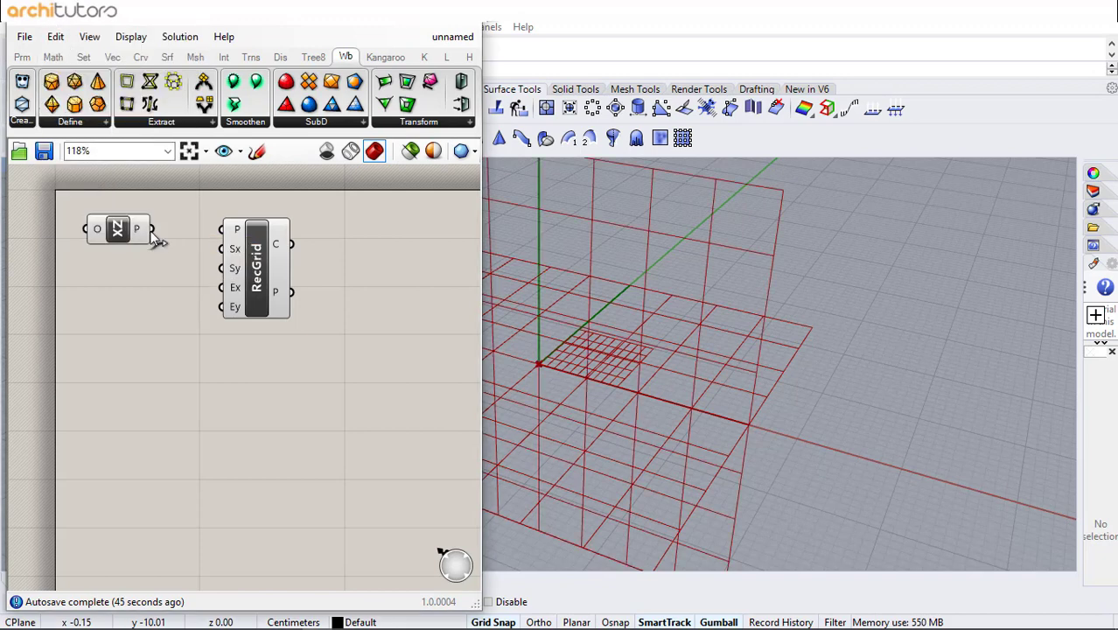
{"action": "left_click_drag", "start_coordinate": [152, 231], "coordinate": [230, 231]}
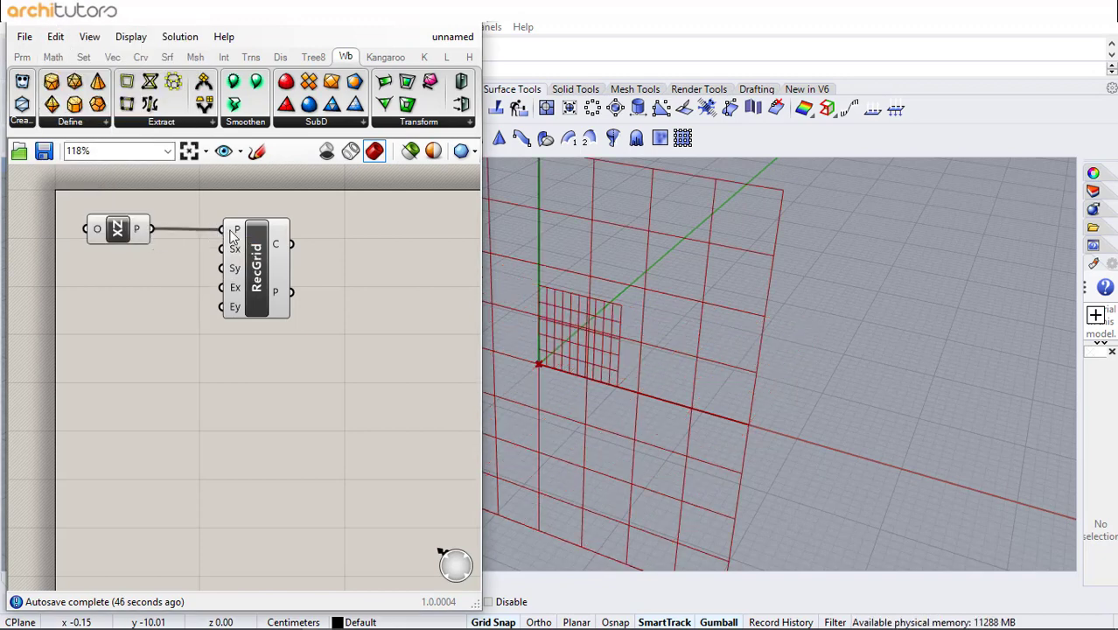
- Create a number slider set to 800 and connect it to the grid's Size X input
{"action": "double_click", "coordinate": [74, 276]}
{"action": "type", "text": "800"}
{"action": "key", "text": "Return"}
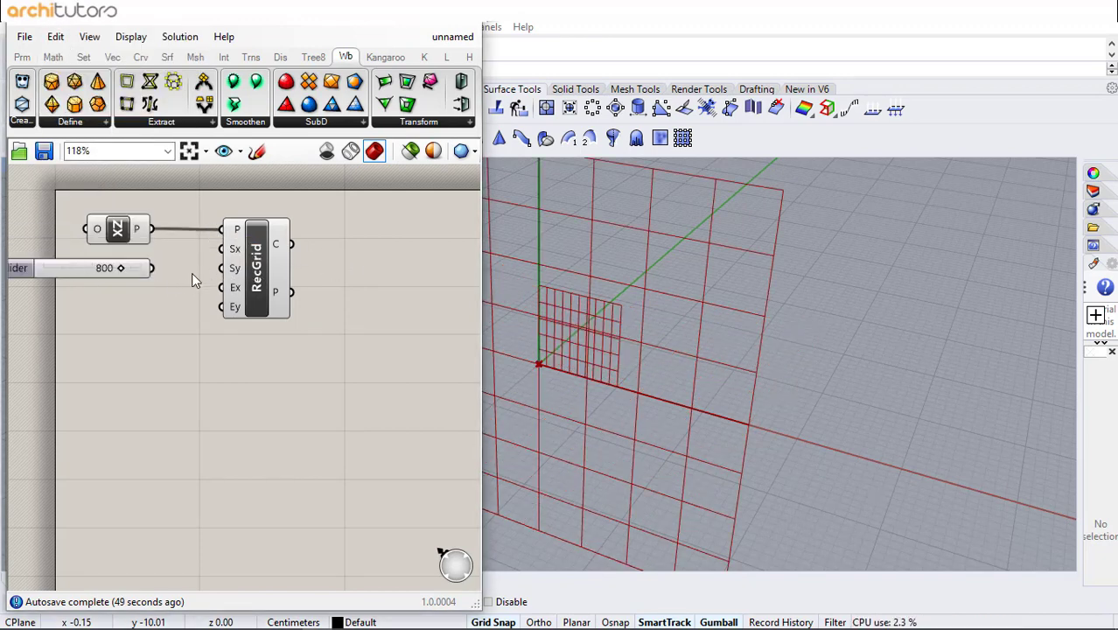
{"action": "left_click_drag", "start_coordinate": [208, 251], "coordinate": [209, 251]}
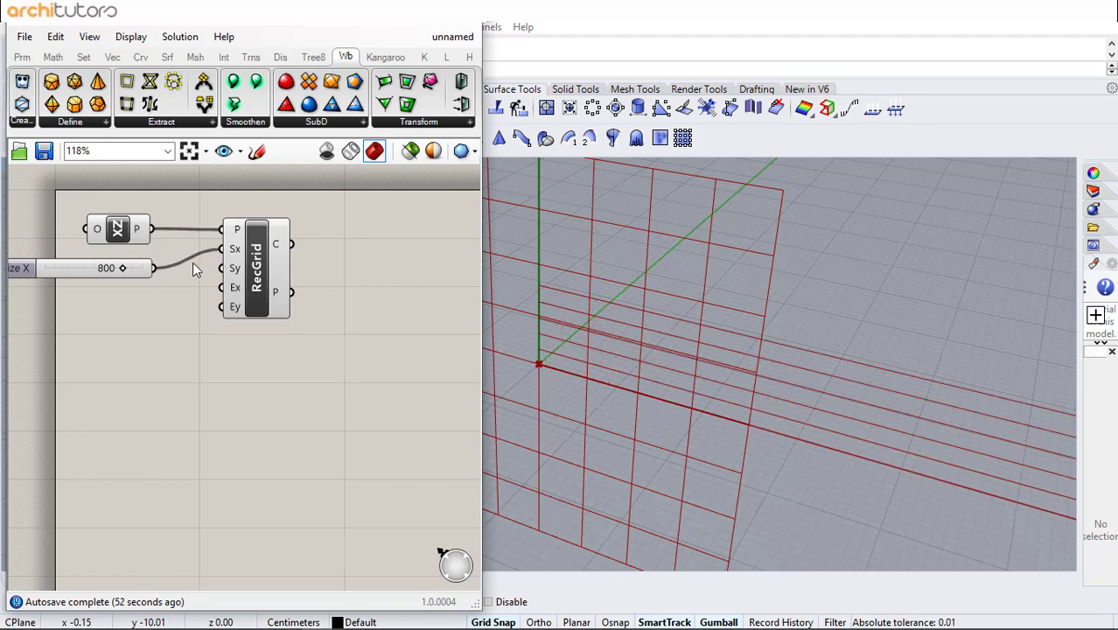
- Create a number slider set to 500 and connect it to the grid's Size Y input
{"action": "double_click", "coordinate": [107, 302]}
{"action": "type", "text": "500"}
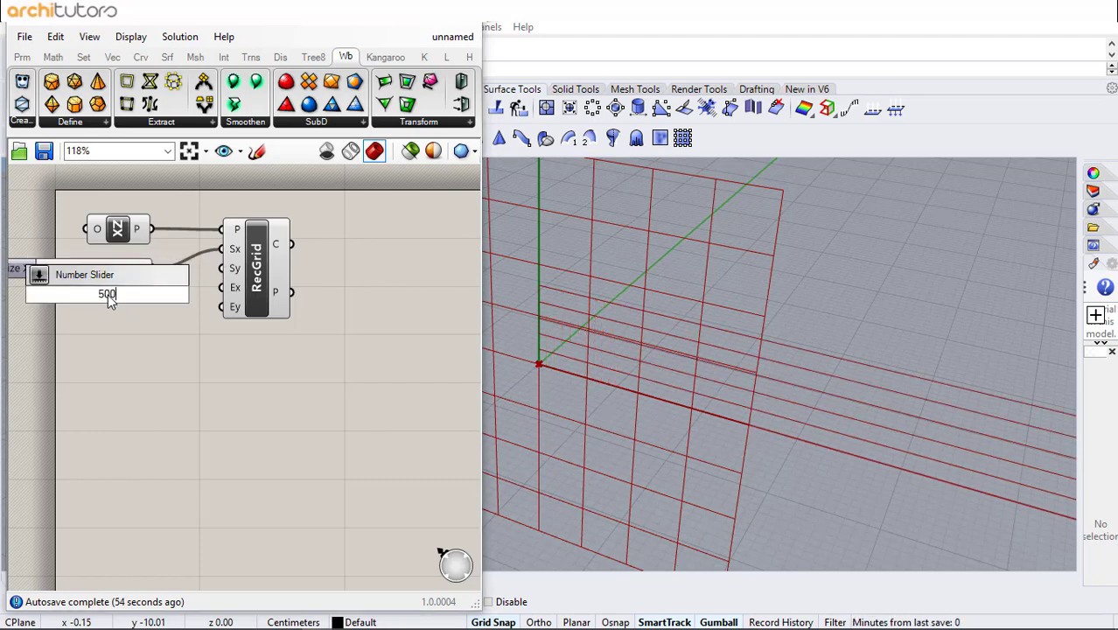
{"action": "key", "text": "Return"}
{"action": "left_click_drag", "start_coordinate": [186, 294], "coordinate": [218, 269]}
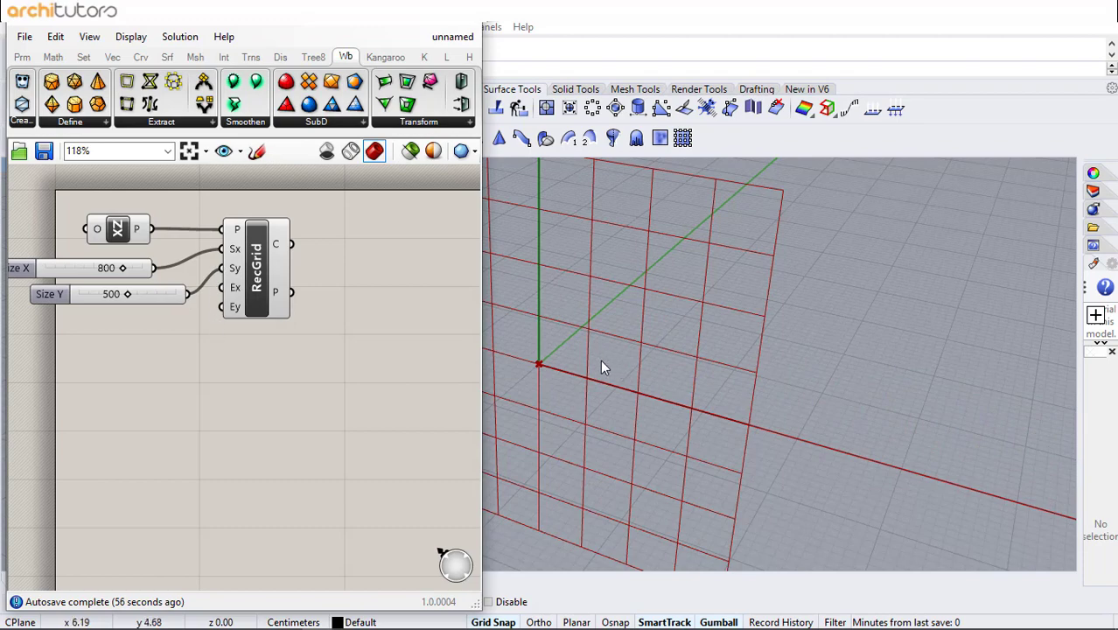
- Create a number slider set to 1 and connect it to the grid's Extent X input
{"action": "scroll", "coordinate": [595, 357], "scroll_direction": "down", "scroll_amount": 20}
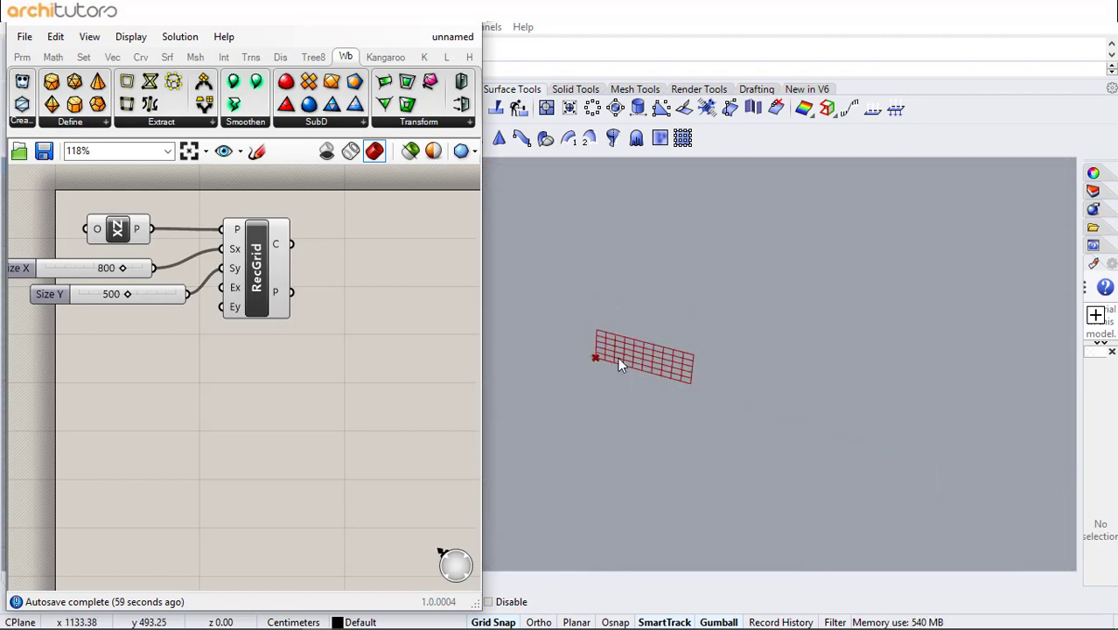
{"action": "scroll", "coordinate": [594, 357], "scroll_direction": "up", "scroll_amount": 15}
{"action": "right_click_drag", "start_coordinate": [571, 348], "coordinate": [603, 319]}
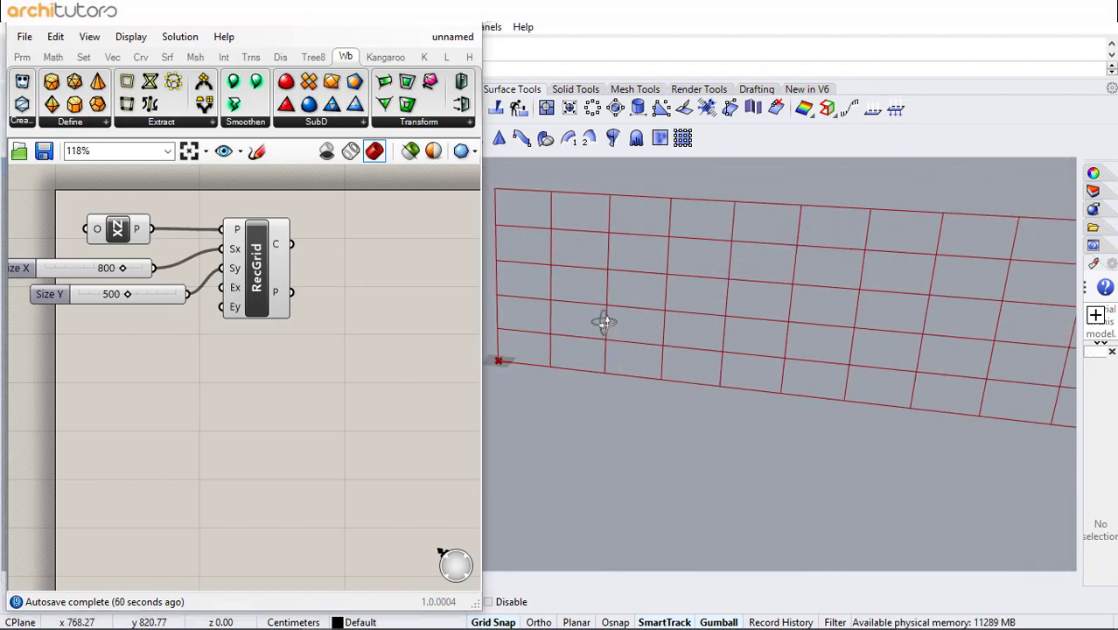
{"action": "double_click", "coordinate": [83, 318]}
{"action": "type", "text": "1"}
{"action": "key", "text": "Return"}
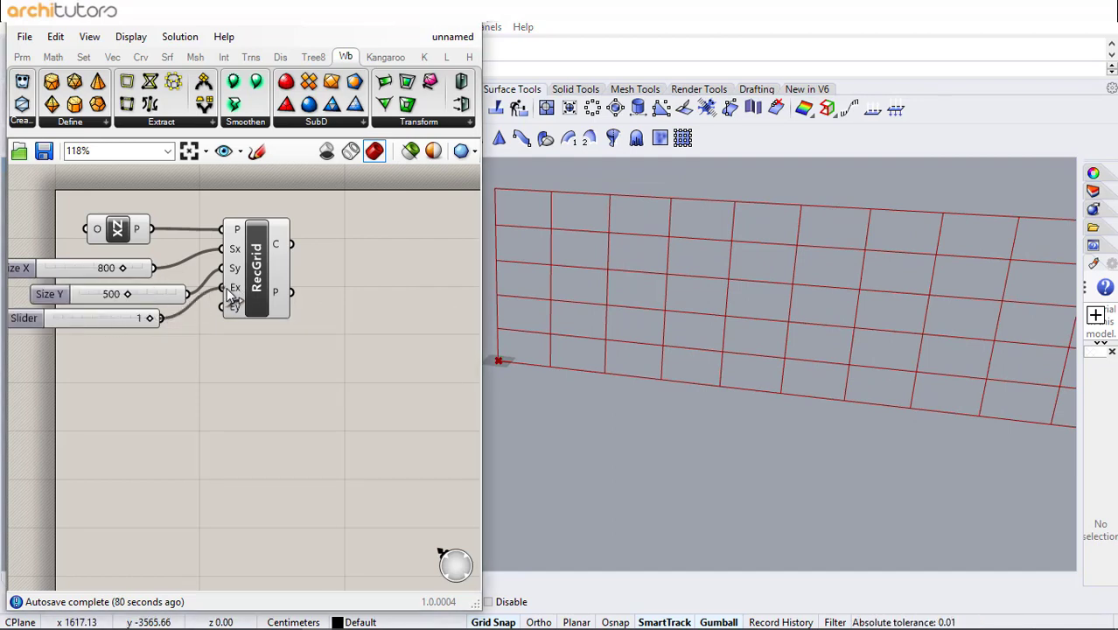
{"action": "left_click_drag", "start_coordinate": [229, 295], "coordinate": [319, 311]}
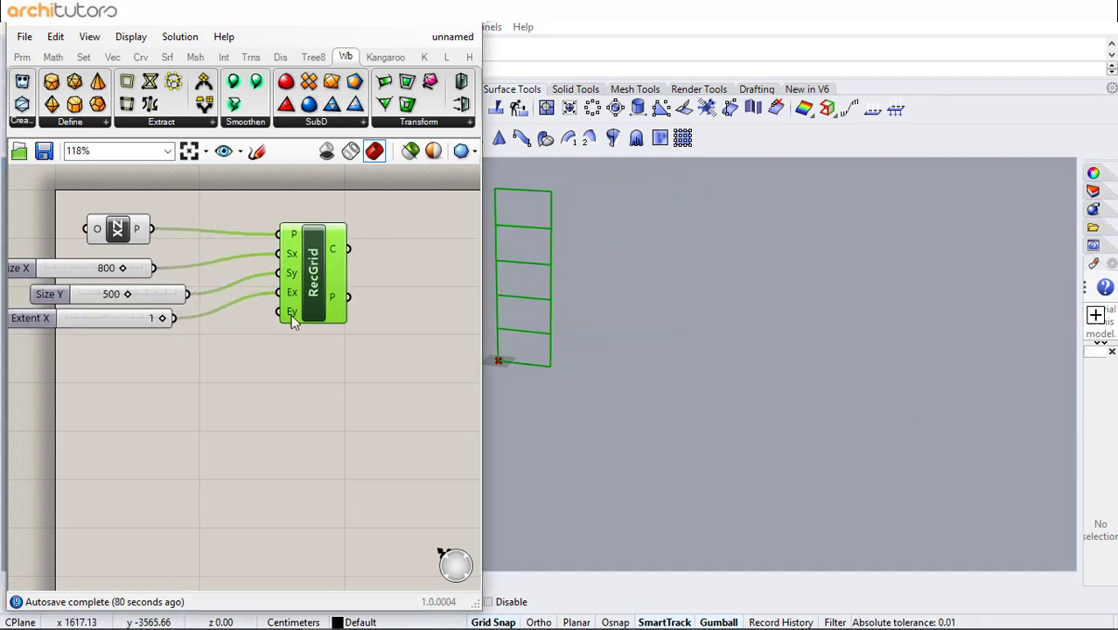
- Create a number slider set to 2 and connect it to the grid's Extent Y input
{"action": "double_click", "coordinate": [123, 336]}
{"action": "type", "text": "2"}
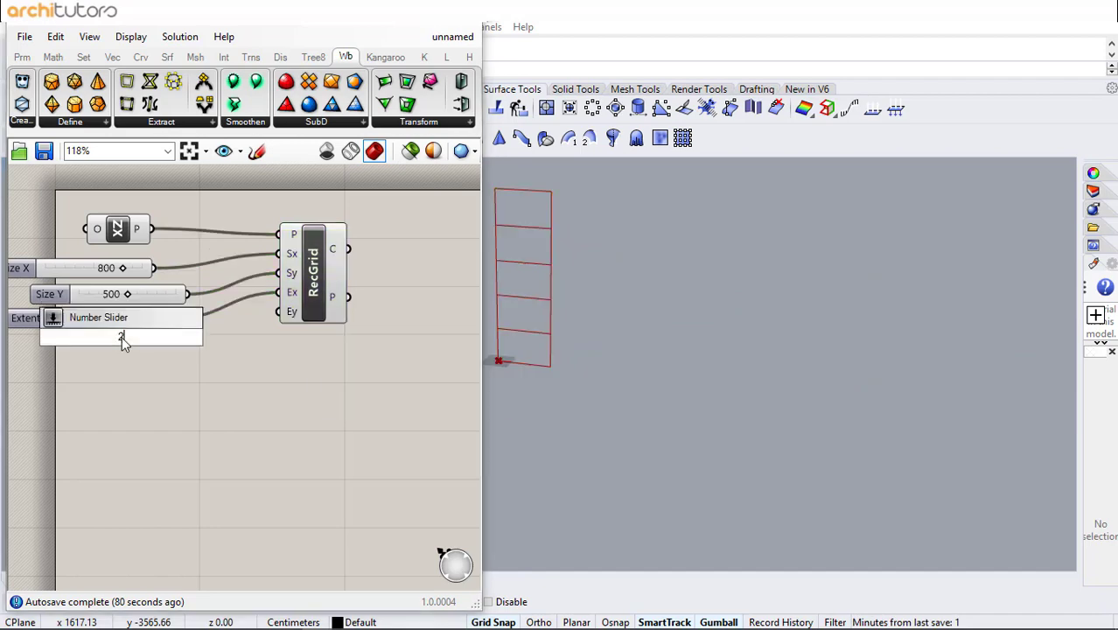
{"action": "key", "text": "Return"}
{"action": "left_click_drag", "start_coordinate": [281, 313], "coordinate": [280, 313]}
- Add an Explode component fed by the grid's cells and reparameterize its segments output
{"action": "scroll", "coordinate": [613, 355], "scroll_direction": "down", "scroll_amount": 2}
{"action": "right_click_drag", "start_coordinate": [614, 356], "coordinate": [488, 332]}
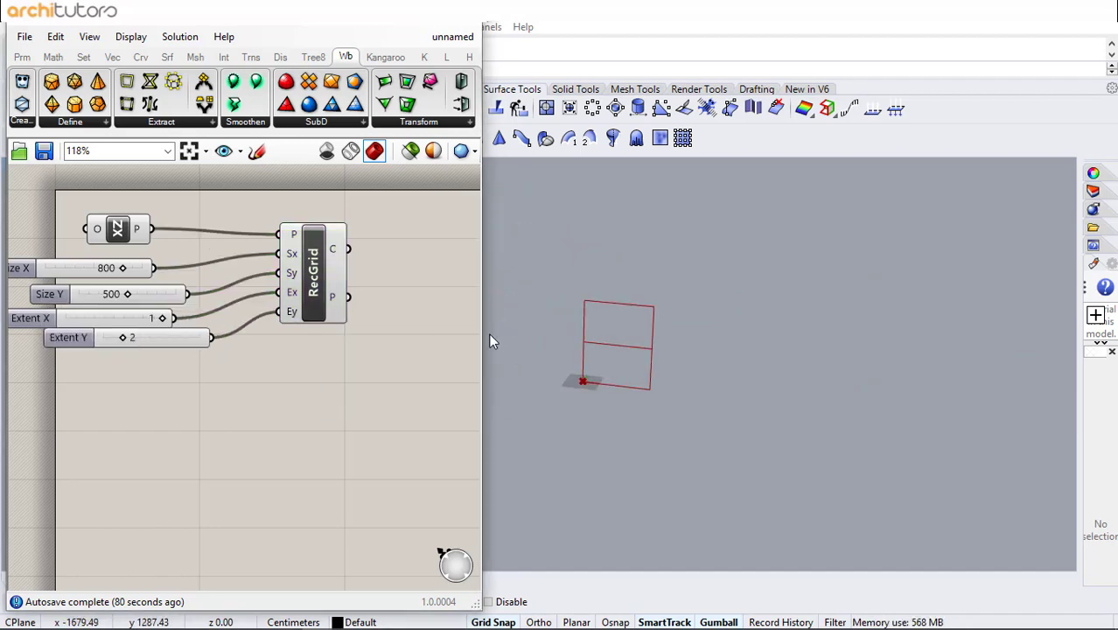
{"action": "scroll", "coordinate": [488, 332], "scroll_direction": "up", "scroll_amount": 7}
{"action": "right_click_drag", "start_coordinate": [620, 353], "coordinate": [532, 344]}
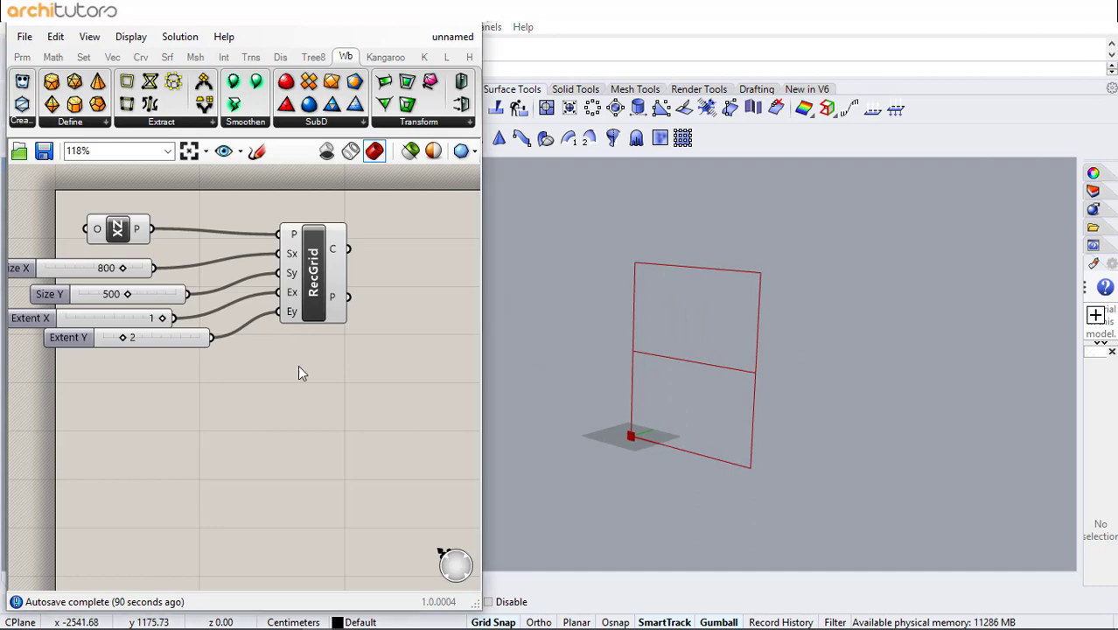
{"action": "right_click_drag", "start_coordinate": [297, 365], "coordinate": [117, 374]}
{"action": "double_click", "coordinate": [191, 276]}
{"action": "type", "text": "ex"}
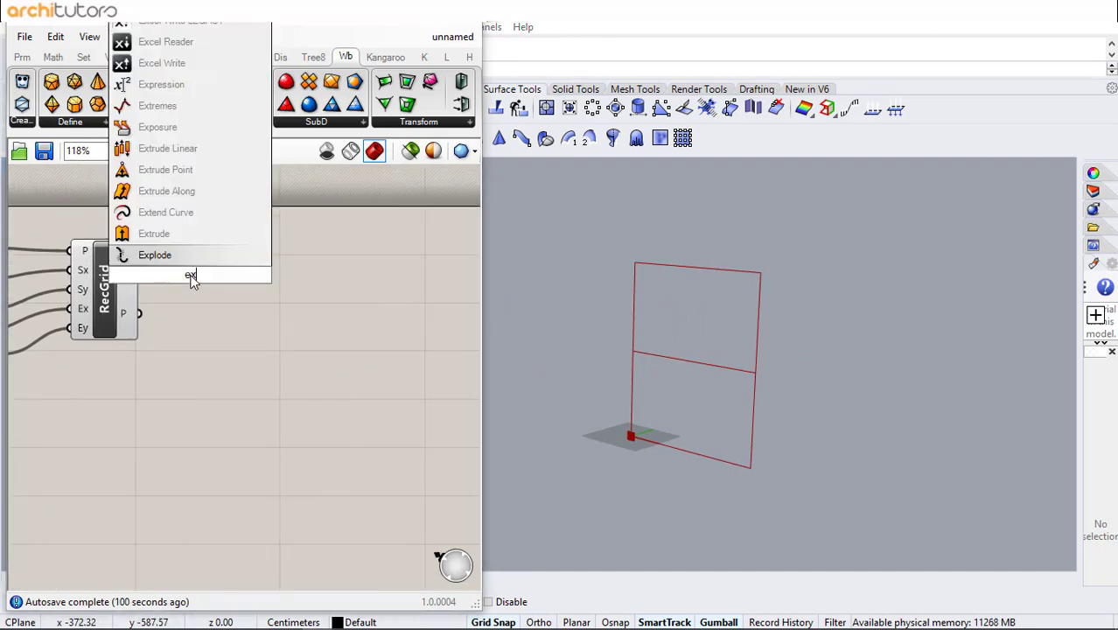
{"action": "left_click", "coordinate": [214, 255]}
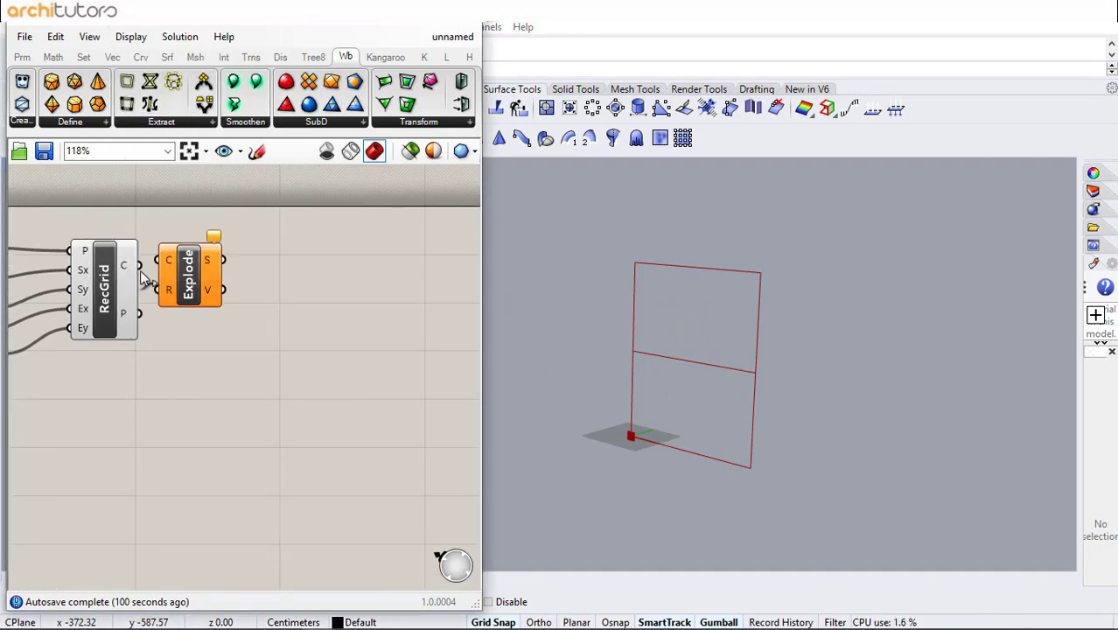
{"action": "left_click_drag", "start_coordinate": [191, 271], "coordinate": [198, 271]}
{"action": "right_click", "coordinate": [217, 266]}
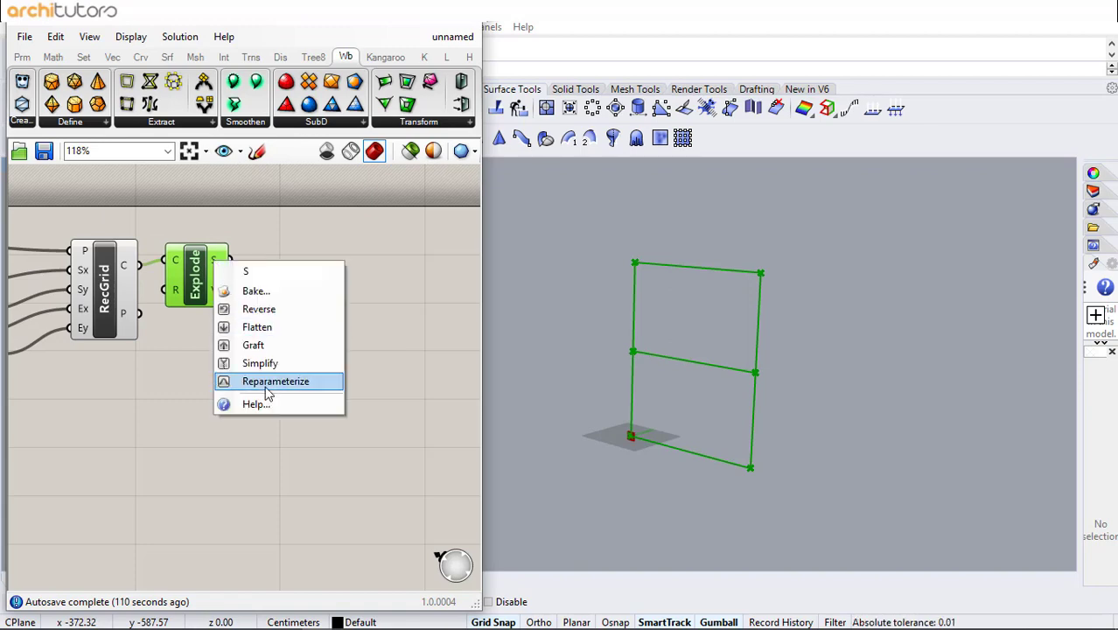
{"action": "left_click", "coordinate": [310, 284]}
- Add an Evaluate Length component connected to the exploded segments
{"action": "double_click", "coordinate": [308, 282]}
{"action": "type", "text": "eval"}
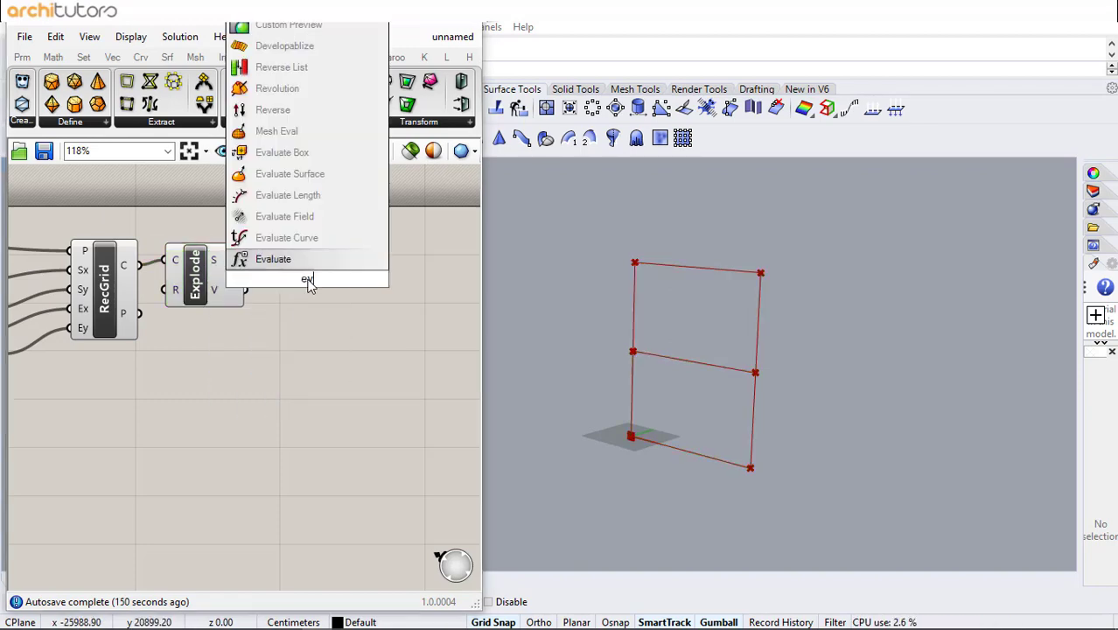
{"action": "key", "text": "Return"}
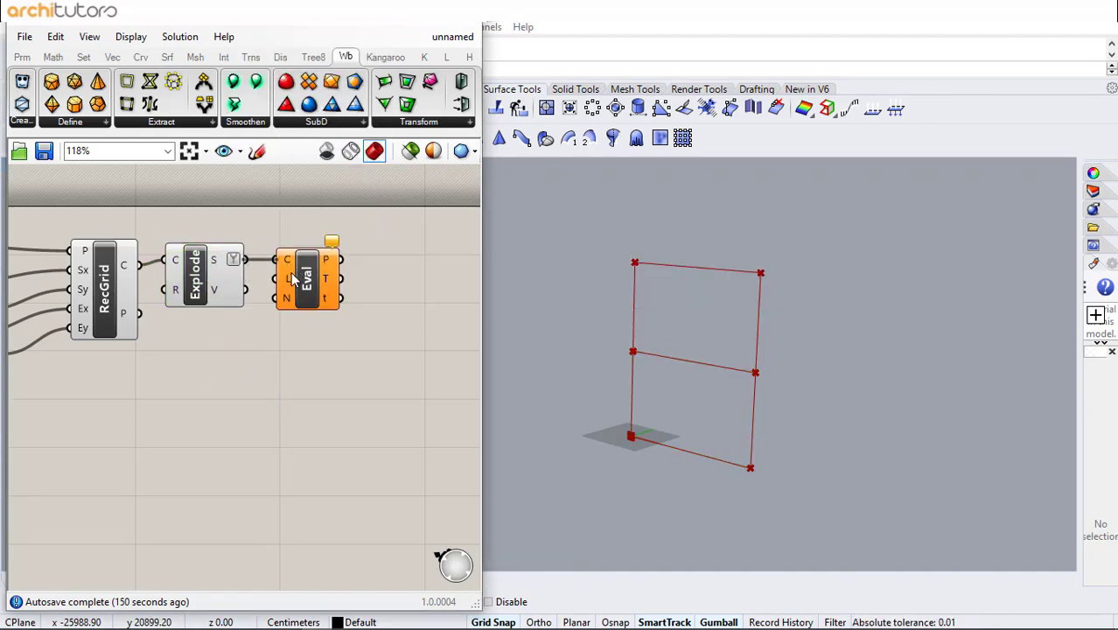
{"action": "right_click_drag", "start_coordinate": [241, 348], "coordinate": [173, 342]}
- Create a 0.50 slider and connect it to the Evaluate Length input as the length parameter
{"action": "double_click", "coordinate": [154, 338]}
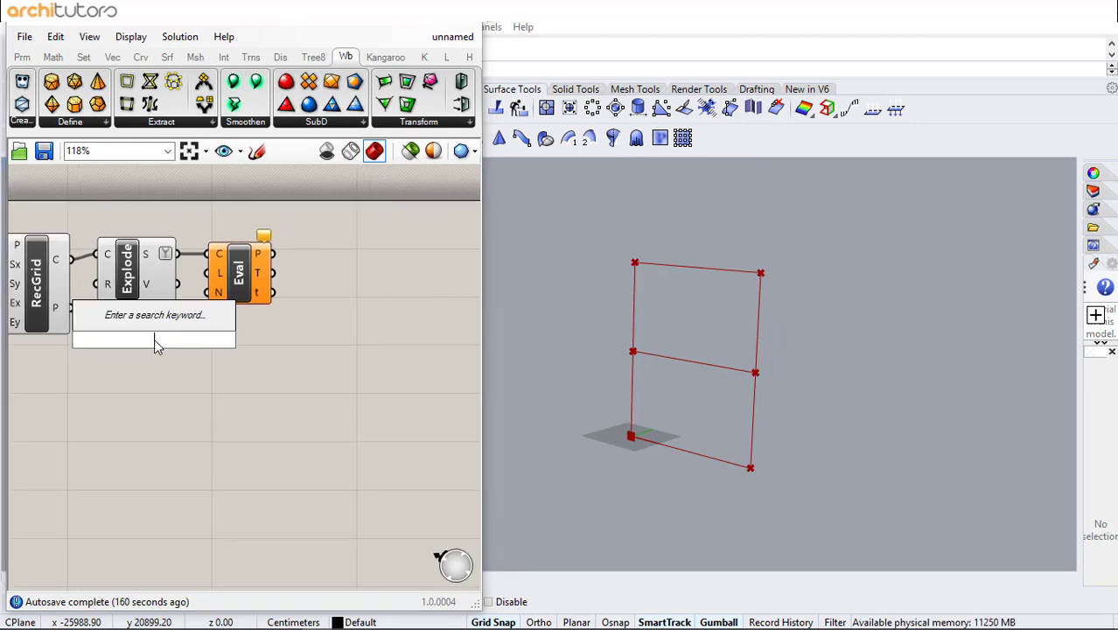
{"action": "type", "text": "0.50"}
{"action": "key", "text": "Return"}
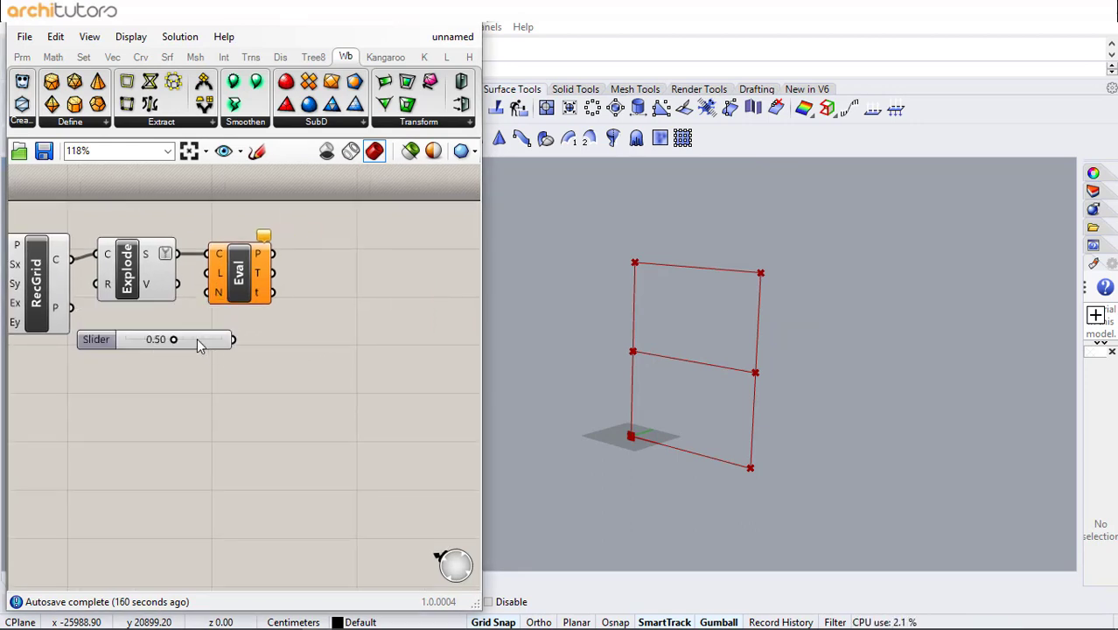
{"action": "left_click_drag", "start_coordinate": [196, 337], "coordinate": [203, 377]}
{"action": "left_click_drag", "start_coordinate": [211, 290], "coordinate": [210, 274]}
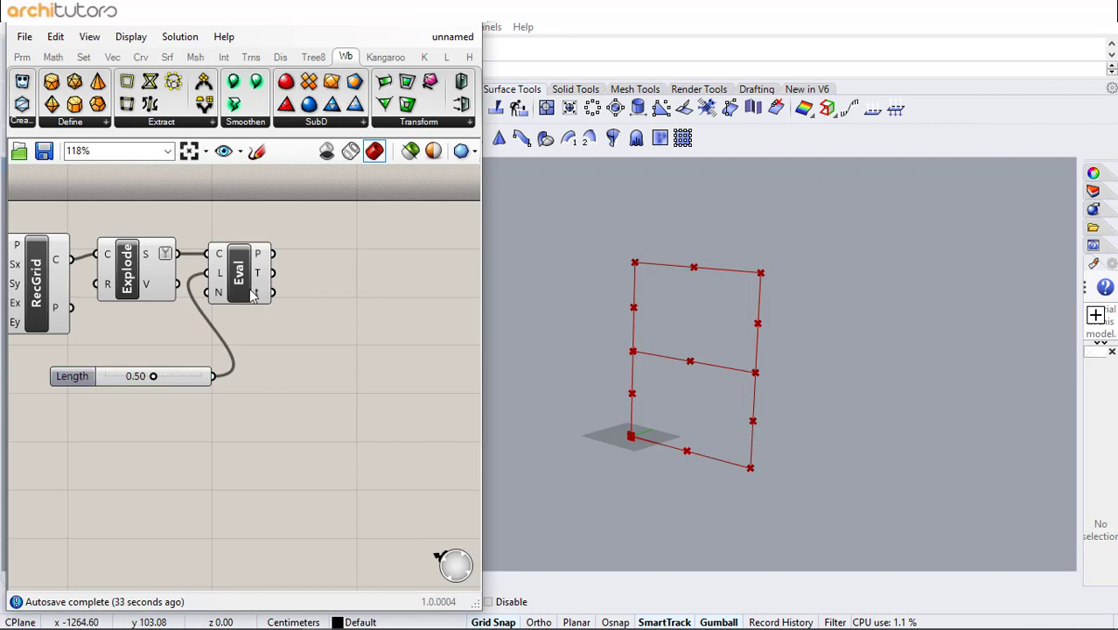
- Add a Sort List component and feed the exploded segments into its values input
{"action": "left_click_drag", "start_coordinate": [245, 291], "coordinate": [266, 227]}
{"action": "left_click", "coordinate": [263, 300]}
{"action": "right_click_drag", "start_coordinate": [263, 301], "coordinate": [180, 301]}
{"action": "double_click", "coordinate": [305, 303]}
{"action": "type", "text": "sort"}
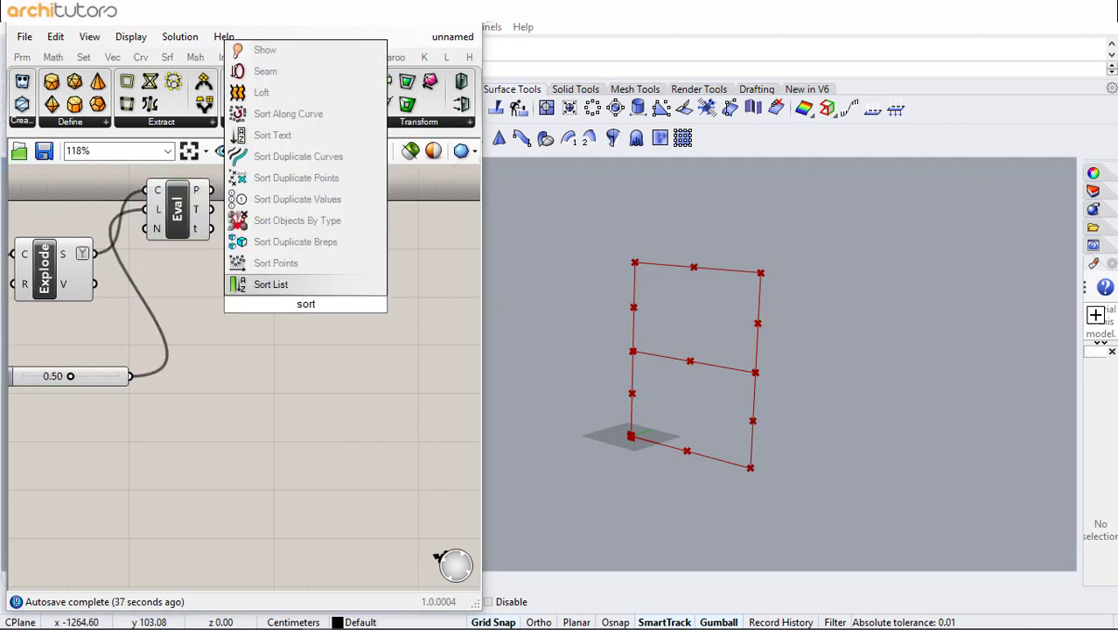
{"action": "left_click", "coordinate": [290, 283]}
{"action": "left_click_drag", "start_coordinate": [94, 253], "coordinate": [348, 299]}
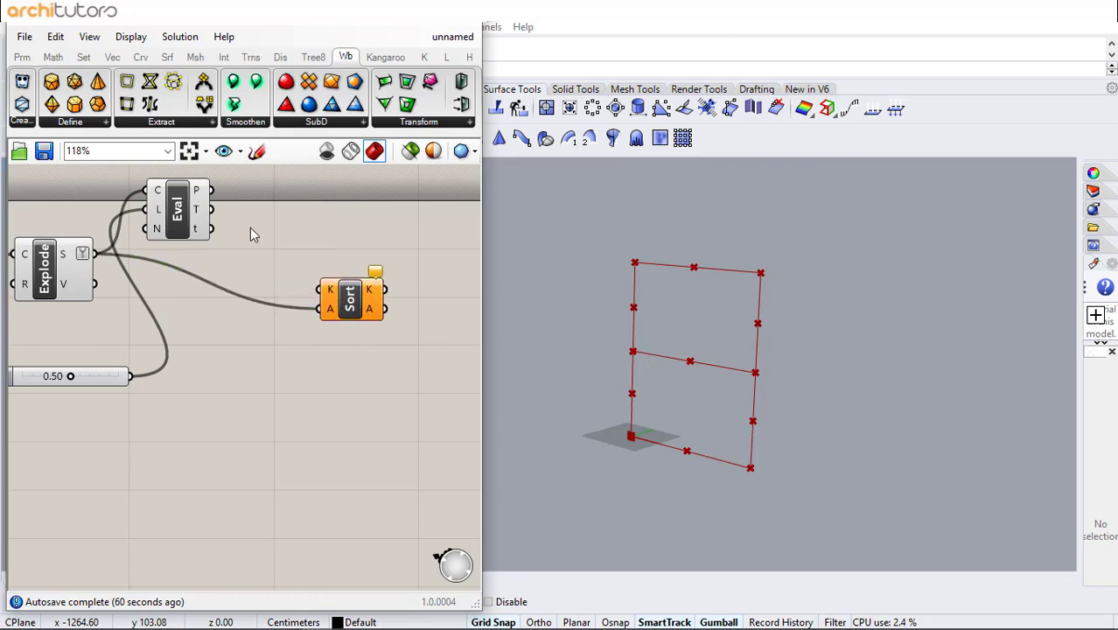
- Add a Deconstruct Point component fed by the evaluated points and connect its X output to the sort keys
{"action": "double_click", "coordinate": [250, 228]}
{"action": "type", "text": "deco"}
{"action": "left_click", "coordinate": [255, 208]}
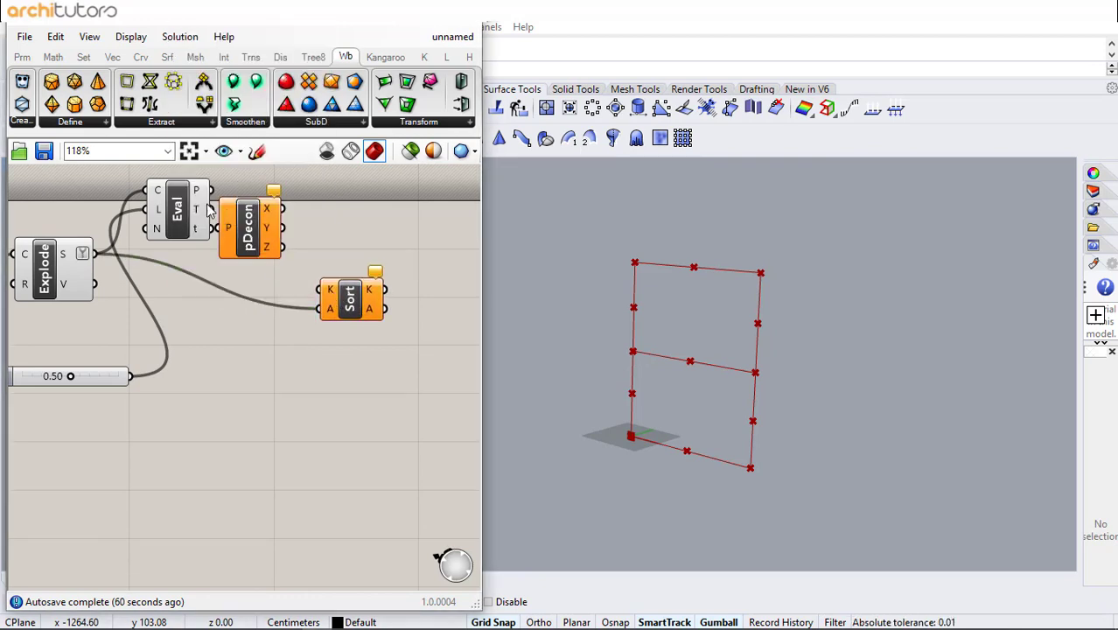
{"action": "left_click_drag", "start_coordinate": [235, 243], "coordinate": [269, 227]}
{"action": "left_click_drag", "start_coordinate": [320, 194], "coordinate": [337, 293]}
{"action": "left_click_drag", "start_coordinate": [350, 300], "coordinate": [376, 300]}
{"action": "left_click", "coordinate": [382, 257]}
{"action": "right_click_drag", "start_coordinate": [383, 257], "coordinate": [157, 306]}
- Add an Explode Tree component fed by the sorted values and change its data input's tree option
{"action": "scroll", "coordinate": [261, 317], "scroll_direction": "down", "scroll_amount": 2}
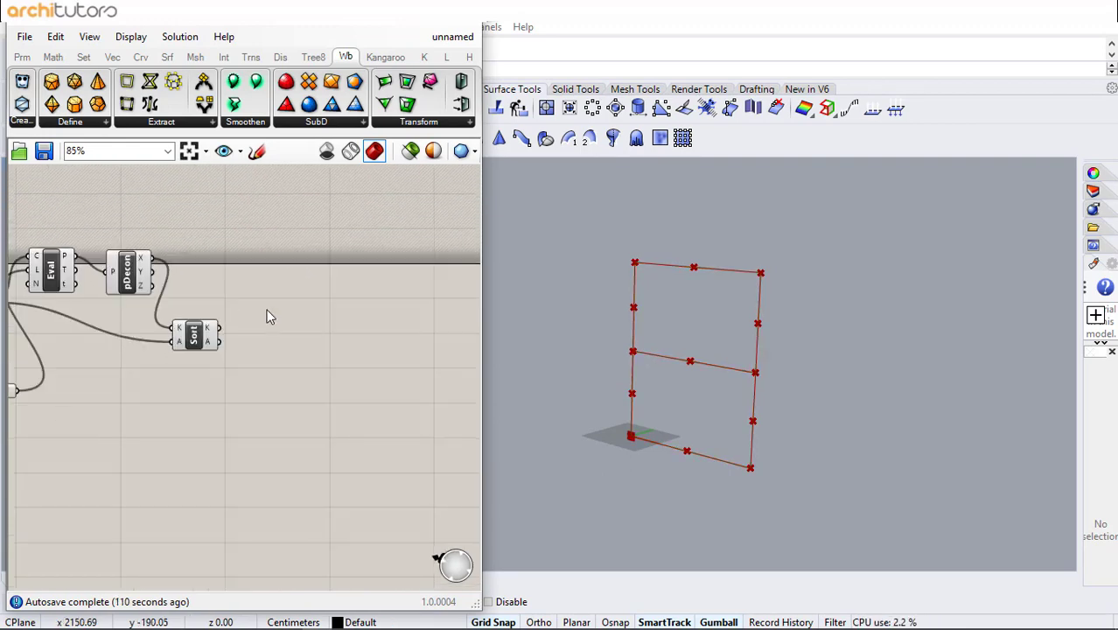
{"action": "scroll", "coordinate": [278, 335], "scroll_direction": "up", "scroll_amount": 1}
{"action": "double_click", "coordinate": [279, 335]}
{"action": "type", "text": "explo"}
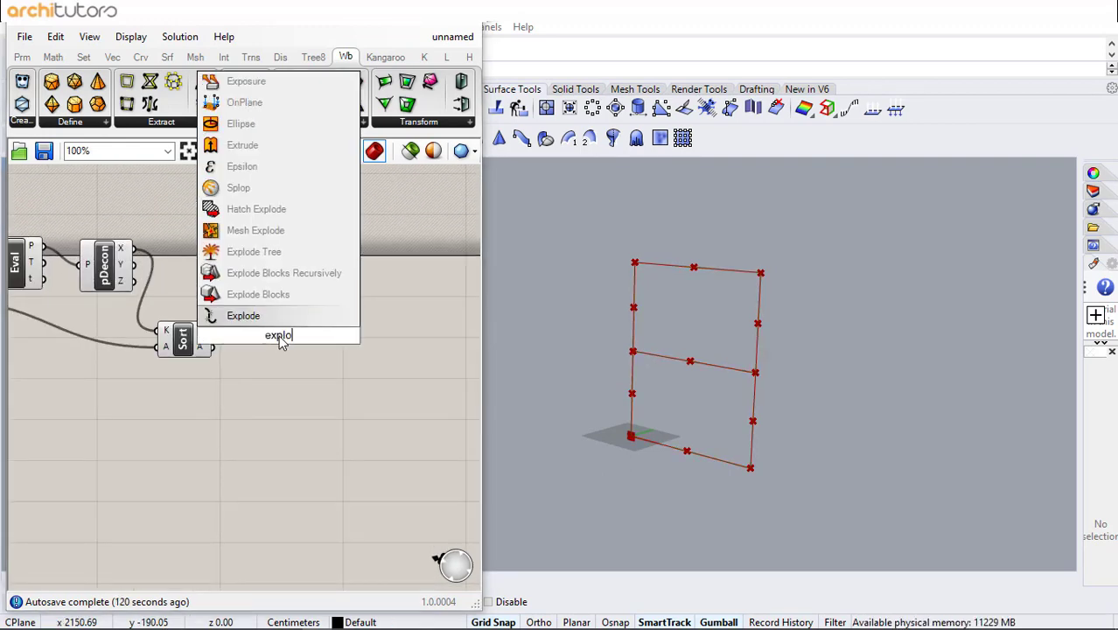
{"action": "left_click", "coordinate": [262, 251]}
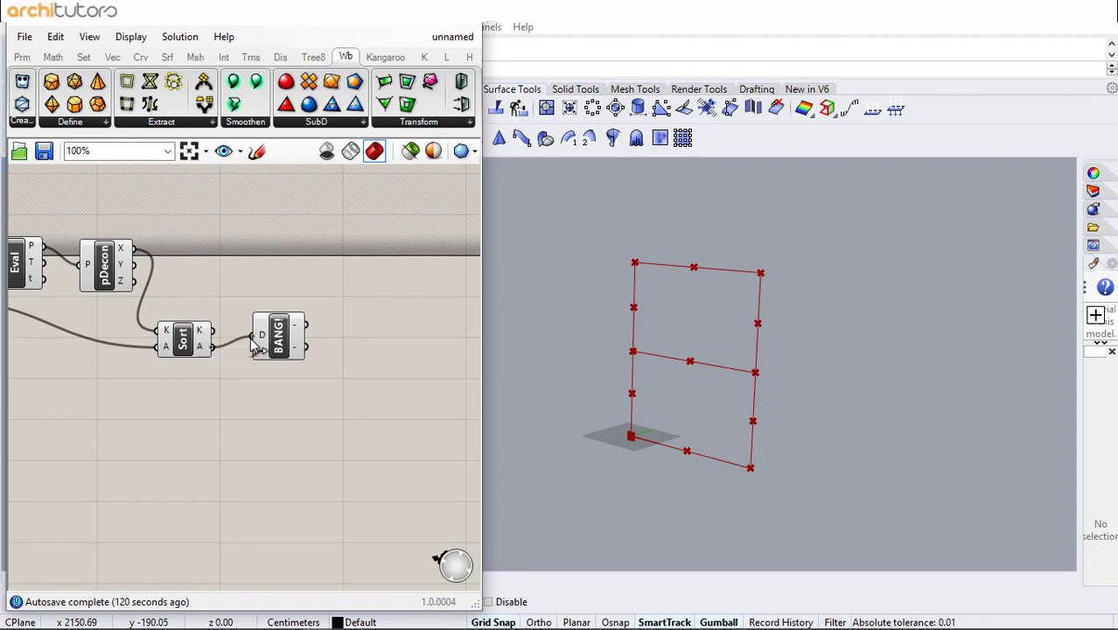
{"action": "left_click_drag", "start_coordinate": [251, 337], "coordinate": [254, 338]}
{"action": "left_click", "coordinate": [279, 339]}
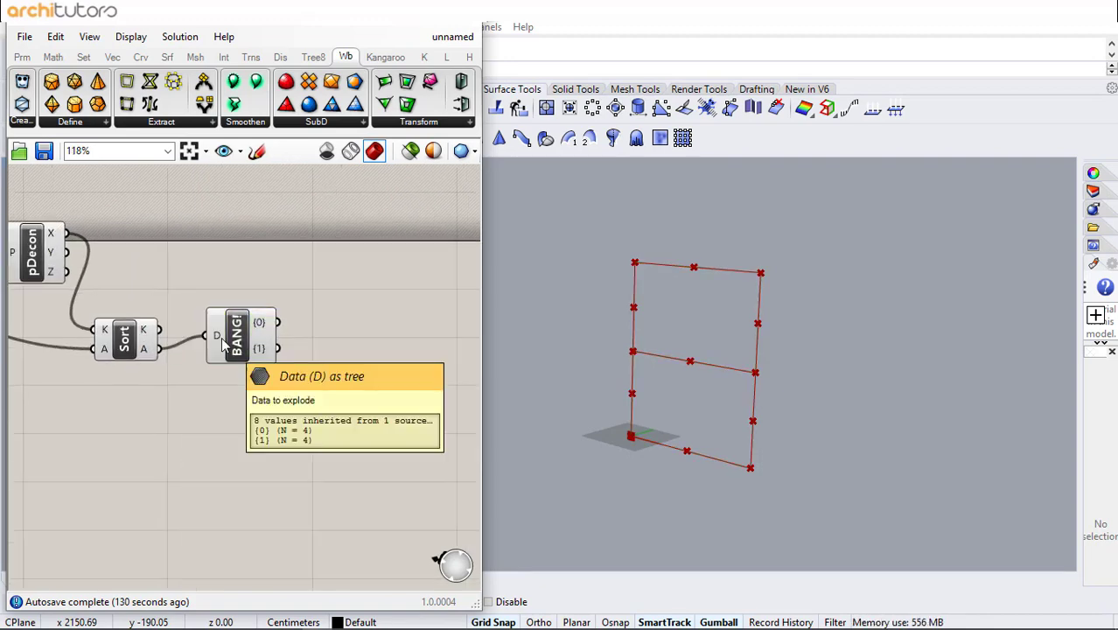
{"action": "right_click", "coordinate": [216, 336]}
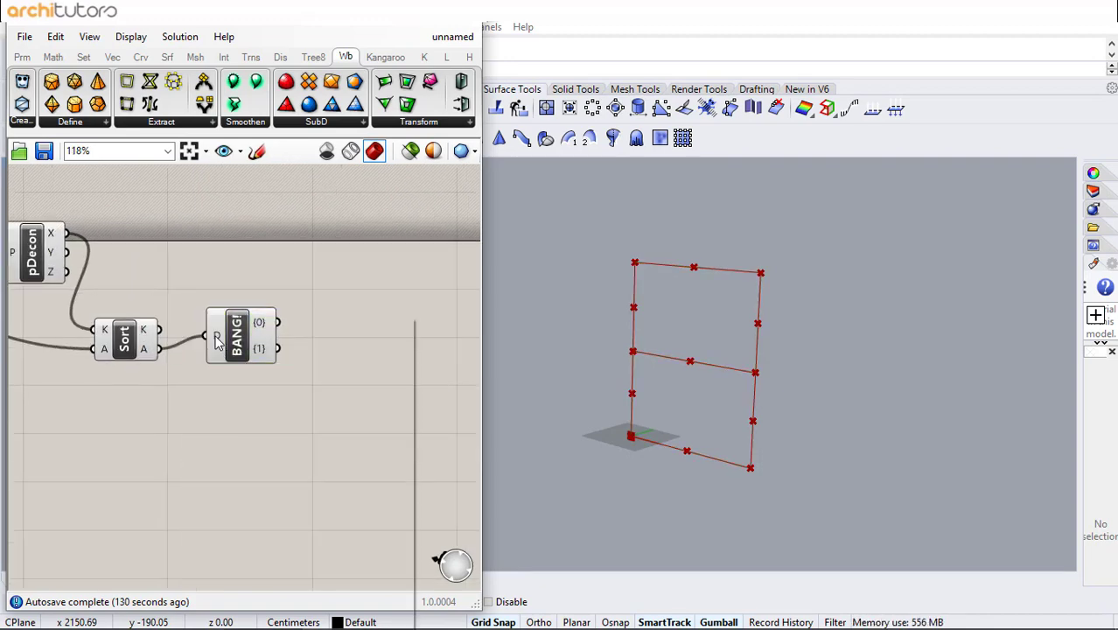
{"action": "left_click", "coordinate": [273, 476]}
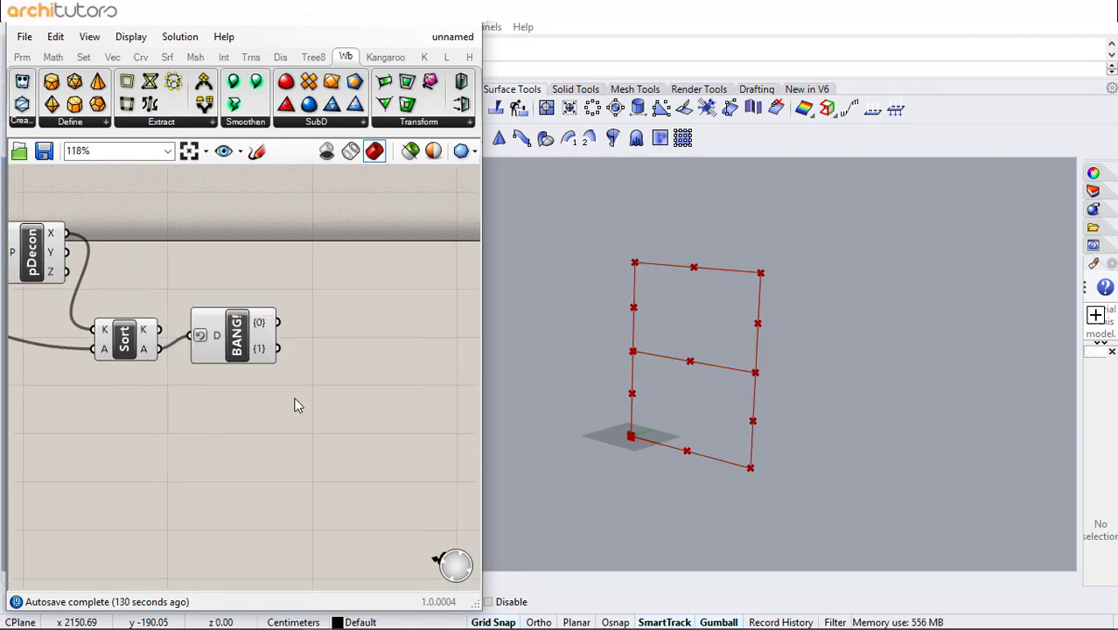
- Add a Cull Index component fed by the first Explode Tree branch
{"action": "double_click", "coordinate": [327, 325]}
{"action": "type", "text": "cull"}
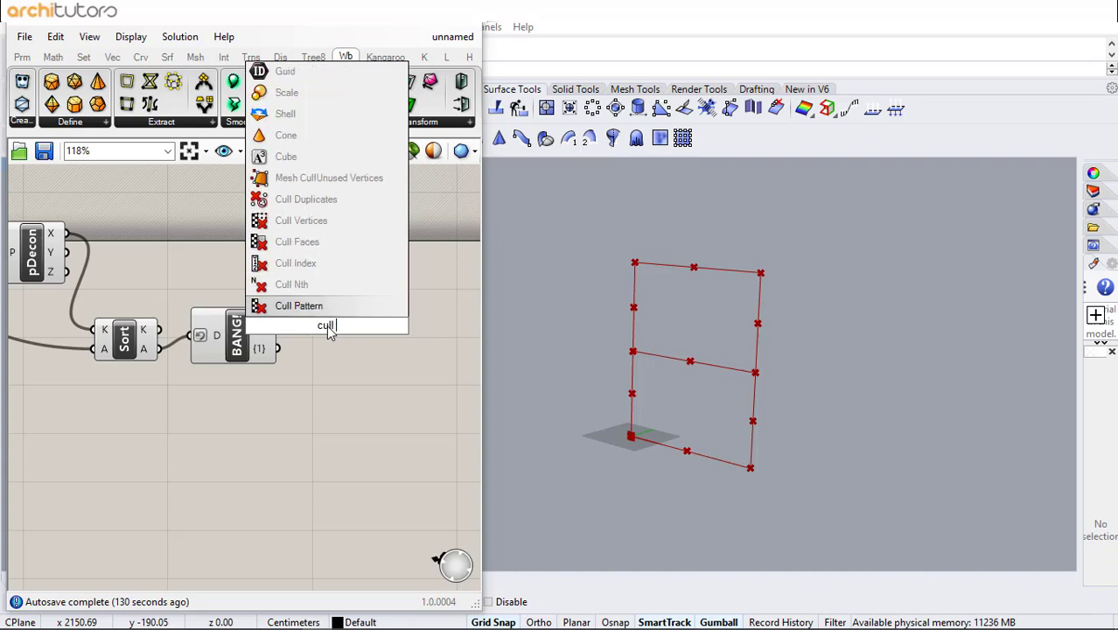
{"action": "left_click", "coordinate": [322, 263]}
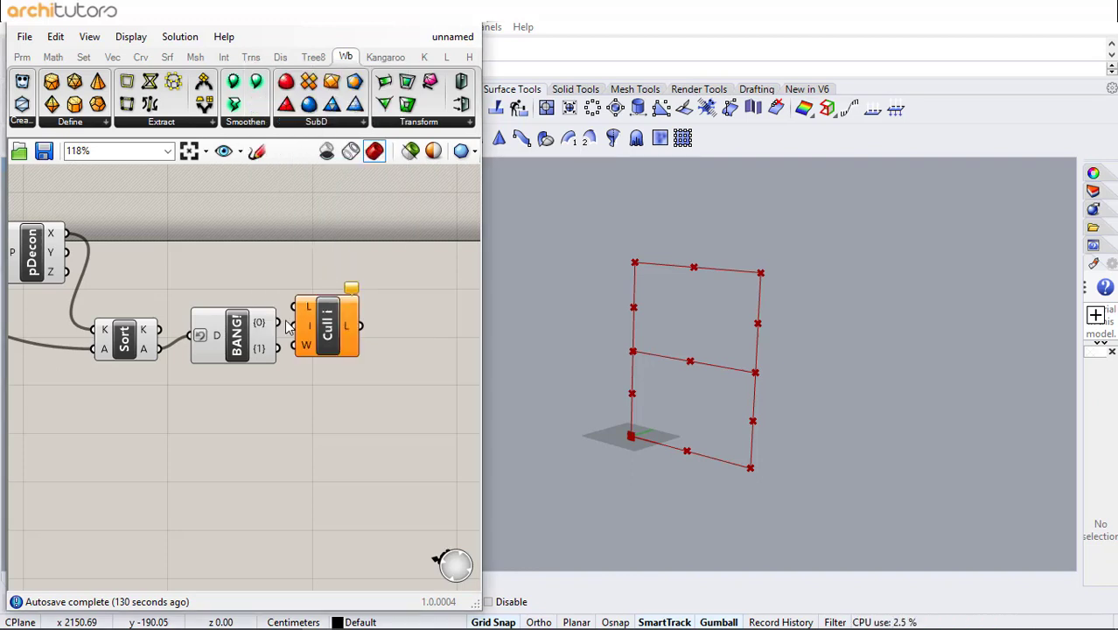
- Add a List Item component and connect the second Explode Tree branch to its list input
{"action": "double_click", "coordinate": [324, 437]}
{"action": "type", "text": "list i"}
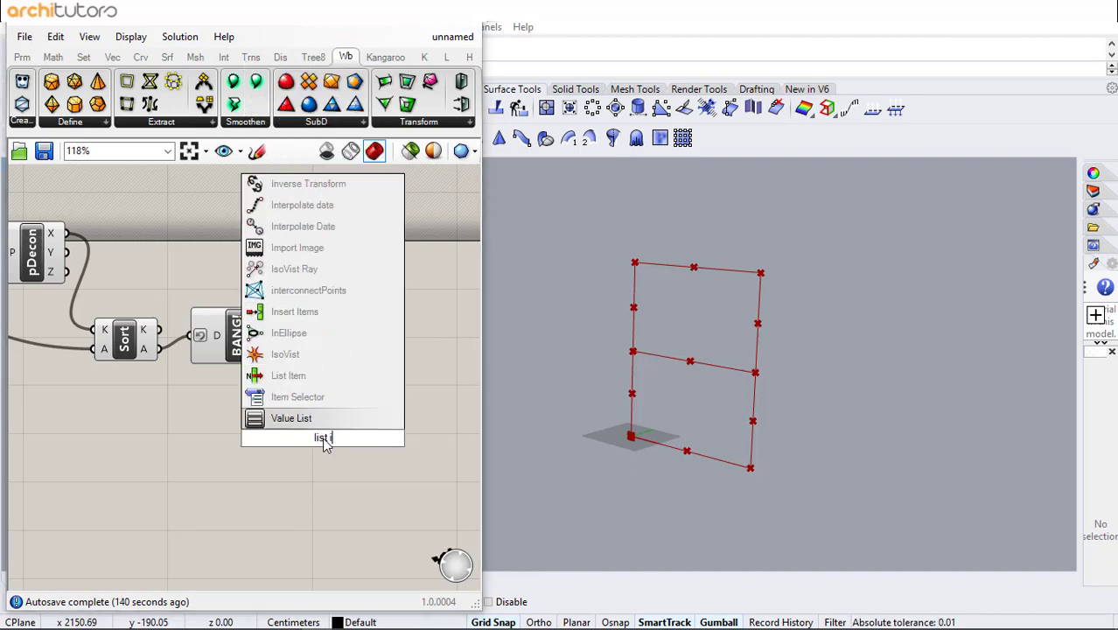
{"action": "left_click", "coordinate": [332, 376]}
{"action": "left_click_drag", "start_coordinate": [278, 348], "coordinate": [361, 418]}
- Add a number slider set to 0 and connect it to the Cull Index and List Item index inputs
{"action": "left_click", "coordinate": [217, 439]}
{"action": "double_click", "coordinate": [209, 432]}
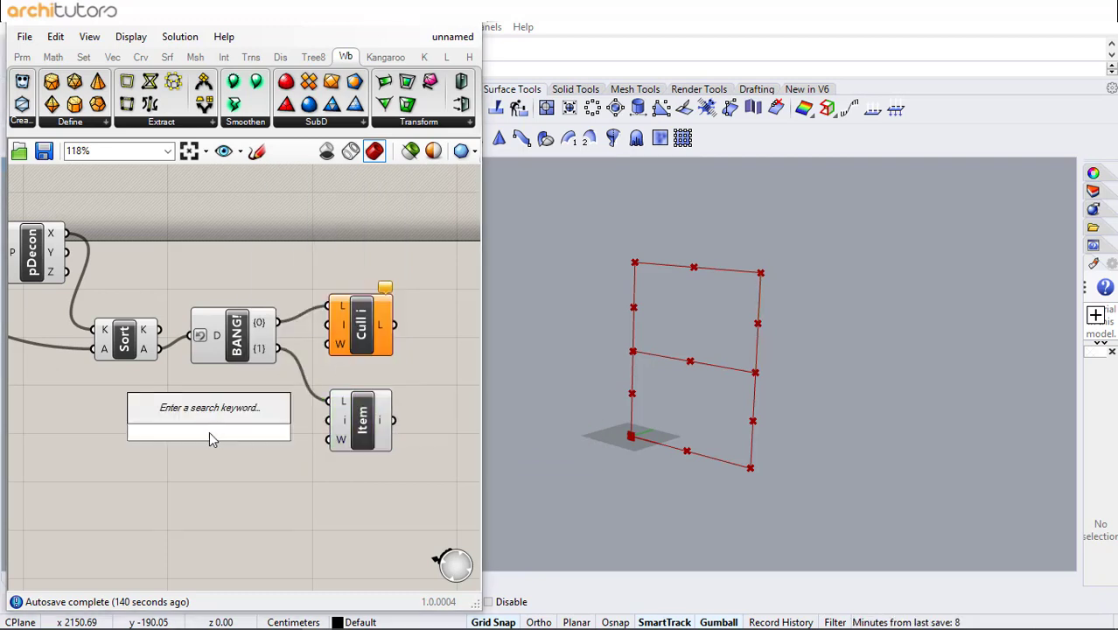
{"action": "type", "text": "0"}
{"action": "key", "text": "Return"}
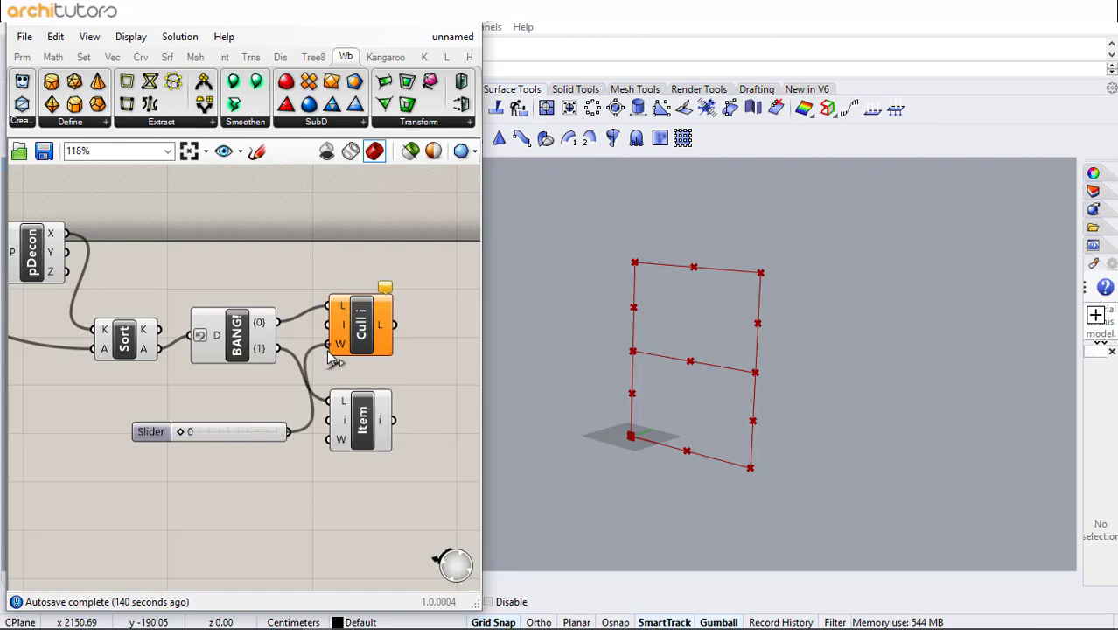
{"action": "left_click_drag", "start_coordinate": [329, 324], "coordinate": [219, 431]}
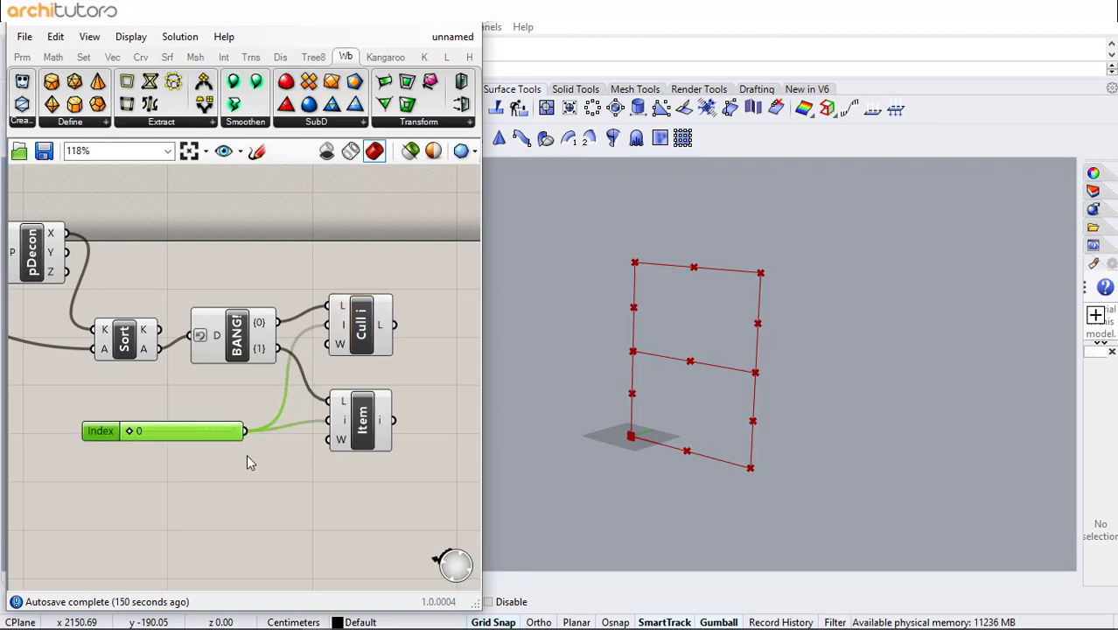
{"action": "left_click", "coordinate": [262, 456]}
{"action": "right_click_drag", "start_coordinate": [296, 457], "coordinate": [186, 455]}
- Add a Merge component combining the Cull Index output and the List Item output
{"action": "double_click", "coordinate": [335, 377]}
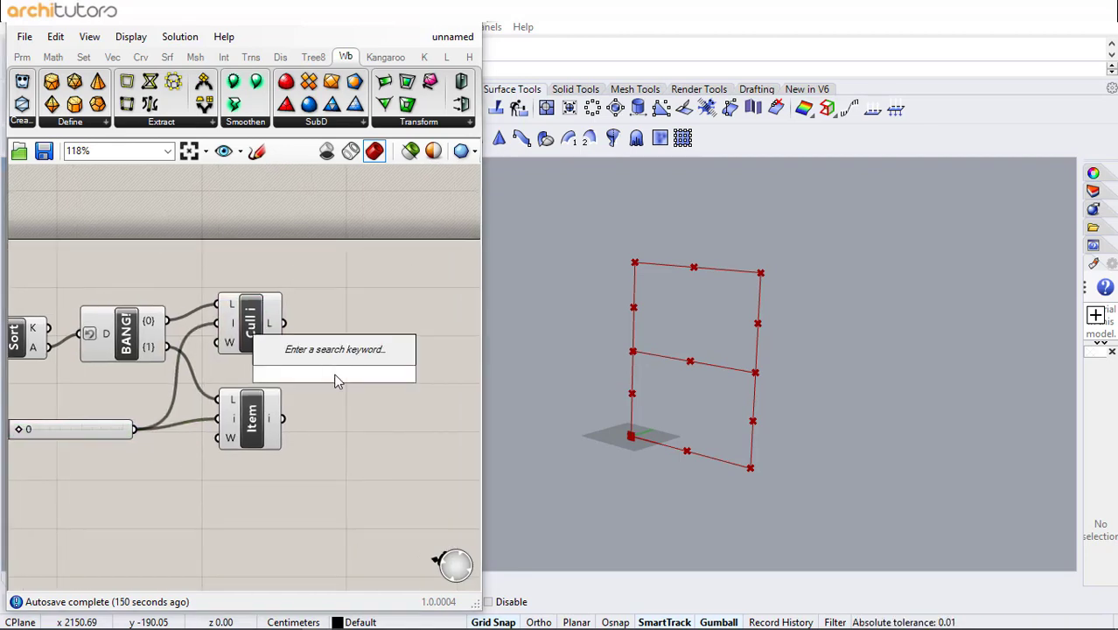
{"action": "type", "text": "merge"}
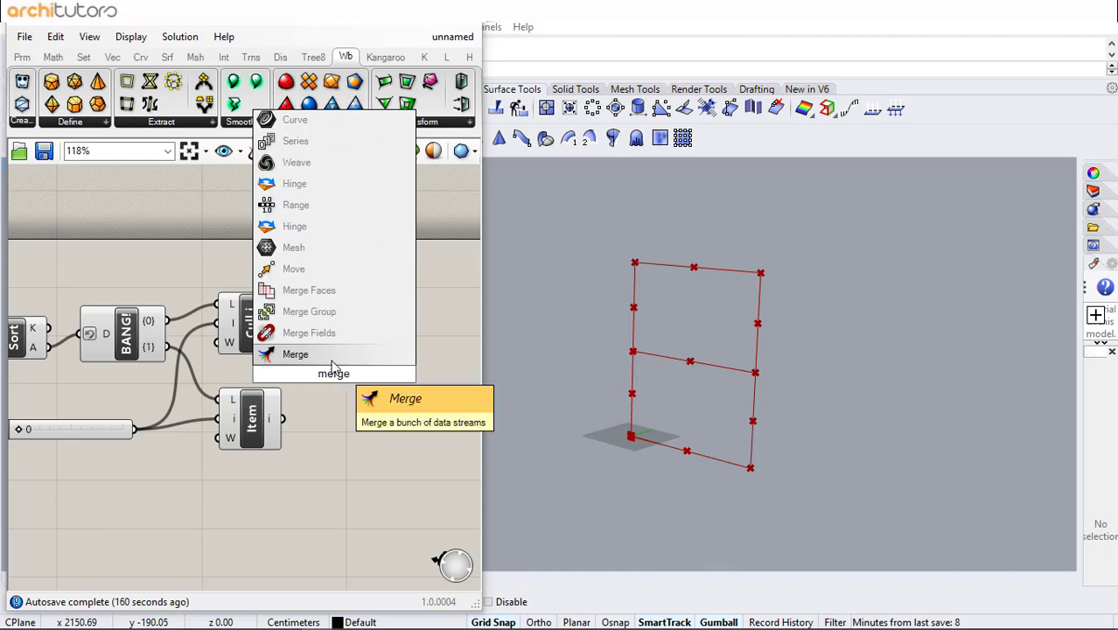
{"action": "left_click", "coordinate": [332, 361]}
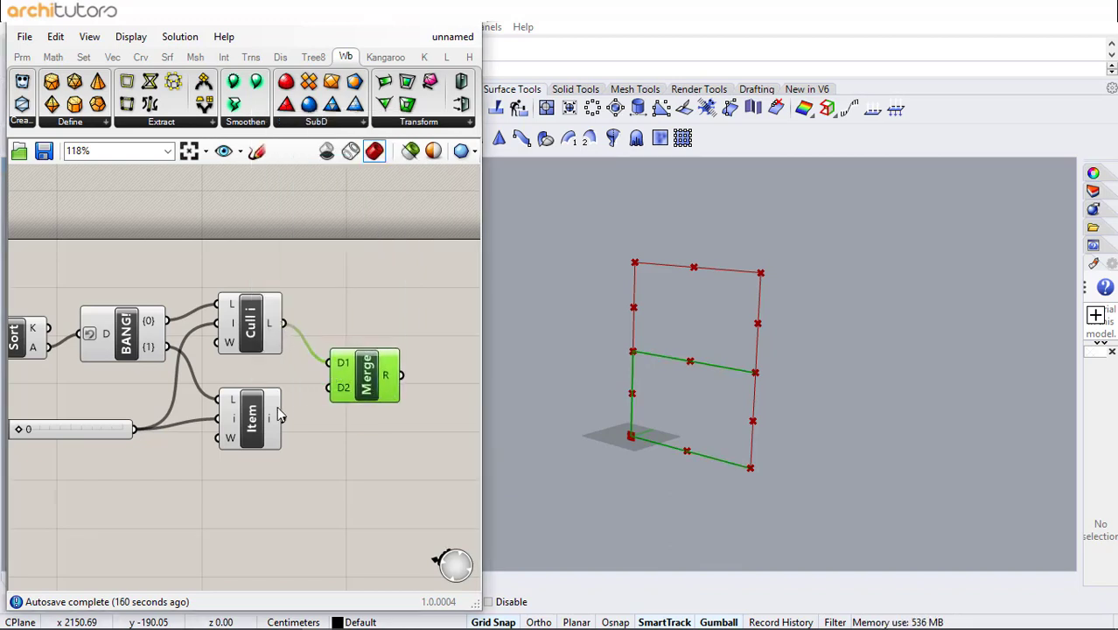
{"action": "left_click_drag", "start_coordinate": [322, 403], "coordinate": [328, 388]}
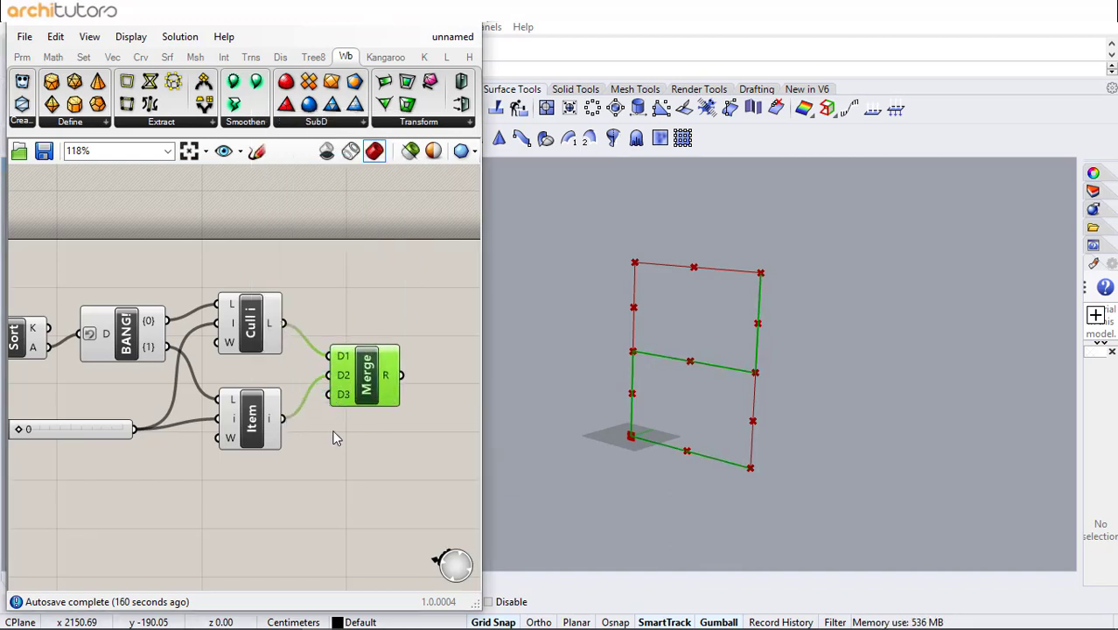
- Flatten the Merge component's first and second data inputs
{"action": "right_click", "coordinate": [333, 355]}
{"action": "left_click", "coordinate": [385, 441]}
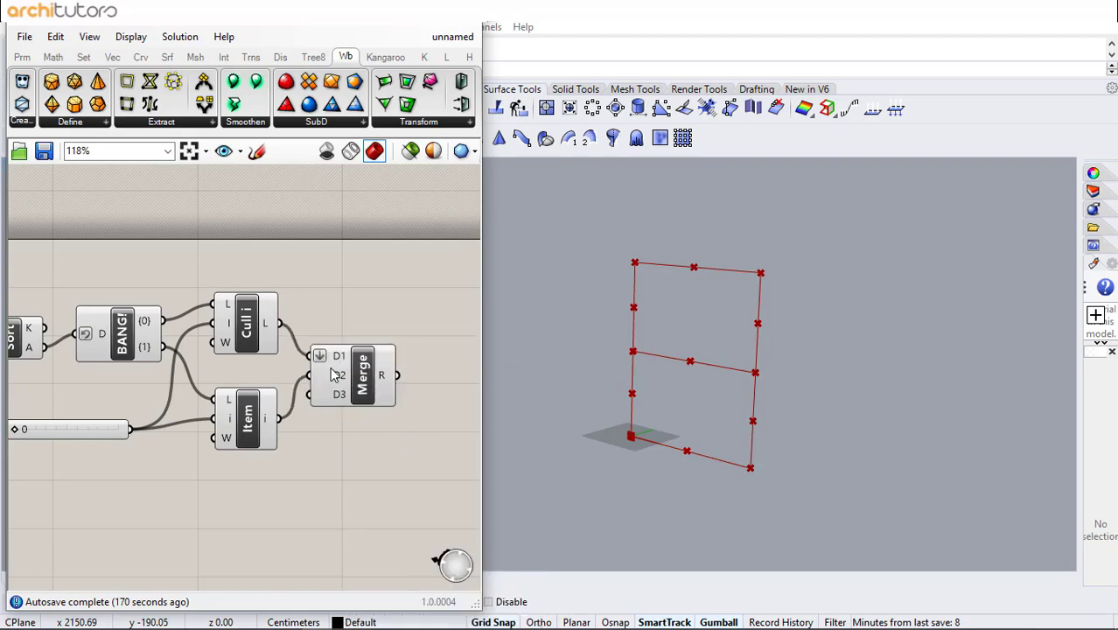
{"action": "right_click", "coordinate": [326, 375]}
{"action": "left_click", "coordinate": [359, 441]}
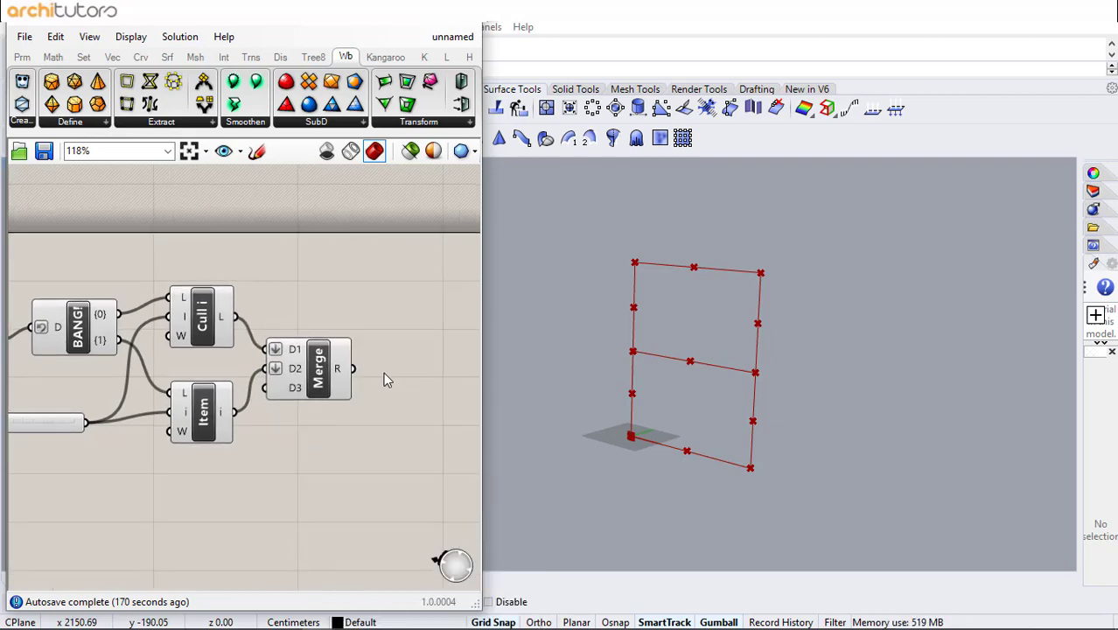
- Add a Join Curves component fed by the Merge result
{"action": "double_click", "coordinate": [383, 371]}
{"action": "type", "text": "join c"}
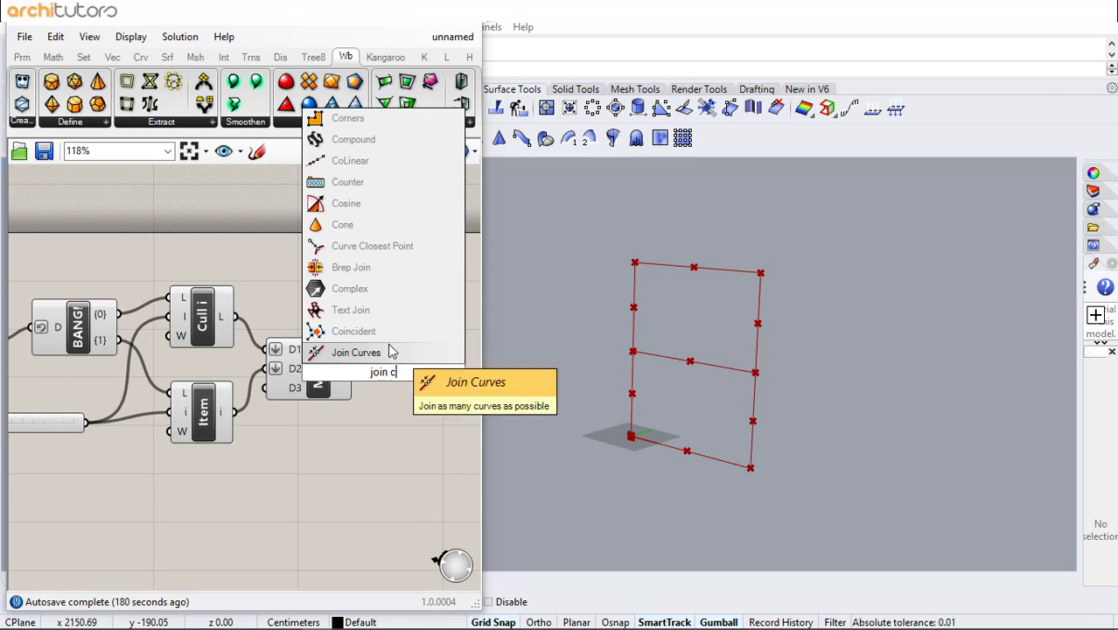
{"action": "left_click", "coordinate": [387, 348]}
{"action": "right_click_drag", "start_coordinate": [301, 427], "coordinate": [185, 428]}
{"action": "mouse_move", "coordinate": [250, 377]}
{"action": "left_mouse_down"}
{"action": "mouse_move", "coordinate": [291, 375]}
{"action": "mouse_move", "coordinate": [228, 376]}
{"action": "mouse_move", "coordinate": [267, 364]}
{"action": "left_mouse_up"}
{"action": "left_click", "coordinate": [271, 367]}
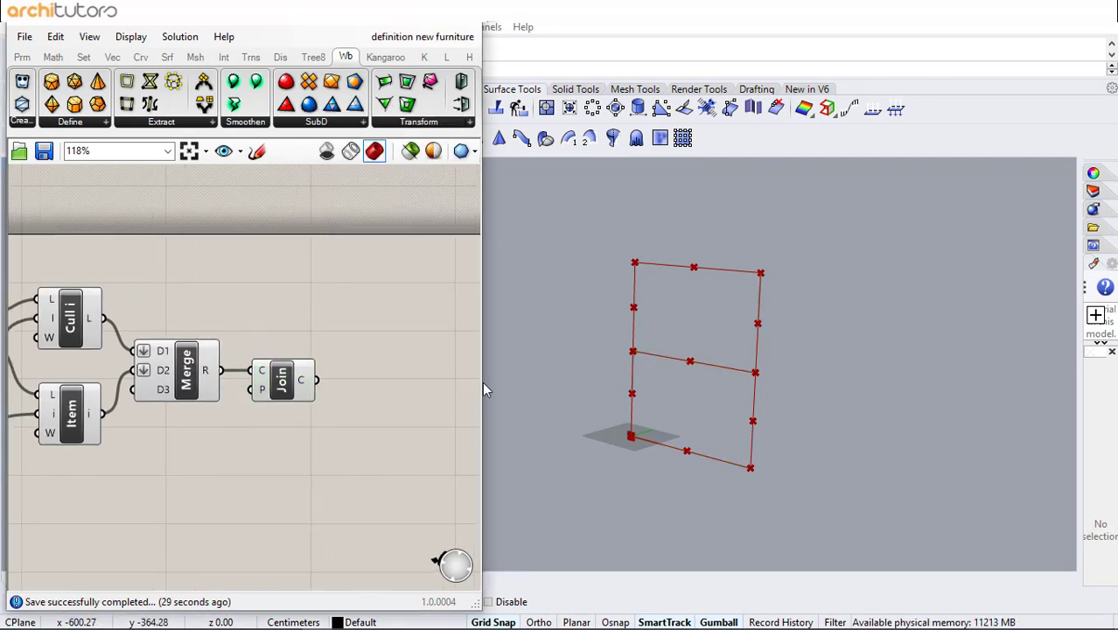
{"action": "left_click_drag", "start_coordinate": [482, 382], "coordinate": [573, 385]}
{"action": "scroll", "coordinate": [291, 367], "scroll_direction": "up", "scroll_amount": 1}
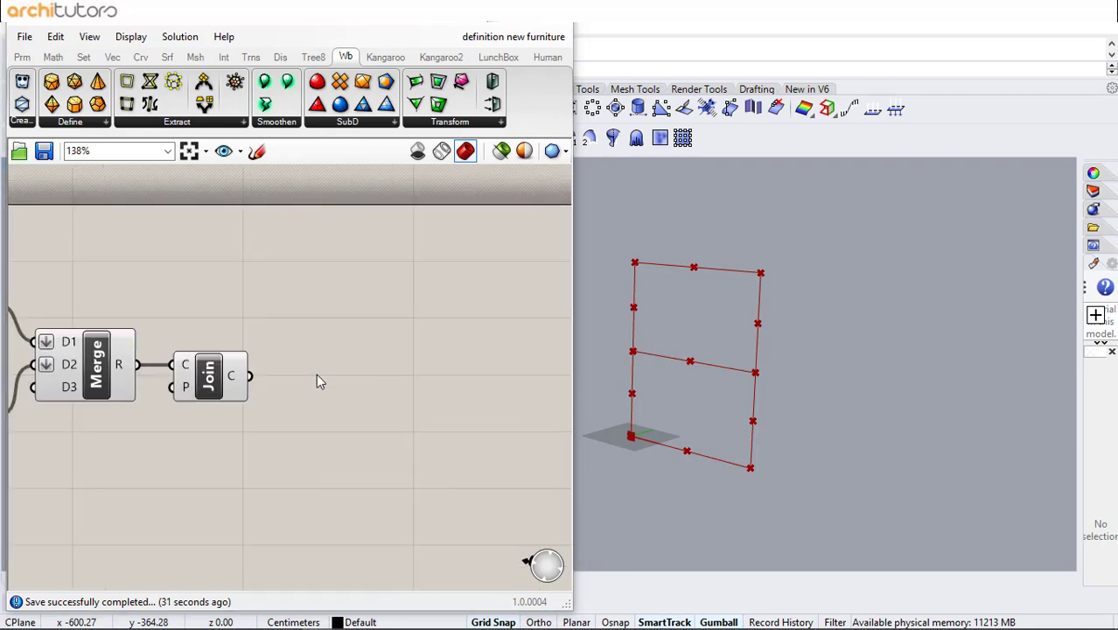
- Add an Evaluate Curve component fed by the joined curve and reparameterize the Join Curves output
{"action": "double_click", "coordinate": [316, 373]}
{"action": "type", "text": "eva"}
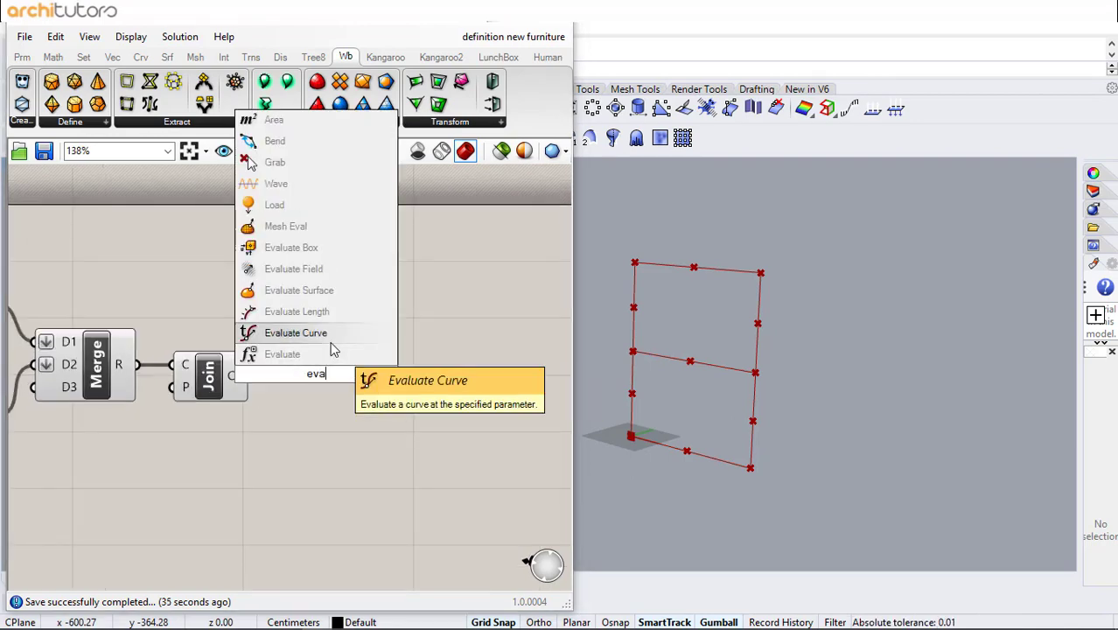
{"action": "left_click", "coordinate": [329, 342]}
{"action": "left_click_drag", "start_coordinate": [333, 370], "coordinate": [400, 379]}
{"action": "left_click_drag", "start_coordinate": [251, 377], "coordinate": [470, 367]}
{"action": "left_click", "coordinate": [320, 376]}
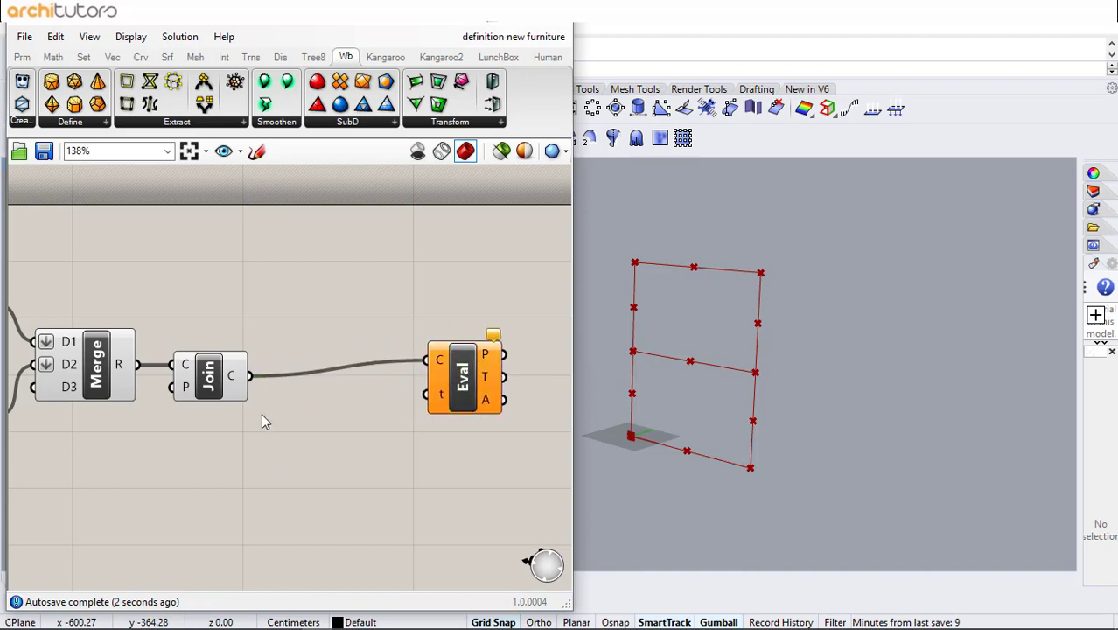
{"action": "right_click", "coordinate": [236, 379]}
{"action": "left_click", "coordinate": [285, 515]}
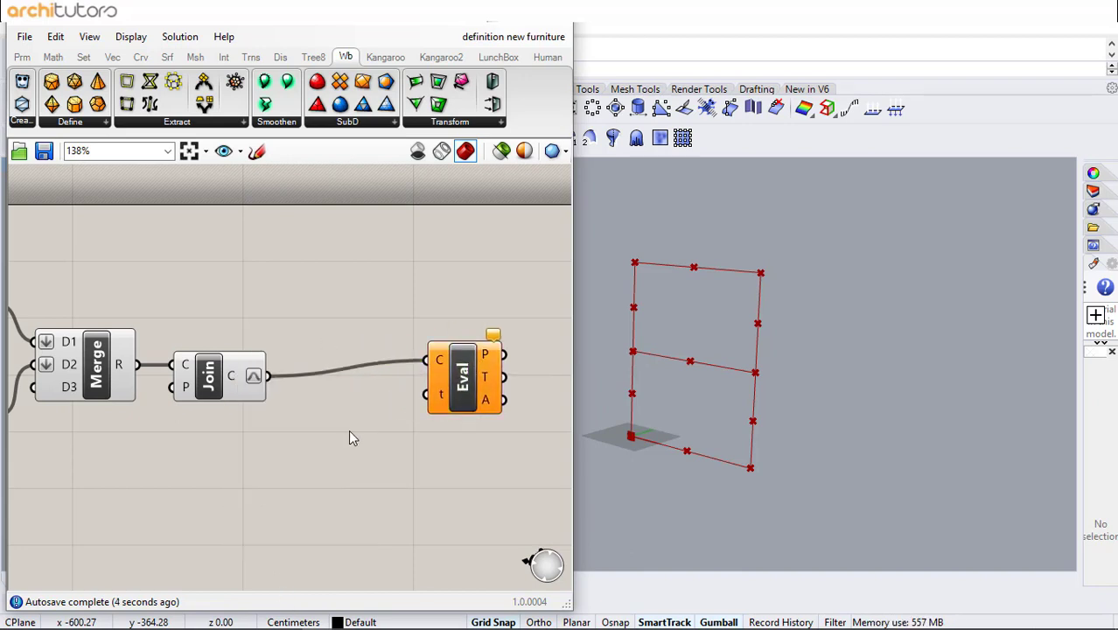
- Add a Divide Curve component and connect the joined curve to its curve input
{"action": "double_click", "coordinate": [308, 312]}
{"action": "type", "text": "divi"}
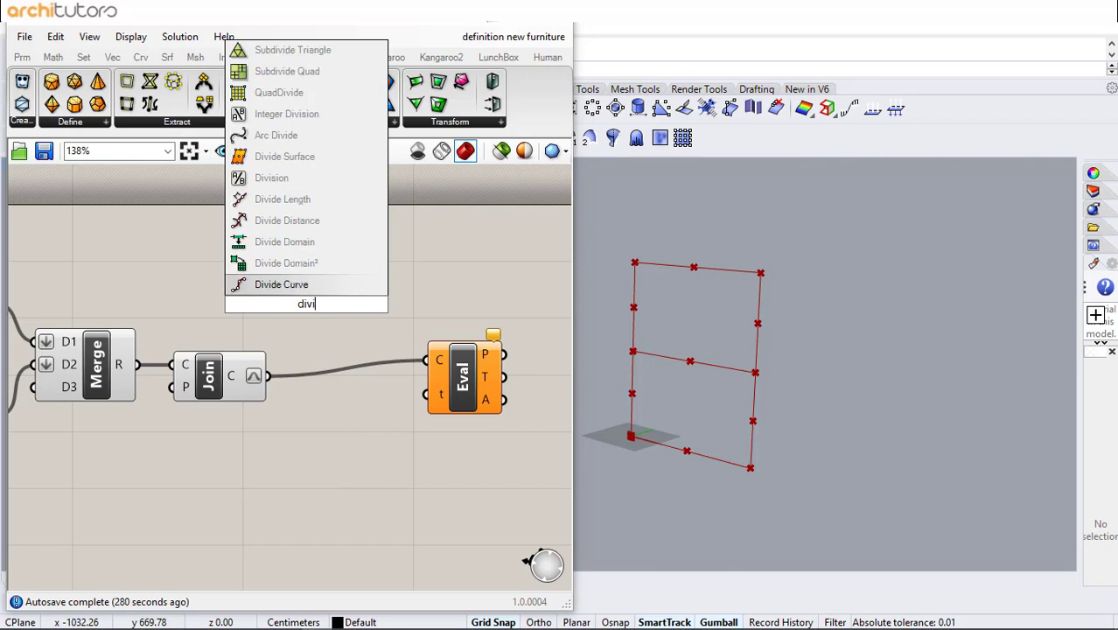
{"action": "left_click", "coordinate": [305, 285]}
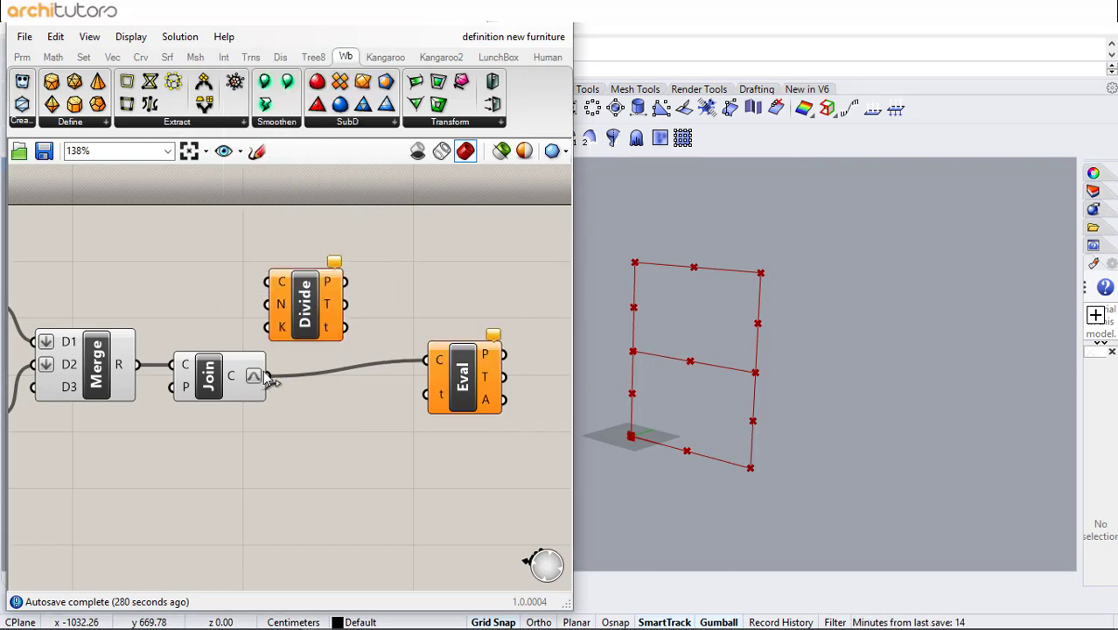
{"action": "left_click_drag", "start_coordinate": [269, 378], "coordinate": [346, 295]}
- Add a count slider set to 10 for Divide Curve and feed its parameters into Evaluate Curve
{"action": "double_click", "coordinate": [221, 283]}
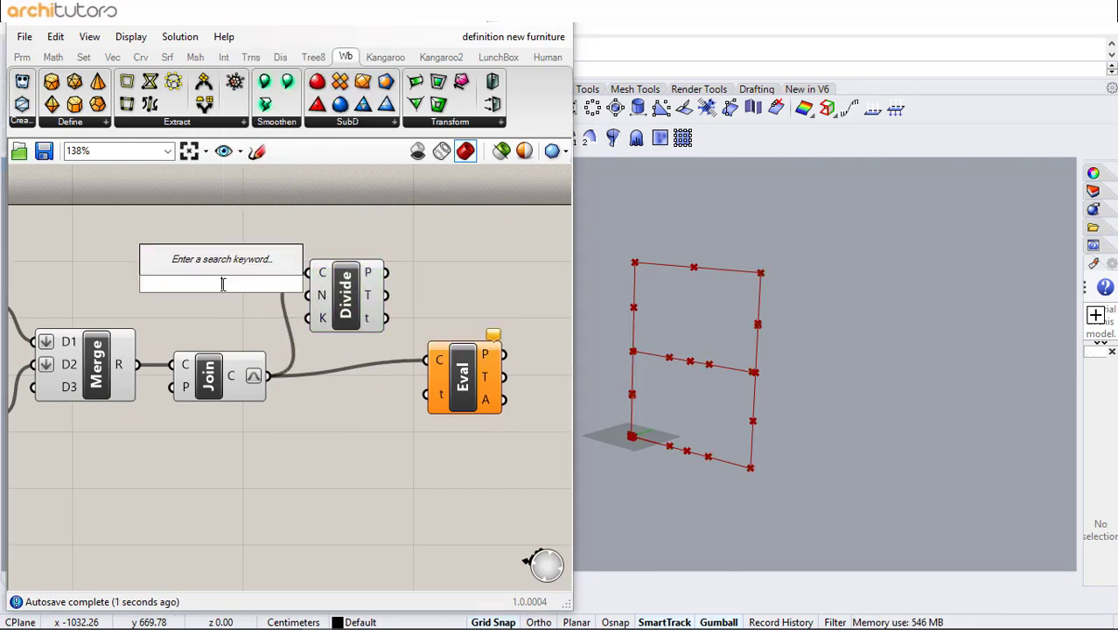
{"action": "type", "text": "10"}
{"action": "key", "text": "Return"}
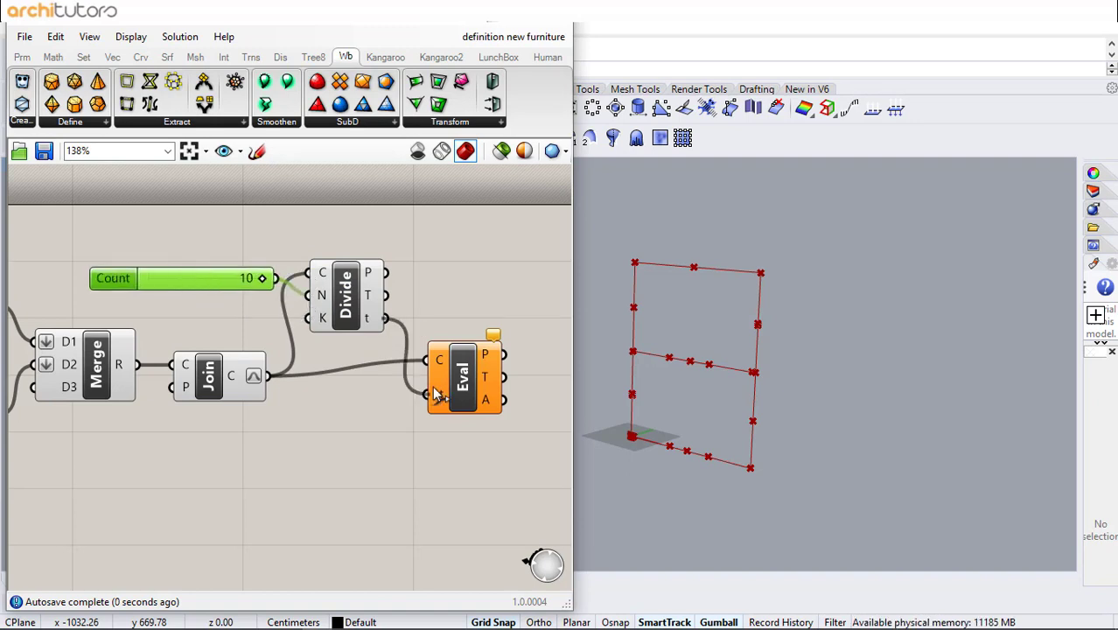
{"action": "left_click_drag", "start_coordinate": [434, 386], "coordinate": [479, 380]}
{"action": "left_click", "coordinate": [457, 326]}
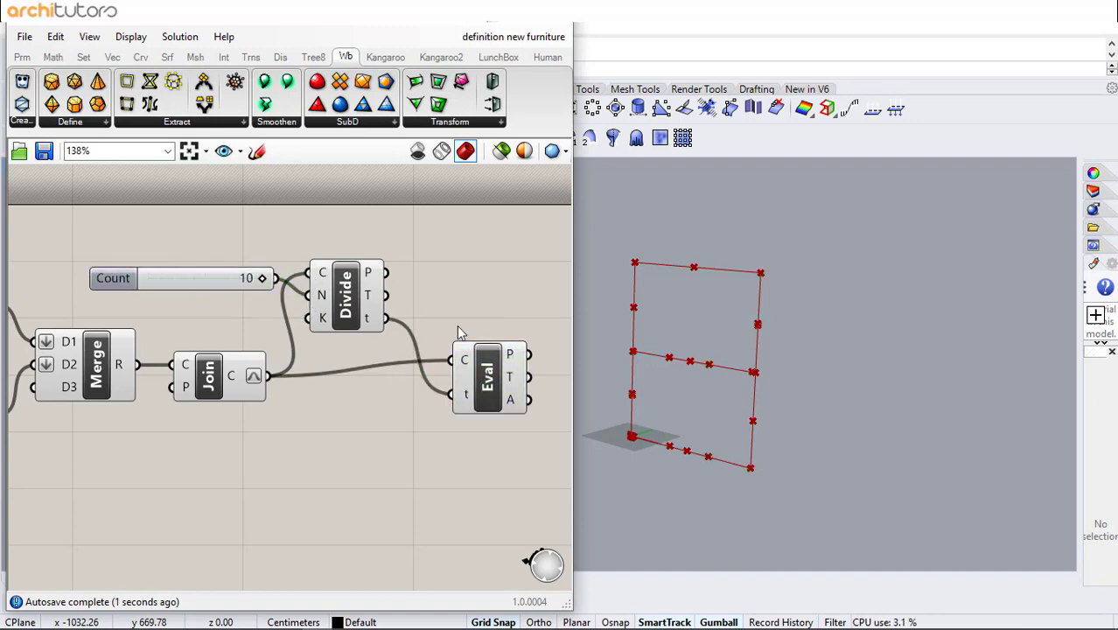
- Add an Evaluate Length component fed by the joined curve and reparameterize its curve input
{"action": "scroll", "coordinate": [440, 304], "scroll_direction": "down", "scroll_amount": 8}
{"action": "left_click_drag", "start_coordinate": [394, 229], "coordinate": [53, 388]}
{"action": "middle_click", "coordinate": [191, 378]}
{"action": "left_click", "coordinate": [244, 328]}
{"action": "scroll", "coordinate": [477, 299], "scroll_direction": "up", "scroll_amount": 8}
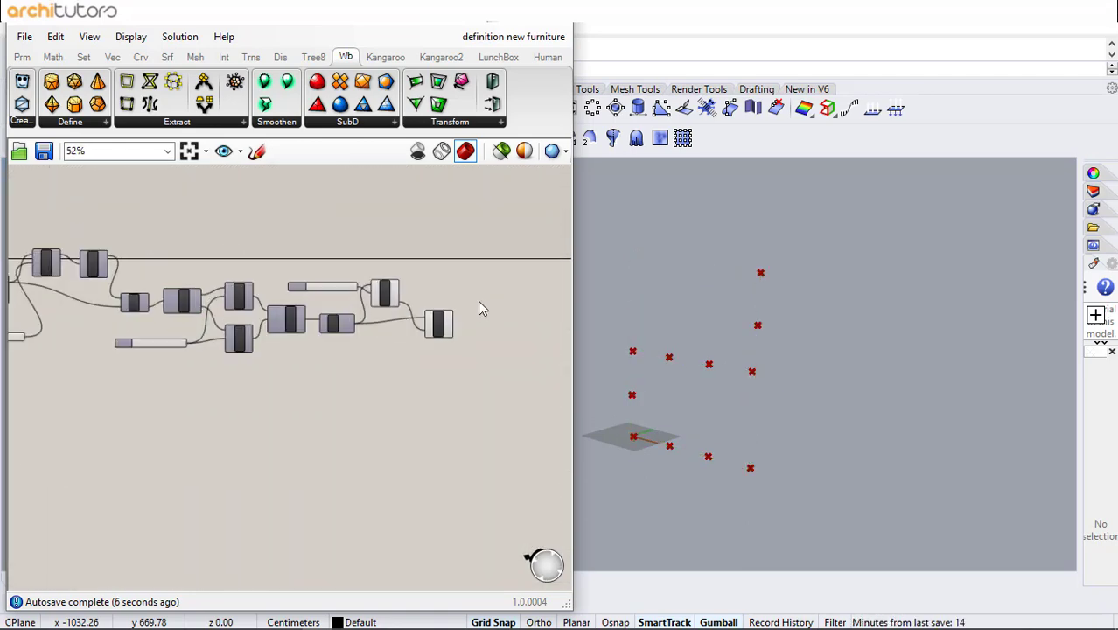
{"action": "double_click", "coordinate": [348, 458]}
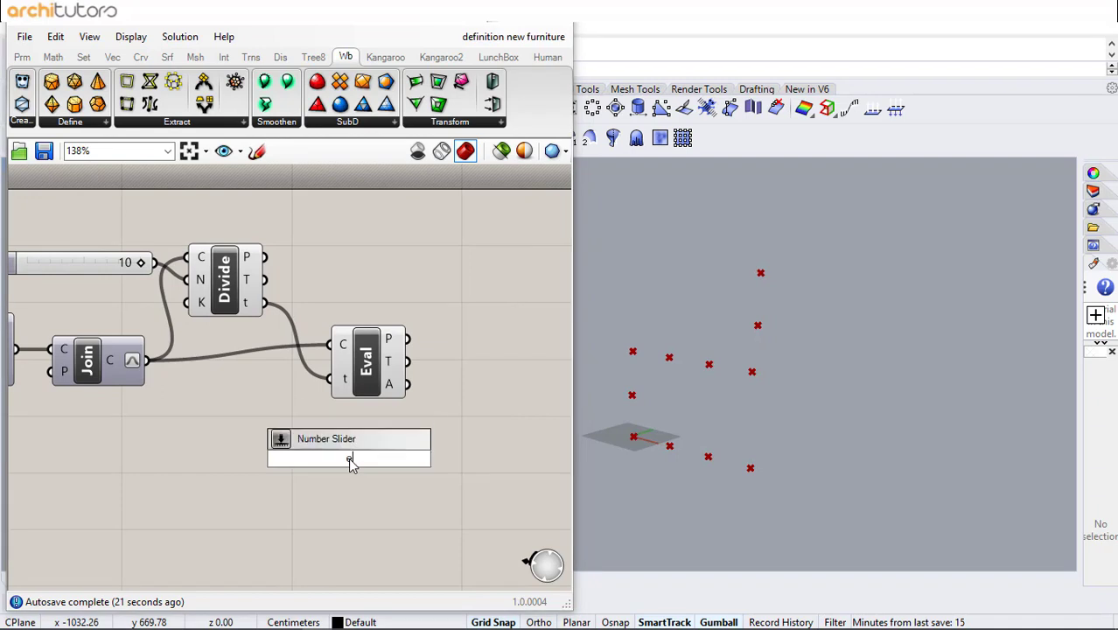
{"action": "type", "text": "eval"}
{"action": "left_click", "coordinate": [344, 402]}
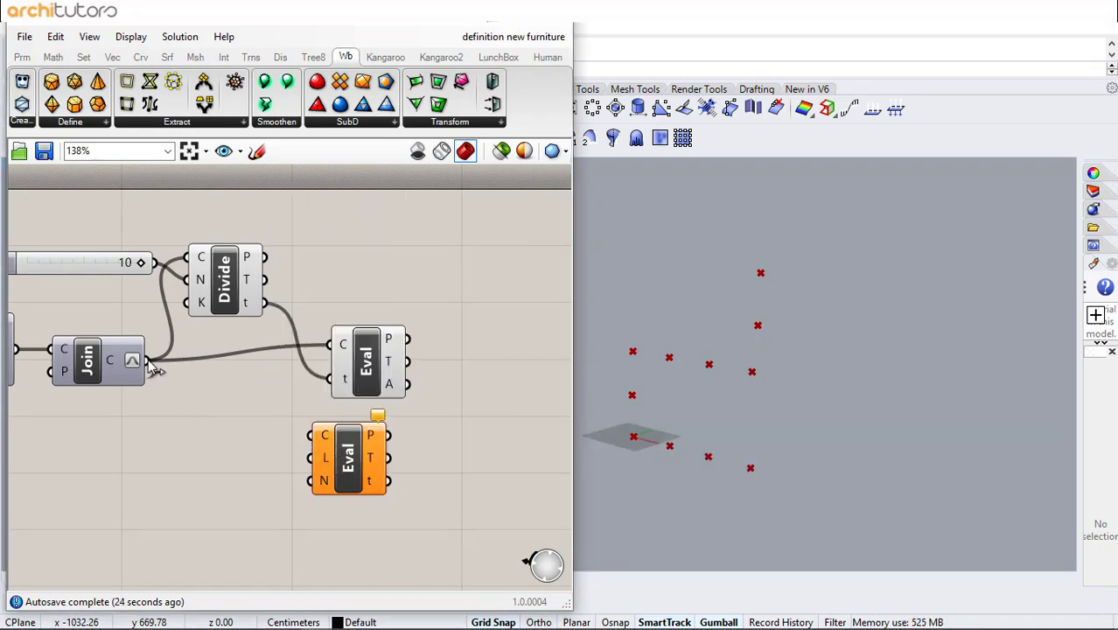
{"action": "left_click_drag", "start_coordinate": [154, 367], "coordinate": [324, 436]}
{"action": "right_click", "coordinate": [324, 436]}
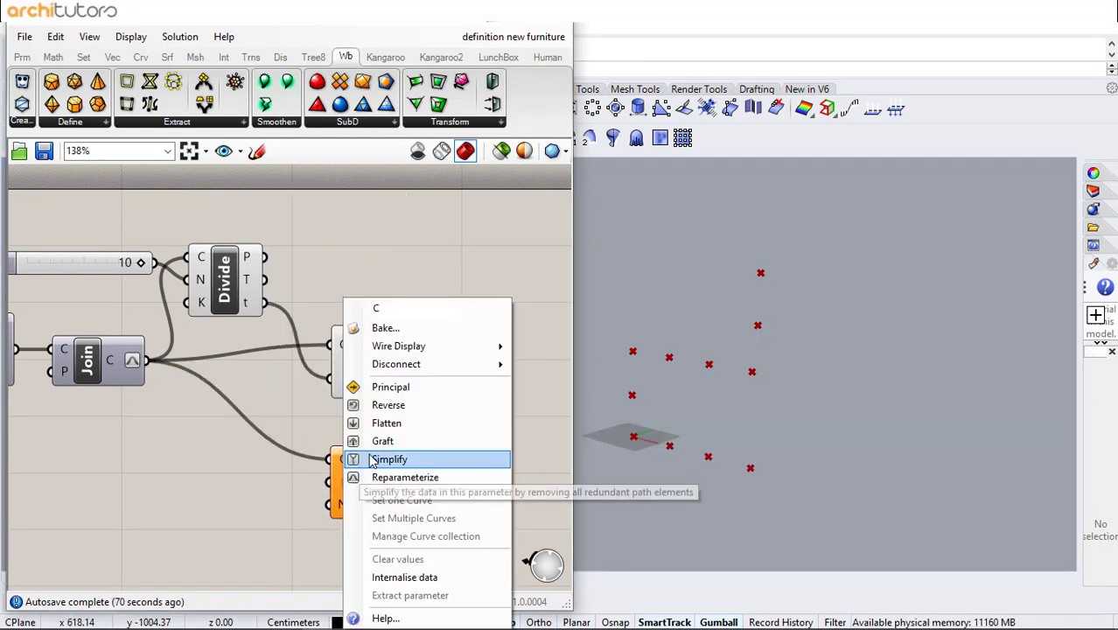
{"action": "left_click", "coordinate": [371, 461]}
- Add a length slider set to 0 connected to Evaluate Length's length input
{"action": "double_click", "coordinate": [194, 486]}
{"action": "type", "text": "0"}
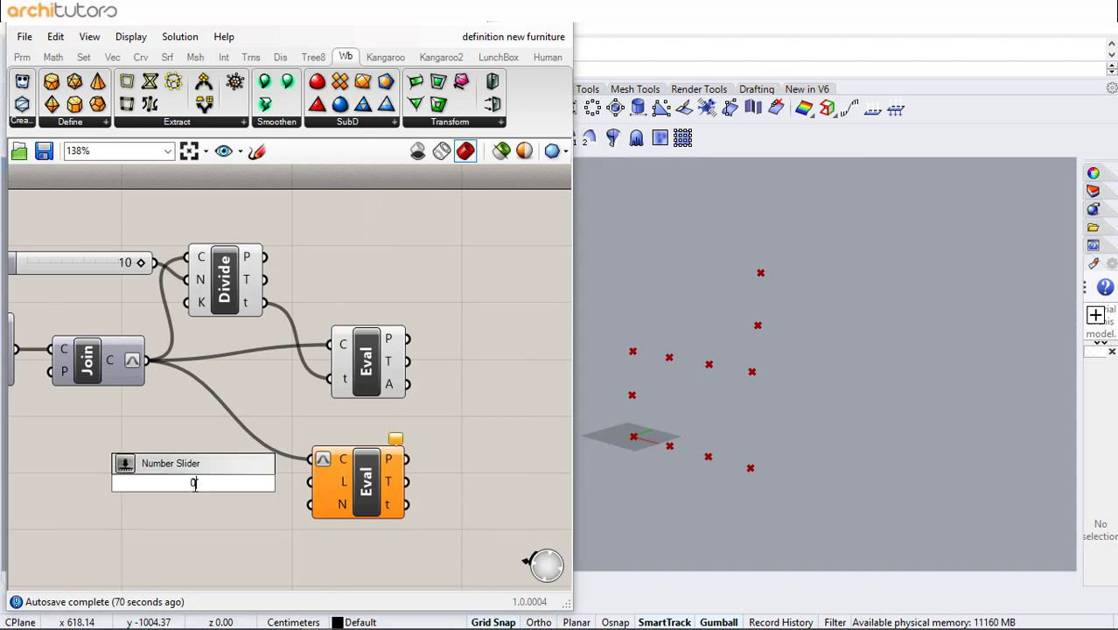
{"action": "key", "text": "Return"}
{"action": "left_click_drag", "start_coordinate": [310, 483], "coordinate": [309, 483]}
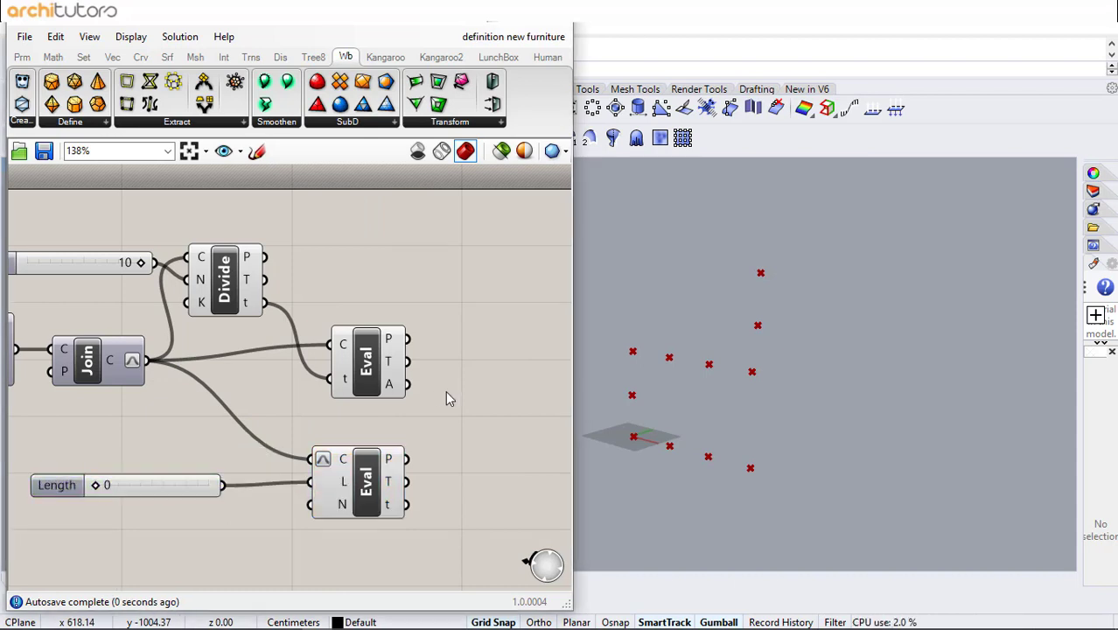
- Add a Construct Plane using the evaluated curve points as origin and the length evaluation's tangent as X axis
{"action": "right_click_drag", "start_coordinate": [445, 390], "coordinate": [364, 394]}
{"action": "double_click", "coordinate": [388, 403]}
{"action": "type", "text": "cons"}
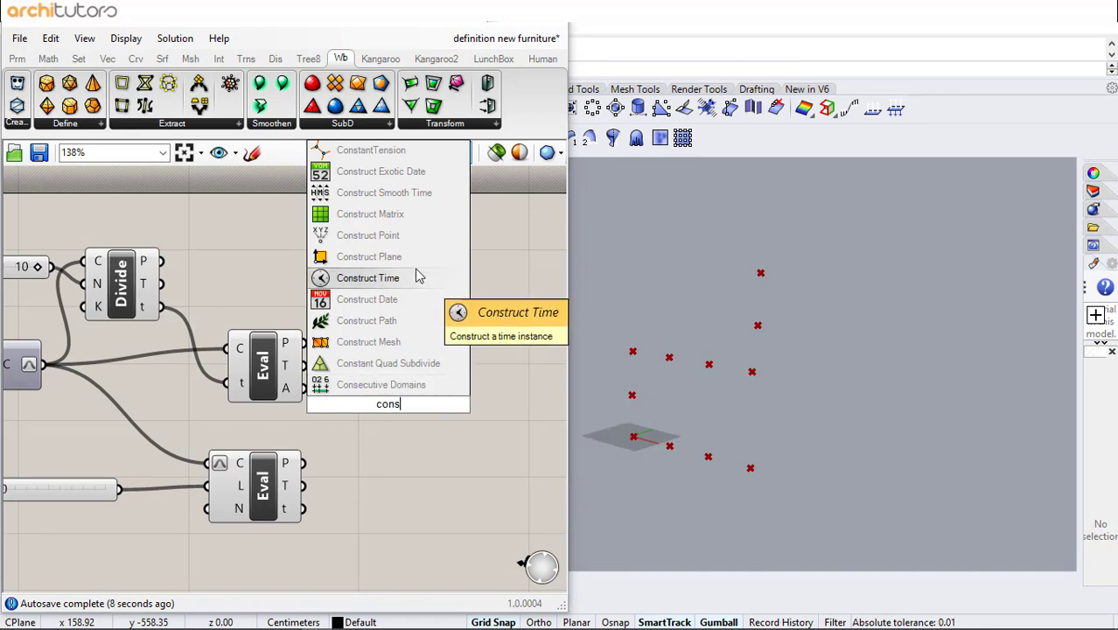
{"action": "left_click", "coordinate": [376, 256]}
{"action": "left_click", "coordinate": [428, 396]}
{"action": "left_click_drag", "start_coordinate": [308, 349], "coordinate": [419, 433]}
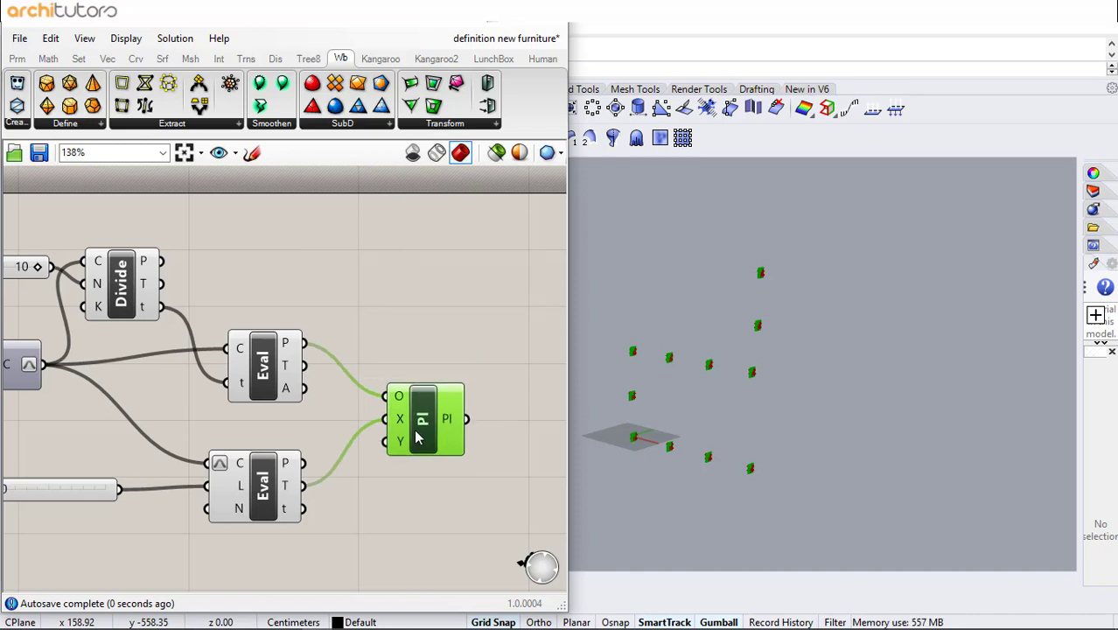
{"action": "left_click", "coordinate": [409, 342]}
- Add a Line SDL component with its start connected to the evaluated curve points
{"action": "scroll", "coordinate": [665, 359], "scroll_direction": "up", "scroll_amount": 5}
{"action": "scroll", "coordinate": [744, 372], "scroll_direction": "up", "scroll_amount": 5}
{"action": "scroll", "coordinate": [760, 376], "scroll_direction": "down", "scroll_amount": 6}
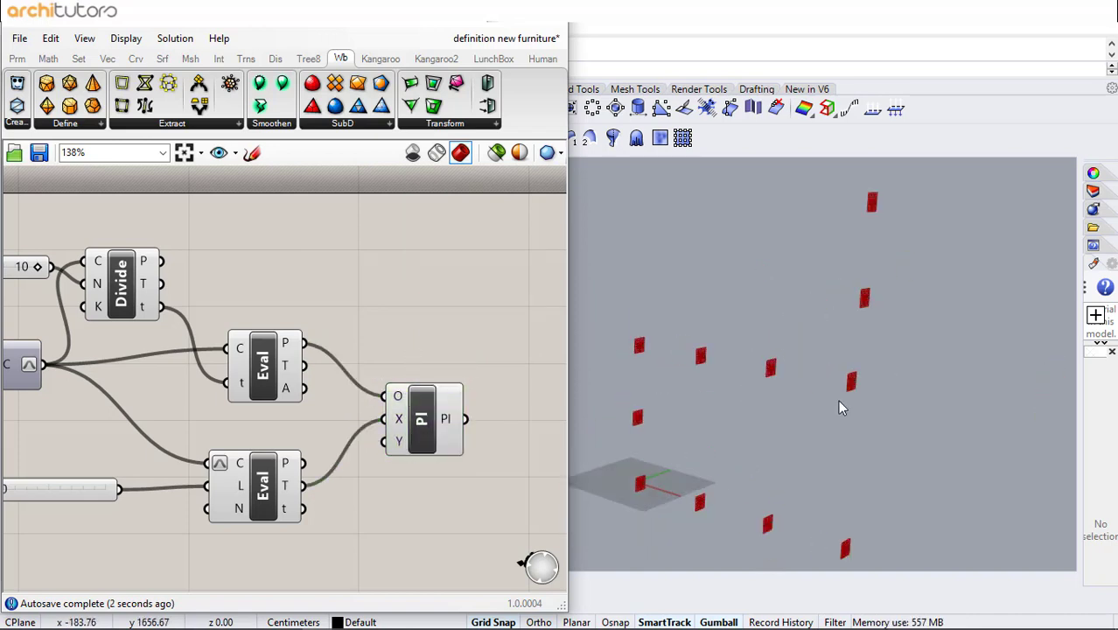
{"action": "right_click_drag", "start_coordinate": [369, 426], "coordinate": [231, 404]}
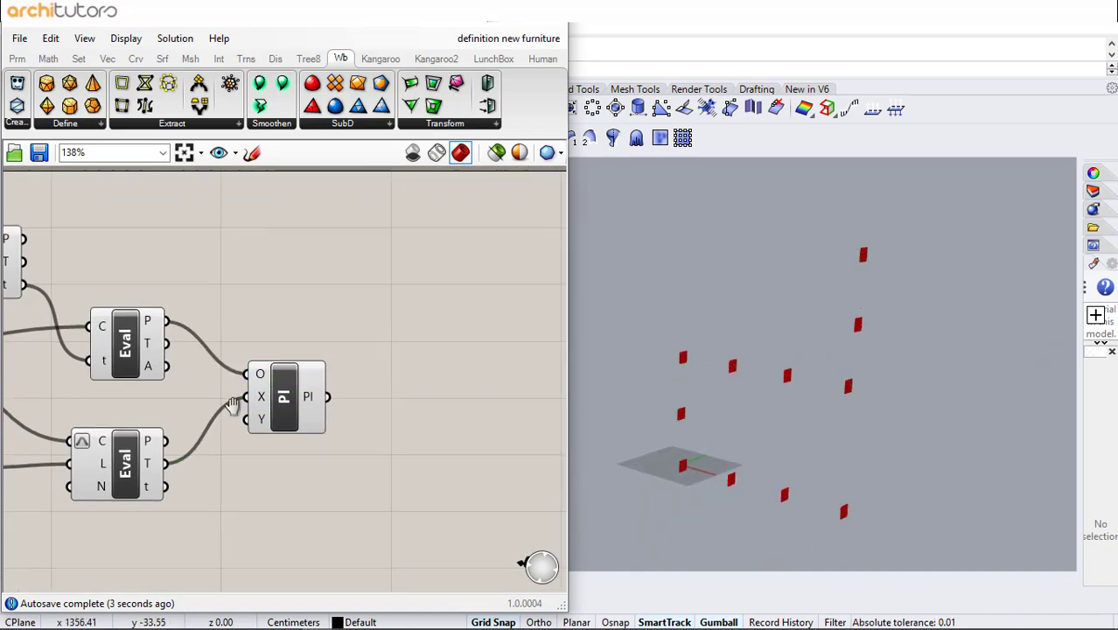
{"action": "double_click", "coordinate": [372, 379]}
{"action": "type", "text": "Line"}
{"action": "key", "text": "Up"}
{"action": "key", "text": "Return"}
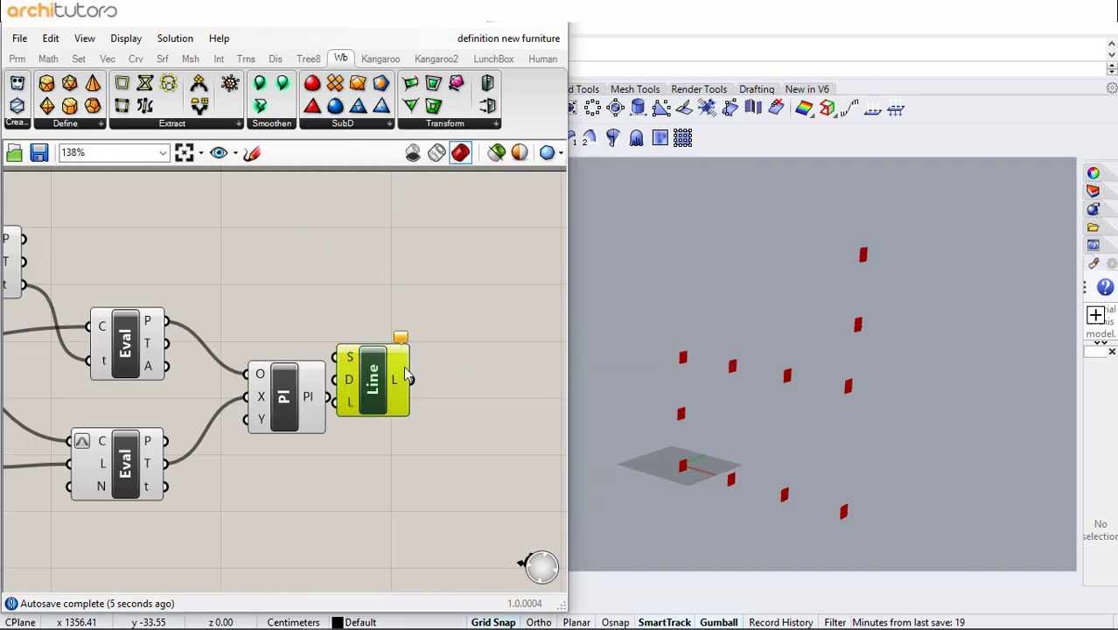
{"action": "left_click_drag", "start_coordinate": [403, 376], "coordinate": [481, 354]}
{"action": "left_click_drag", "start_coordinate": [167, 321], "coordinate": [478, 339]}
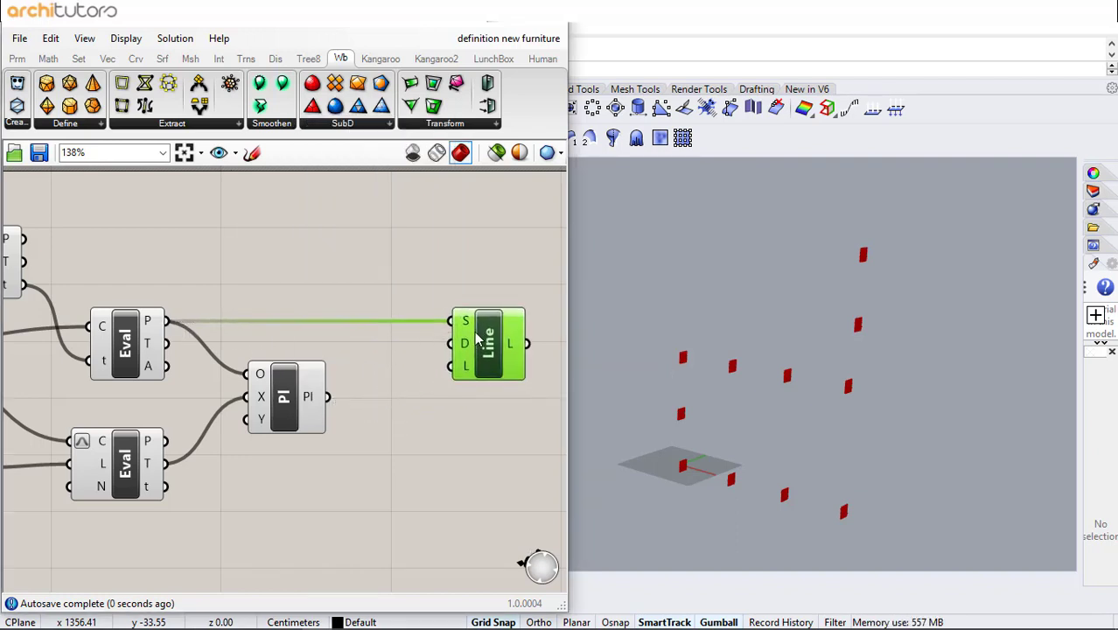
- Add a Unit Y vector and connect it to the line's direction input
{"action": "double_click", "coordinate": [367, 407]}
{"action": "type", "text": "y"}
{"action": "left_click", "coordinate": [363, 386]}
{"action": "left_click_drag", "start_coordinate": [377, 411], "coordinate": [365, 472]}
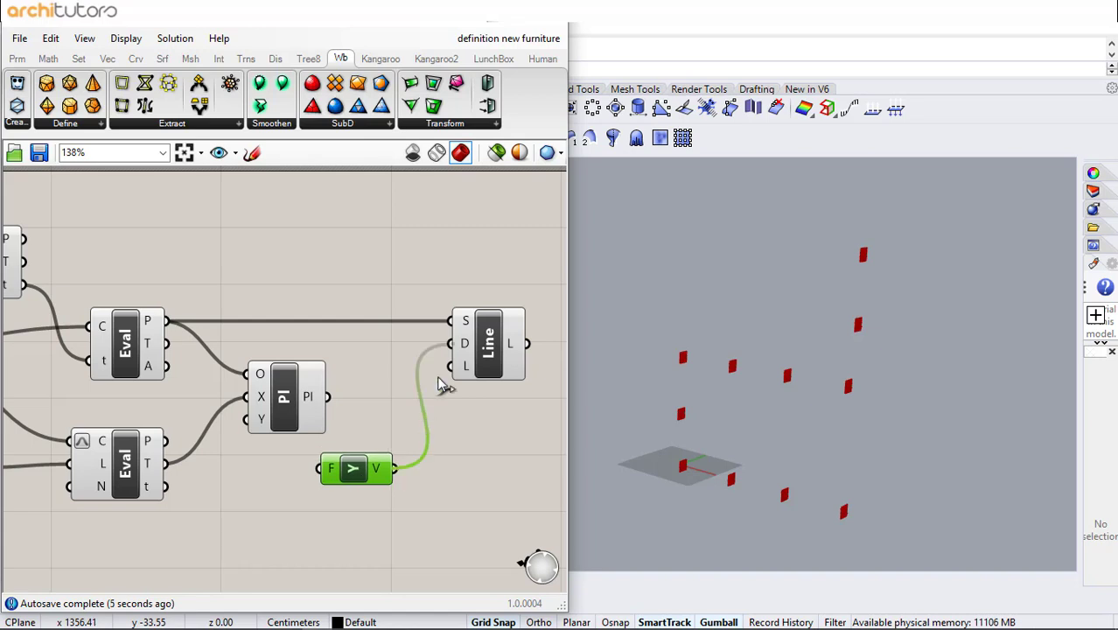
{"action": "left_click", "coordinate": [461, 446]}
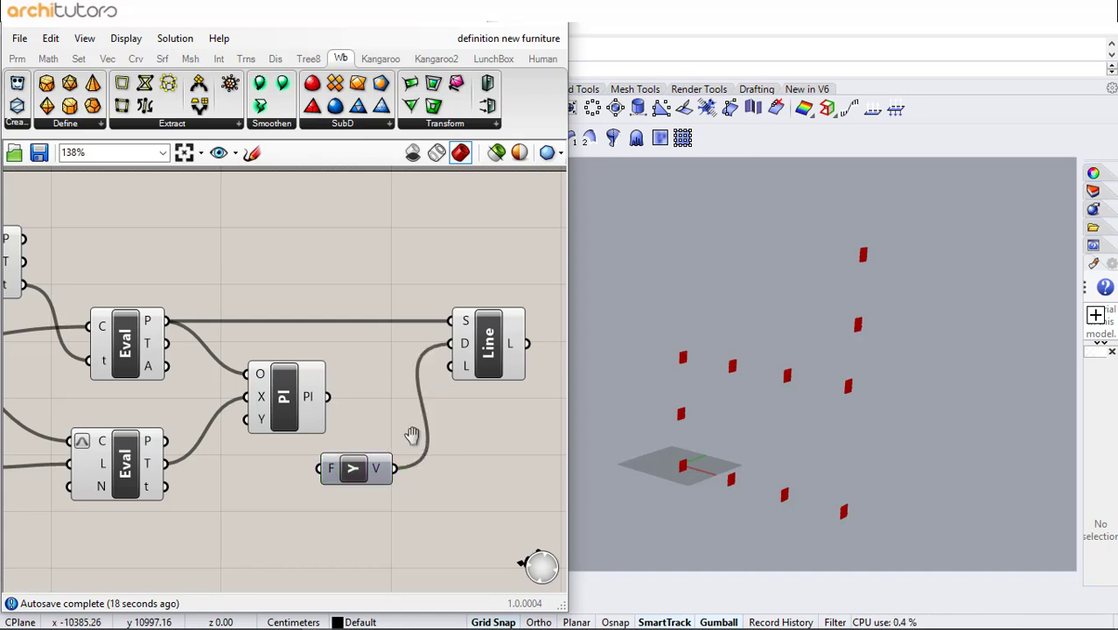
{"action": "right_click_drag", "start_coordinate": [414, 436], "coordinate": [317, 386]}
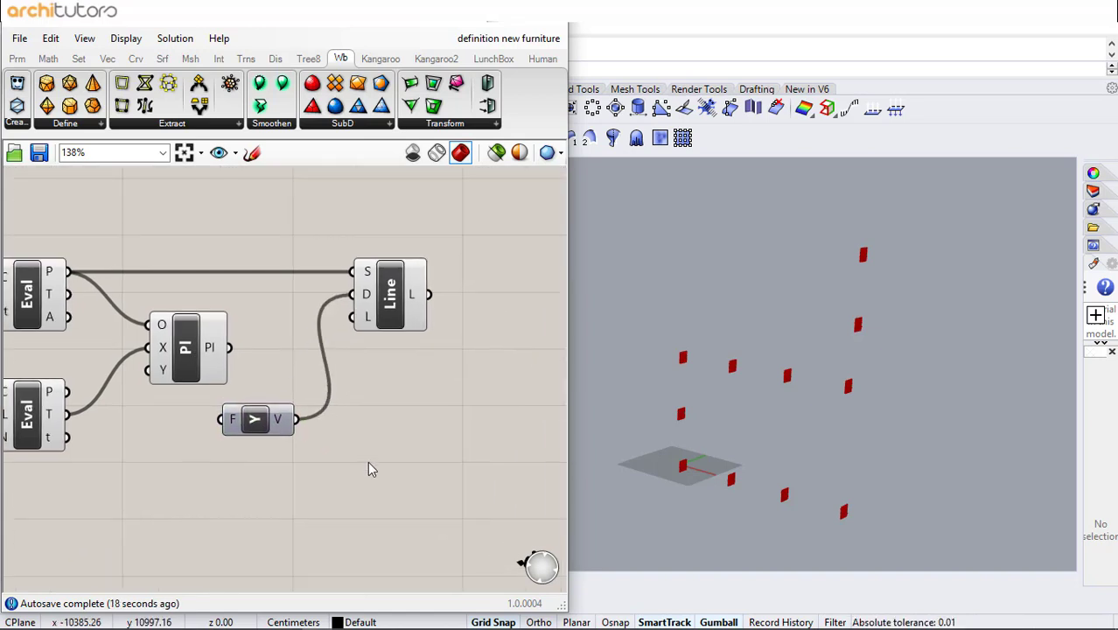
- Add a Rotate vector component next to the Unit Y vector
{"action": "double_click", "coordinate": [371, 464]}
{"action": "type", "text": "ro"}
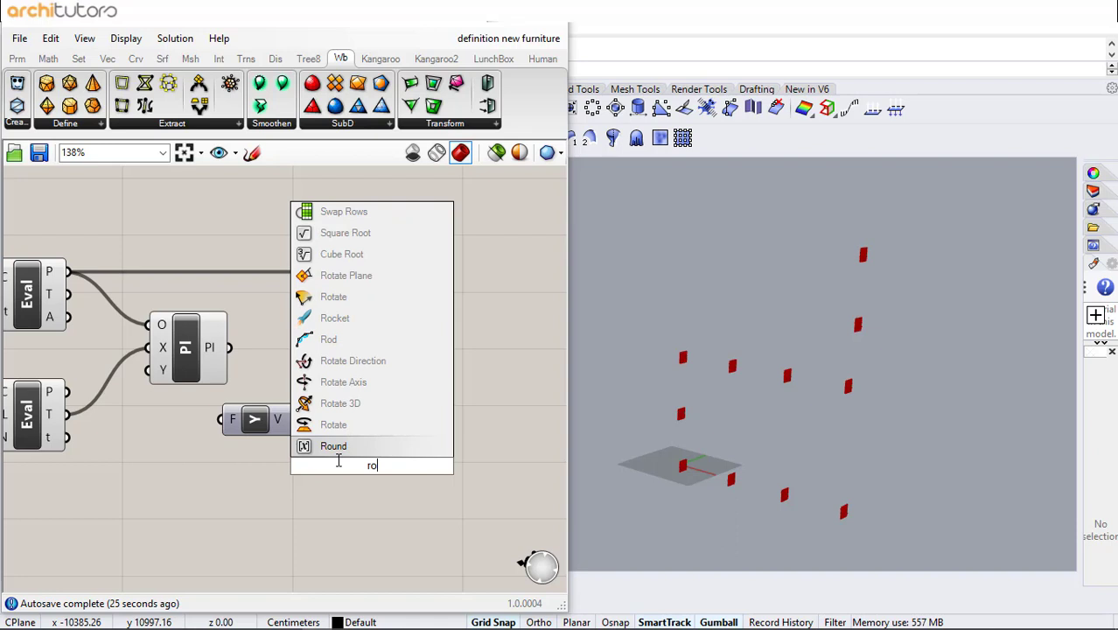
{"action": "left_click", "coordinate": [348, 298]}
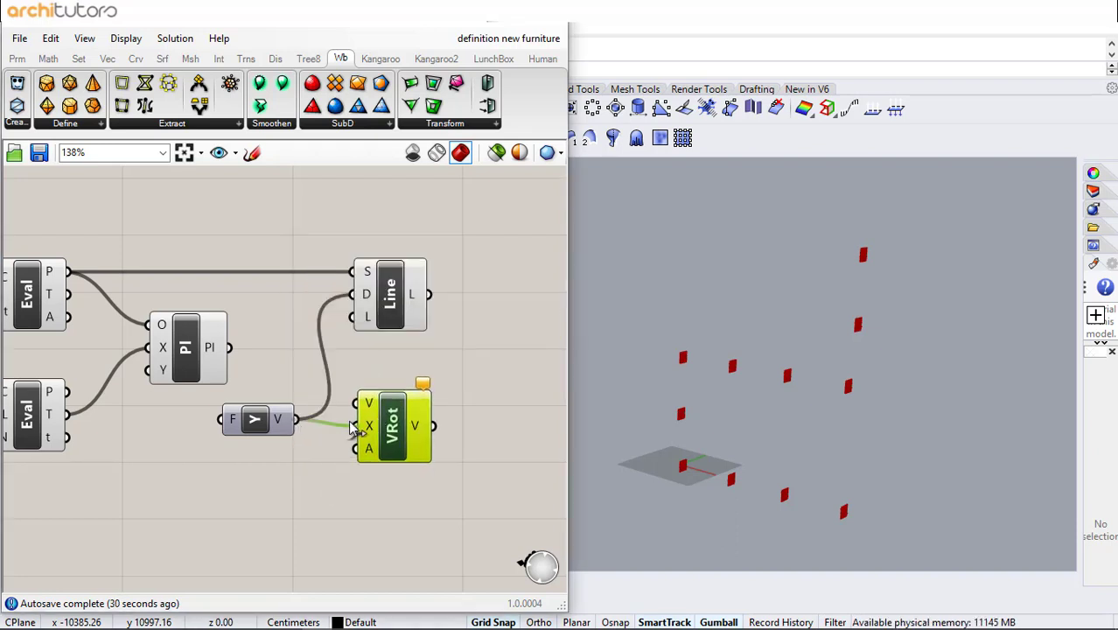
- Connect the evaluated curve's tangent to the Rotate vector's vector input and the Unit Y vector to its axis, tidying the components
{"action": "left_click_drag", "start_coordinate": [353, 427], "coordinate": [355, 426]}
{"action": "left_click_drag", "start_coordinate": [66, 295], "coordinate": [408, 402]}
{"action": "left_click_drag", "start_coordinate": [182, 350], "coordinate": [141, 379]}
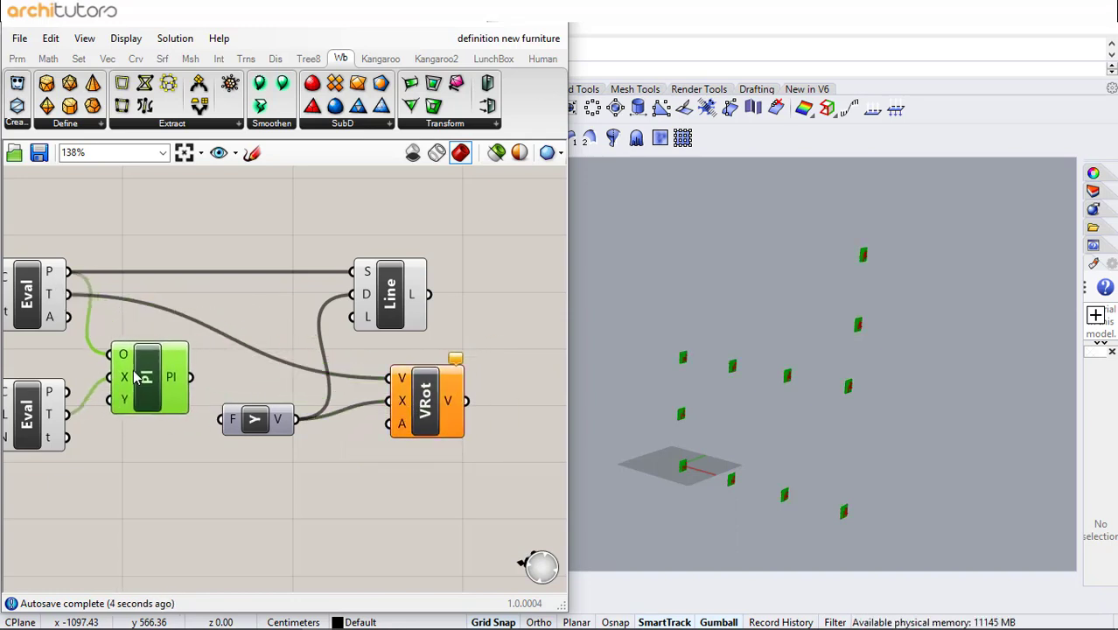
{"action": "left_click", "coordinate": [263, 370]}
{"action": "left_click_drag", "start_coordinate": [259, 423], "coordinate": [218, 452]}
{"action": "left_click", "coordinate": [332, 387]}
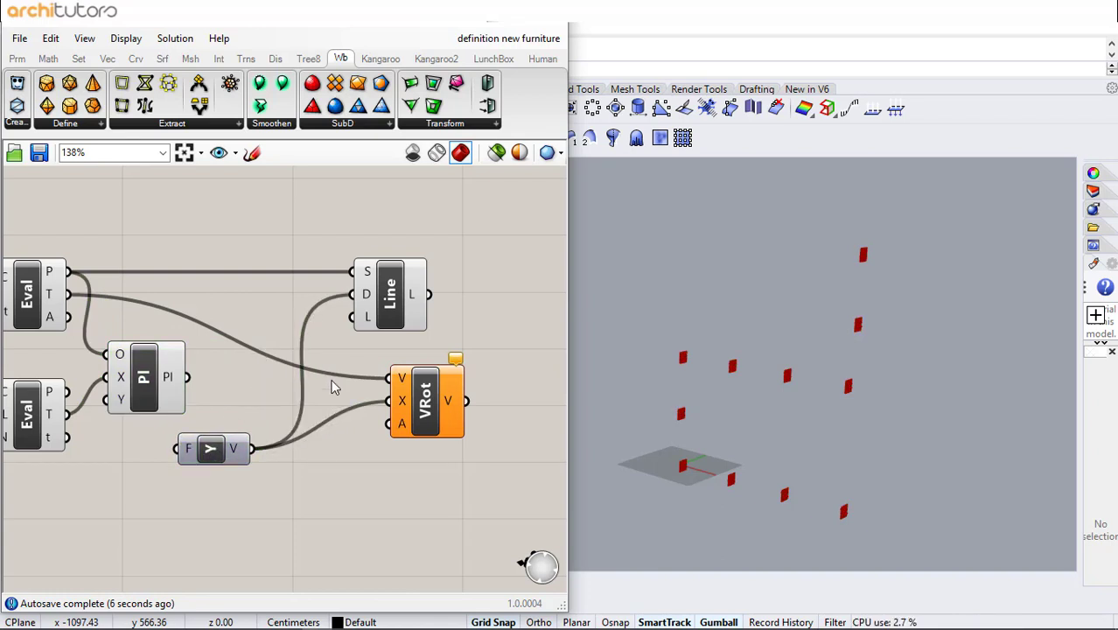
- Set the Rotate vector's angle input to degrees
{"action": "scroll", "coordinate": [295, 349], "scroll_direction": "down", "scroll_amount": 1}
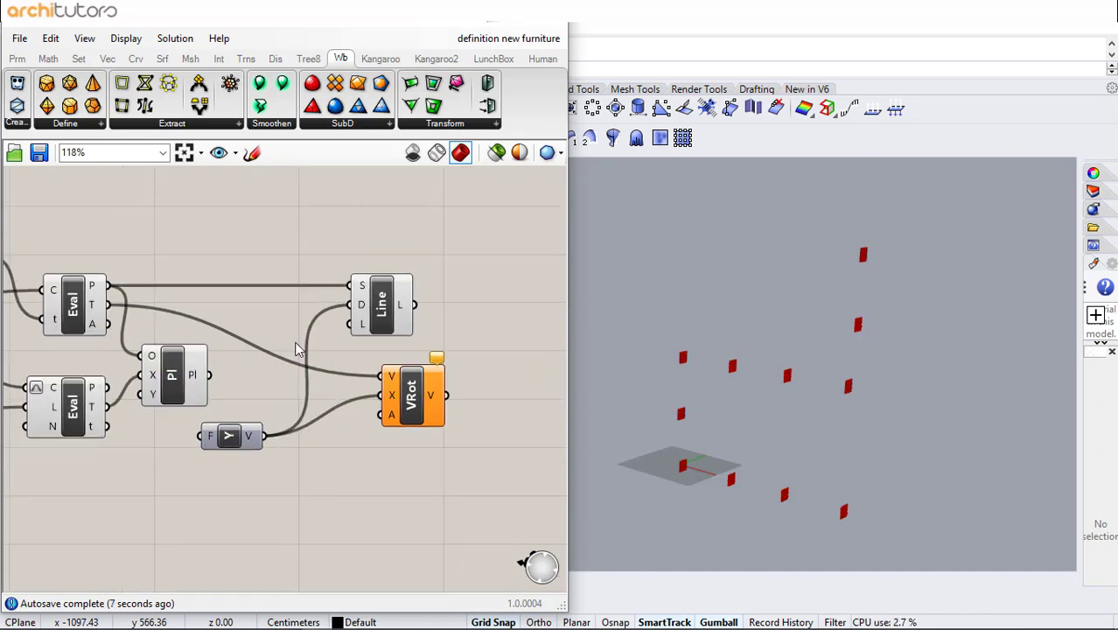
{"action": "right_click", "coordinate": [390, 418]}
{"action": "left_click", "coordinate": [417, 461]}
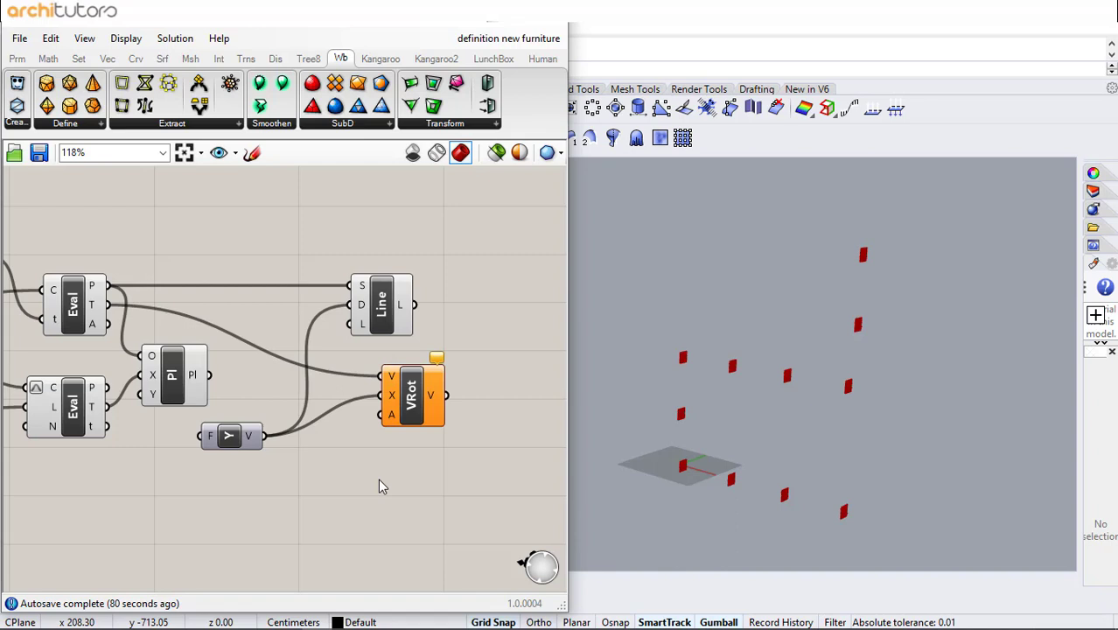
- Add a number slider set to 50 and connect it to the rotation angle
{"action": "double_click", "coordinate": [168, 499]}
{"action": "type", "text": "50"}
{"action": "key", "text": "Return"}
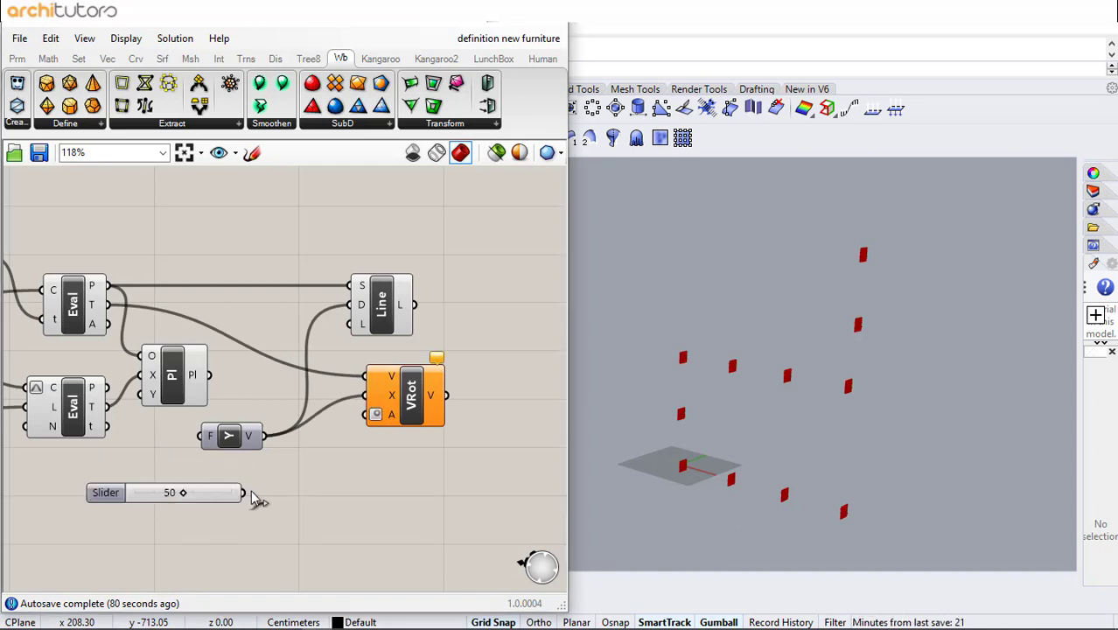
{"action": "left_click_drag", "start_coordinate": [243, 493], "coordinate": [366, 414]}
{"action": "right_click_drag", "start_coordinate": [414, 433], "coordinate": [325, 451]}
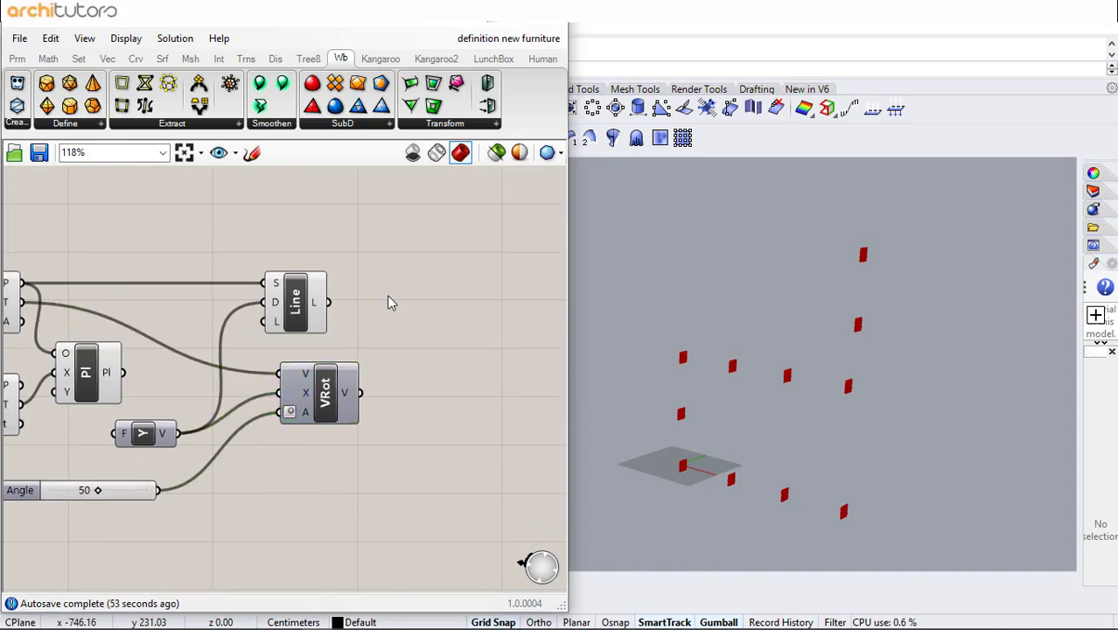
- Add an End Points component fed by the first line's output
{"action": "double_click", "coordinate": [416, 297]}
{"action": "type", "text": "end"}
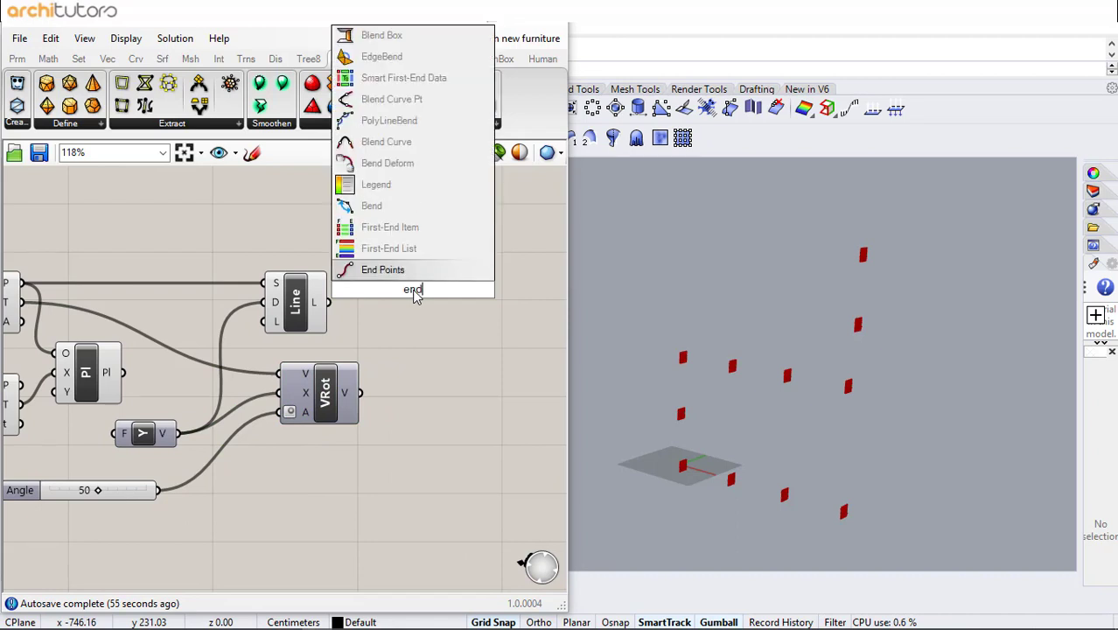
{"action": "key", "text": "Return"}
{"action": "left_click_drag", "start_coordinate": [398, 297], "coordinate": [402, 318]}
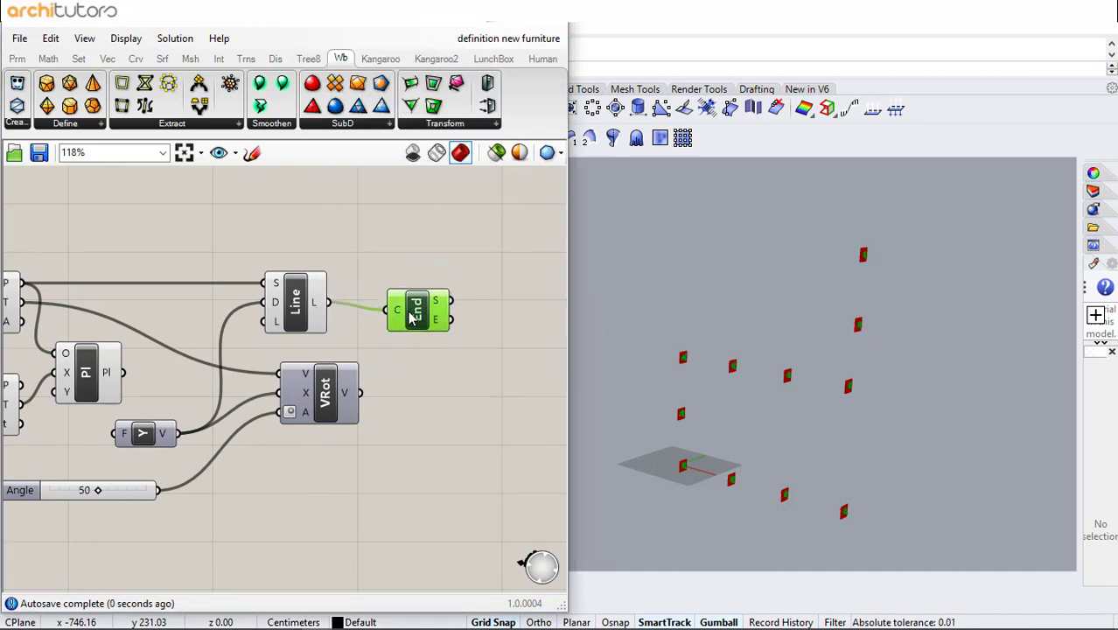
- Add a second Line SDL component with its start connected to the end points' start point
{"action": "left_click", "coordinate": [439, 249]}
{"action": "right_click_drag", "start_coordinate": [439, 249], "coordinate": [304, 245]}
{"action": "double_click", "coordinate": [380, 301]}
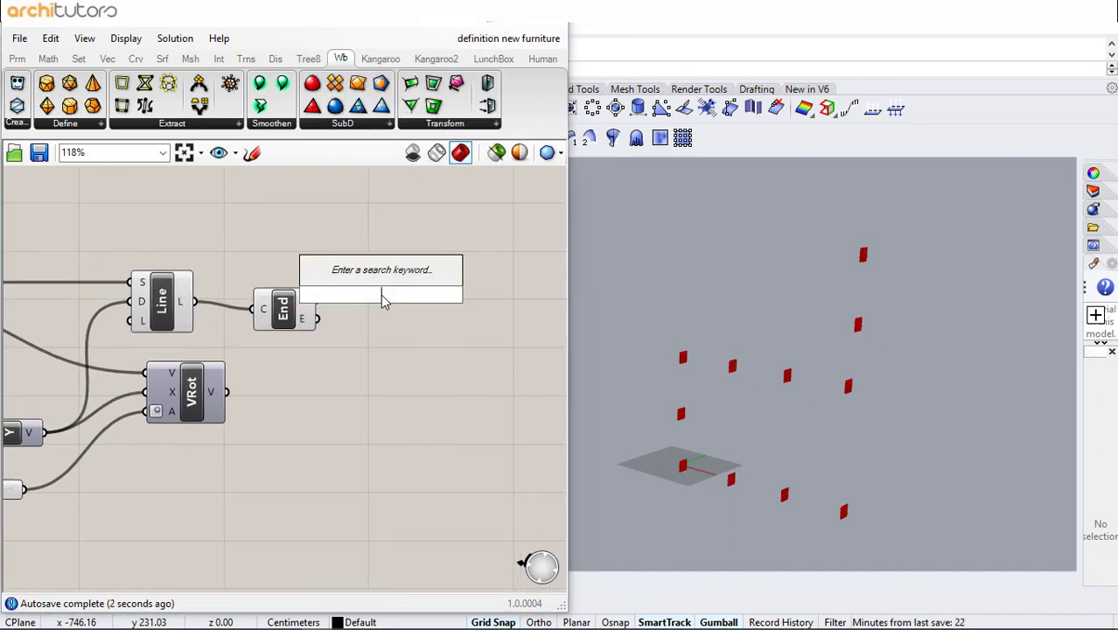
{"action": "type", "text": "li"}
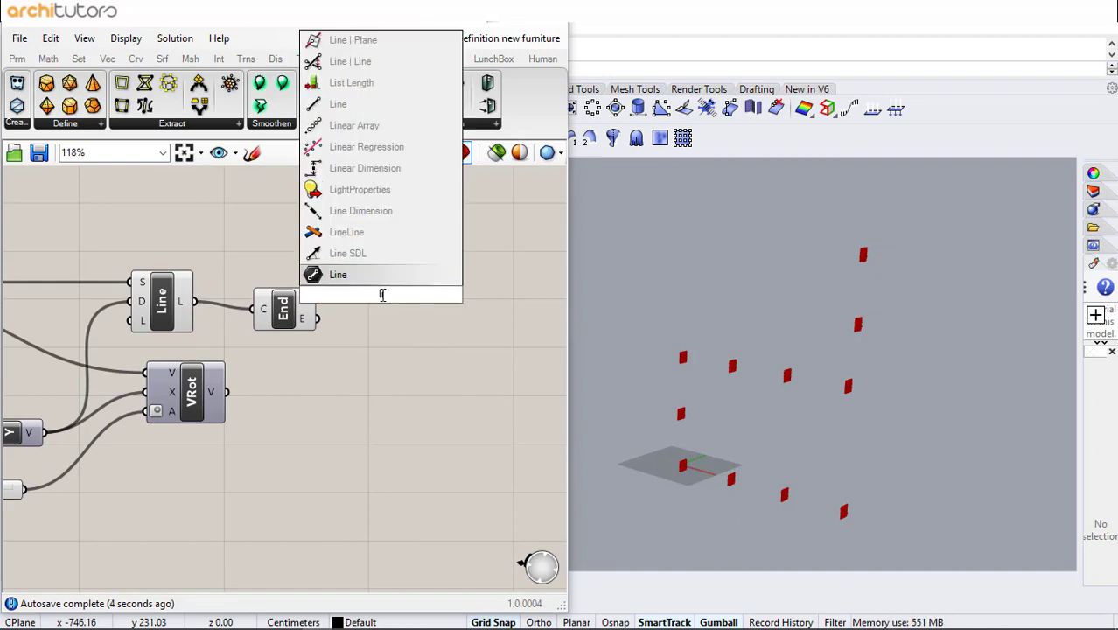
{"action": "left_click", "coordinate": [347, 253]}
{"action": "left_click_drag", "start_coordinate": [367, 302], "coordinate": [459, 344]}
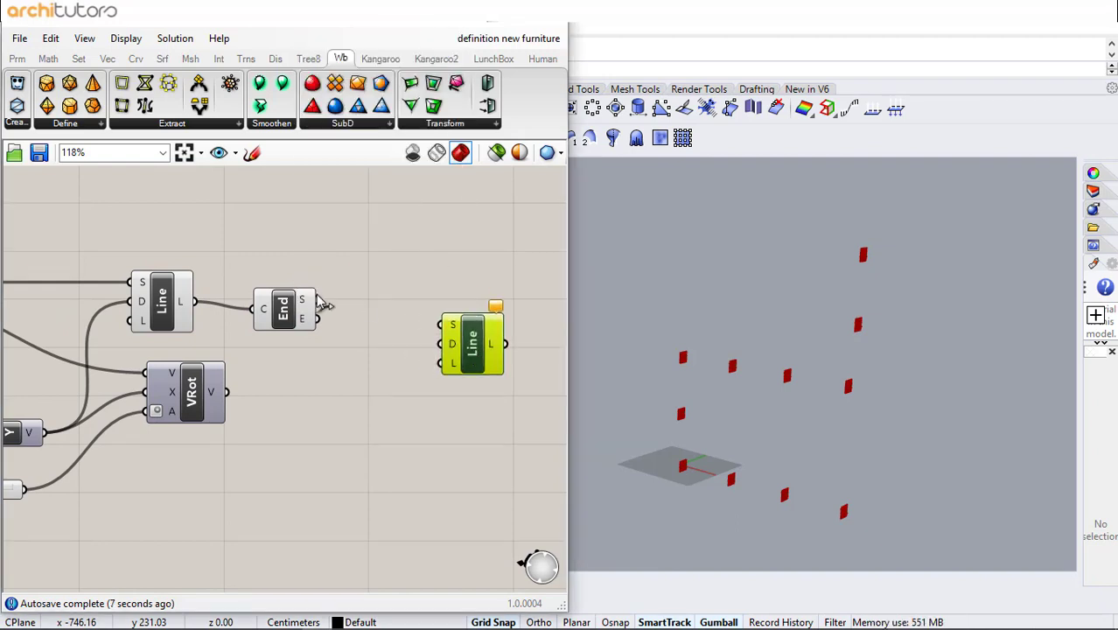
{"action": "left_click_drag", "start_coordinate": [320, 301], "coordinate": [483, 335]}
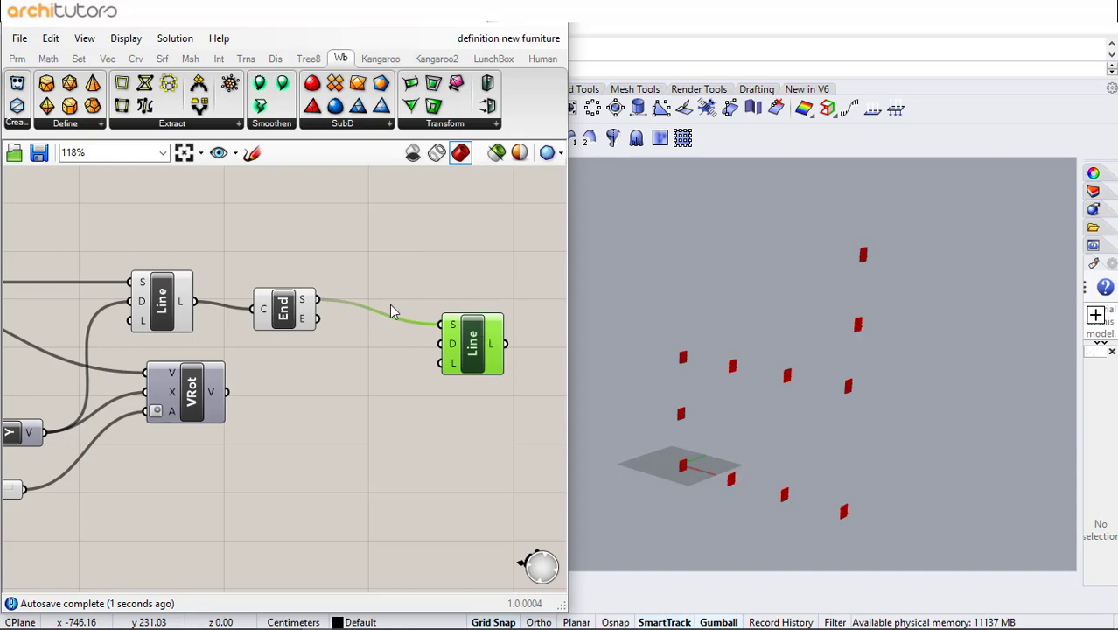
- Rearrange the line and end points components higher on the canvas
{"action": "left_click", "coordinate": [409, 262]}
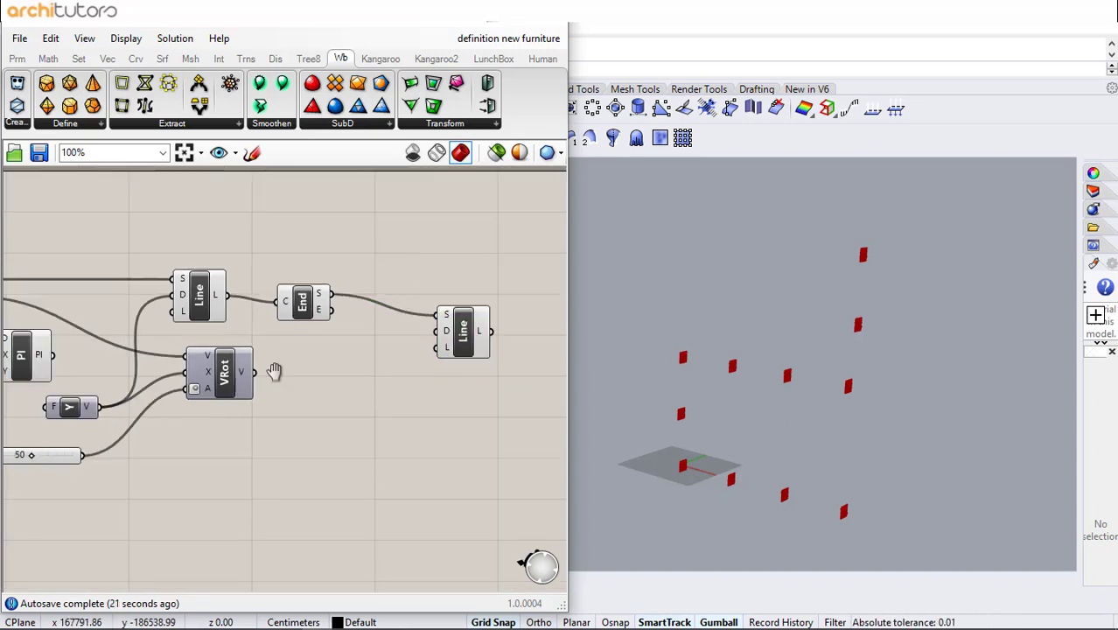
{"action": "right_click_drag", "start_coordinate": [275, 371], "coordinate": [457, 303]}
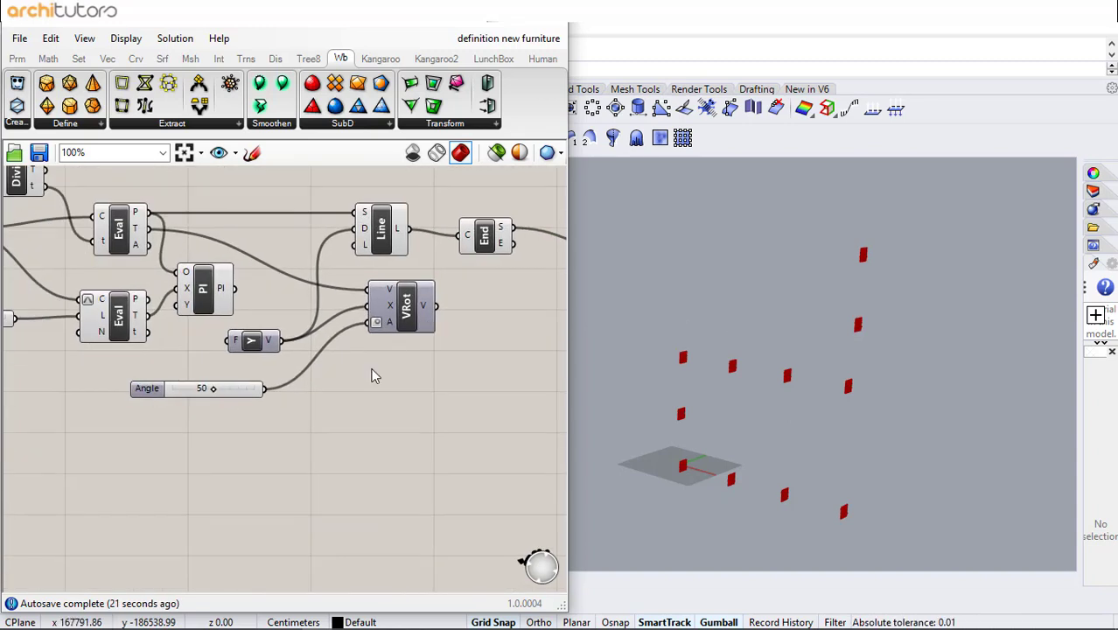
{"action": "right_click_drag", "start_coordinate": [372, 376], "coordinate": [222, 423]}
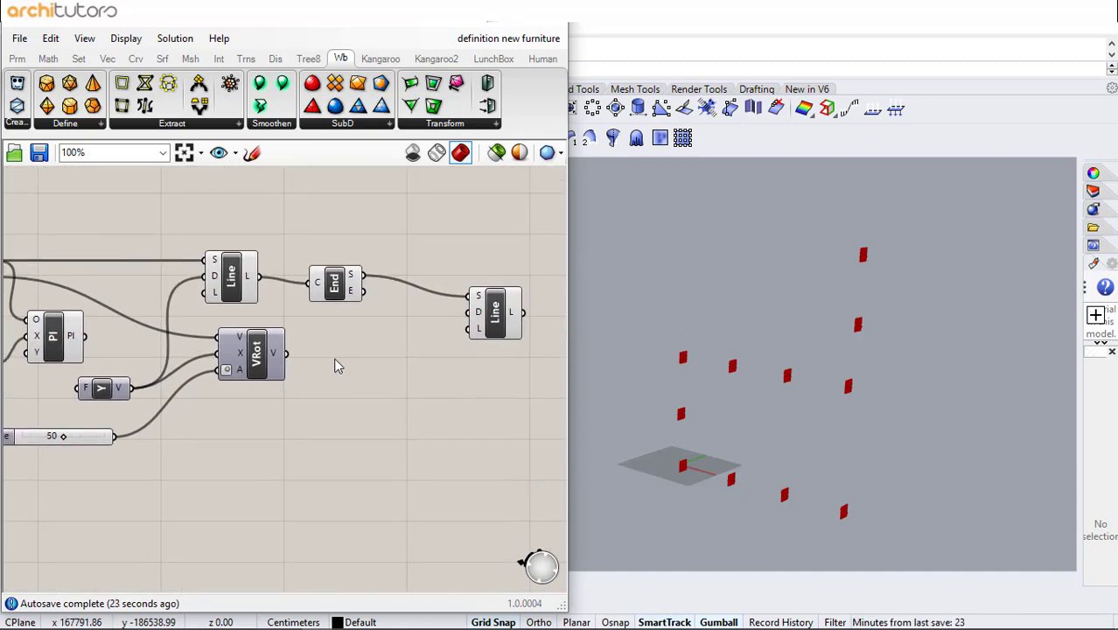
{"action": "right_click_drag", "start_coordinate": [337, 364], "coordinate": [223, 444]}
{"action": "left_click_drag", "start_coordinate": [486, 269], "coordinate": [83, 392]}
{"action": "left_click_drag", "start_coordinate": [398, 418], "coordinate": [446, 323]}
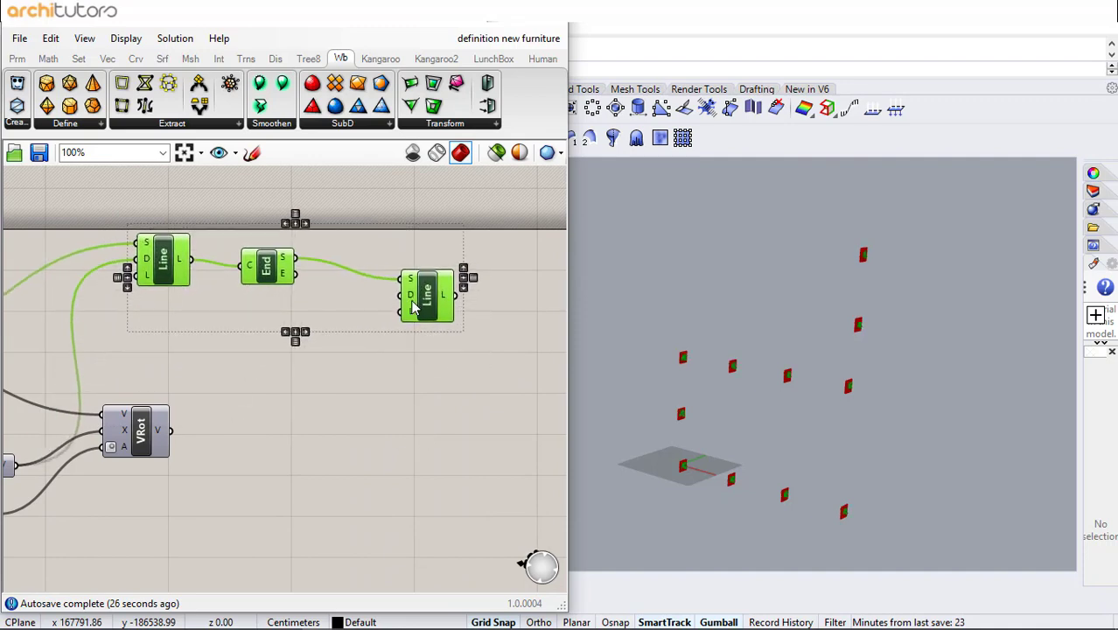
{"action": "left_click", "coordinate": [197, 432]}
- Add two Multiplication components and connect the rotated vector to the first one's A input
{"action": "double_click", "coordinate": [214, 436]}
{"action": "type", "text": "mul"}
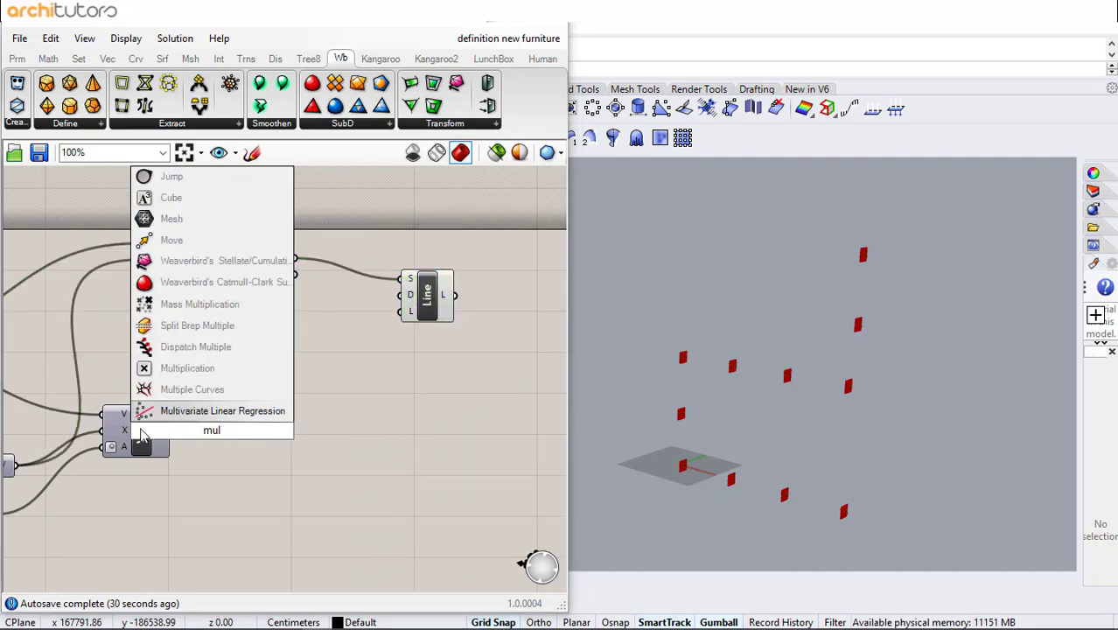
{"action": "left_click", "coordinate": [187, 367]}
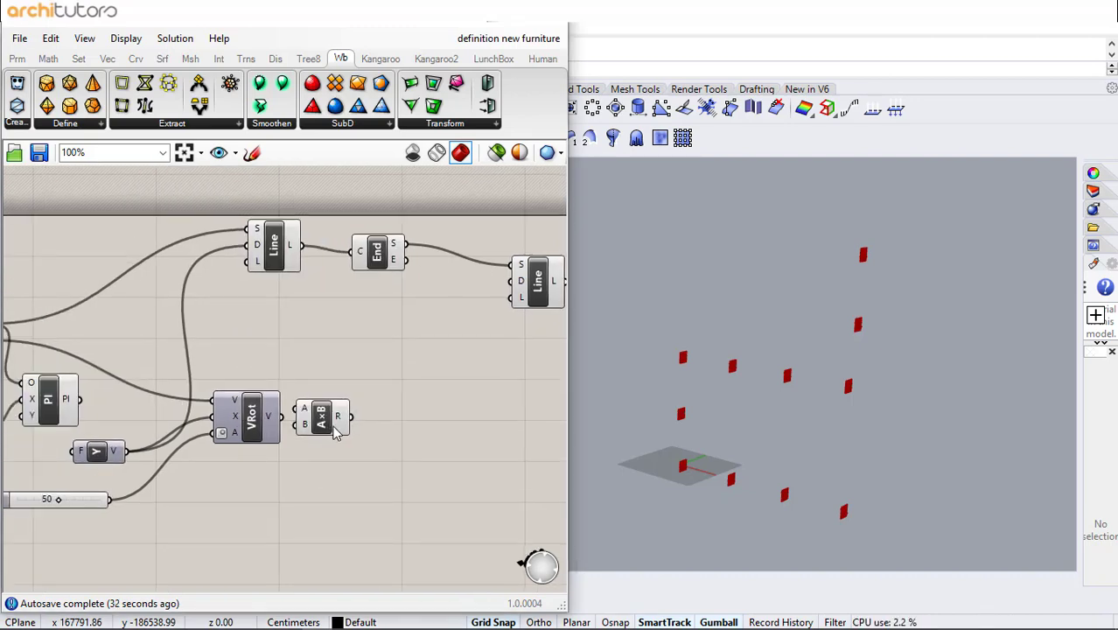
{"action": "left_click_drag", "start_coordinate": [335, 433], "coordinate": [427, 460]}
{"action": "key", "text": "ctrl+c"}
{"action": "key", "text": "ctrl+v"}
{"action": "left_click", "coordinate": [381, 454]}
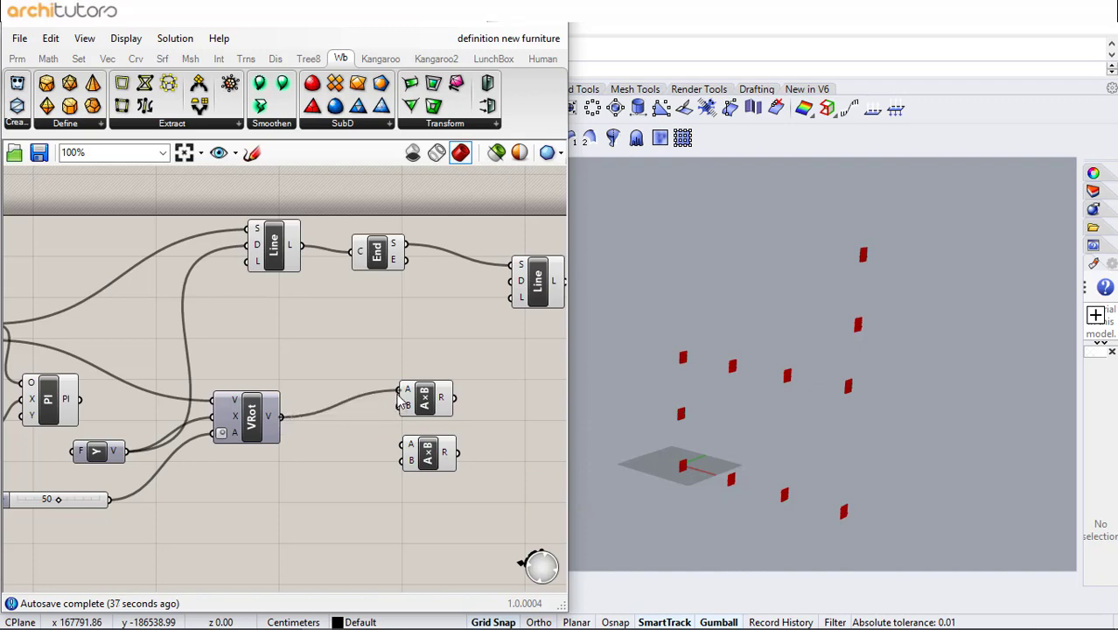
{"action": "left_click_drag", "start_coordinate": [420, 400], "coordinate": [426, 407]}
{"action": "left_click", "coordinate": [352, 424]}
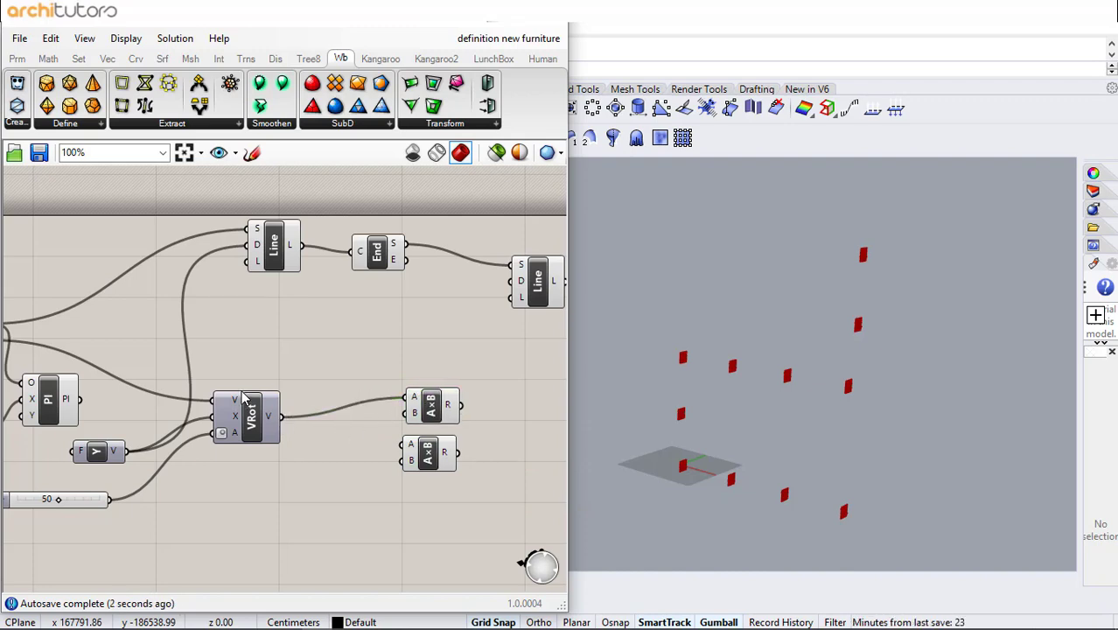
- Connect the Unit Y vector to the second multiplication and a 0.98 slider to the first multiplication's B input
{"action": "left_click_drag", "start_coordinate": [128, 451], "coordinate": [435, 467]}
{"action": "left_click", "coordinate": [307, 444]}
{"action": "double_click", "coordinate": [305, 444]}
{"action": "type", "text": "0.98"}
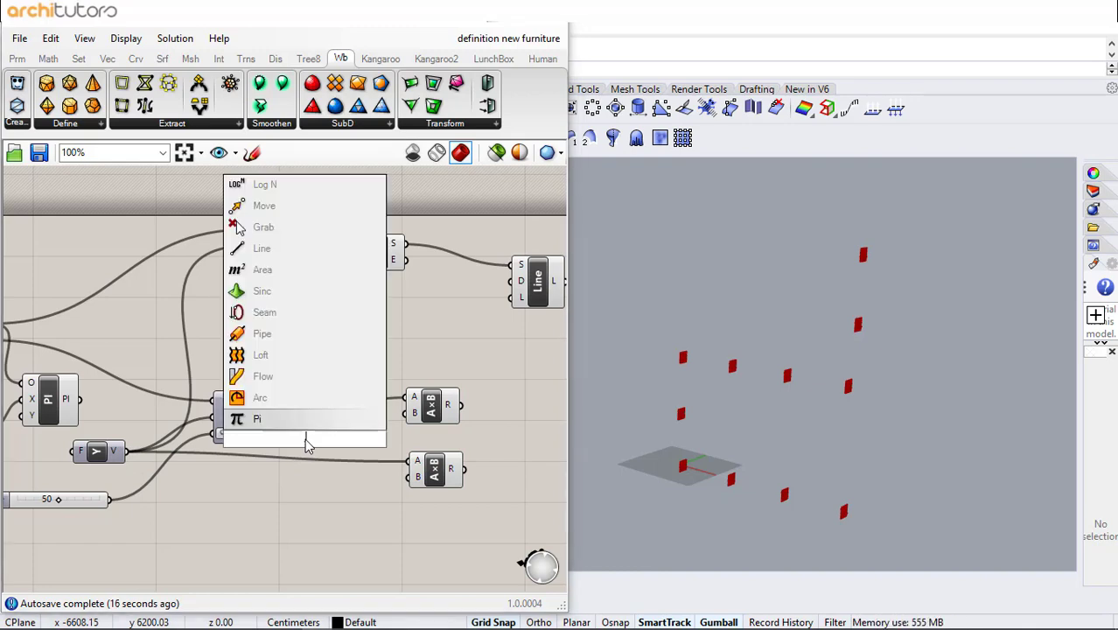
{"action": "key", "text": "Return"}
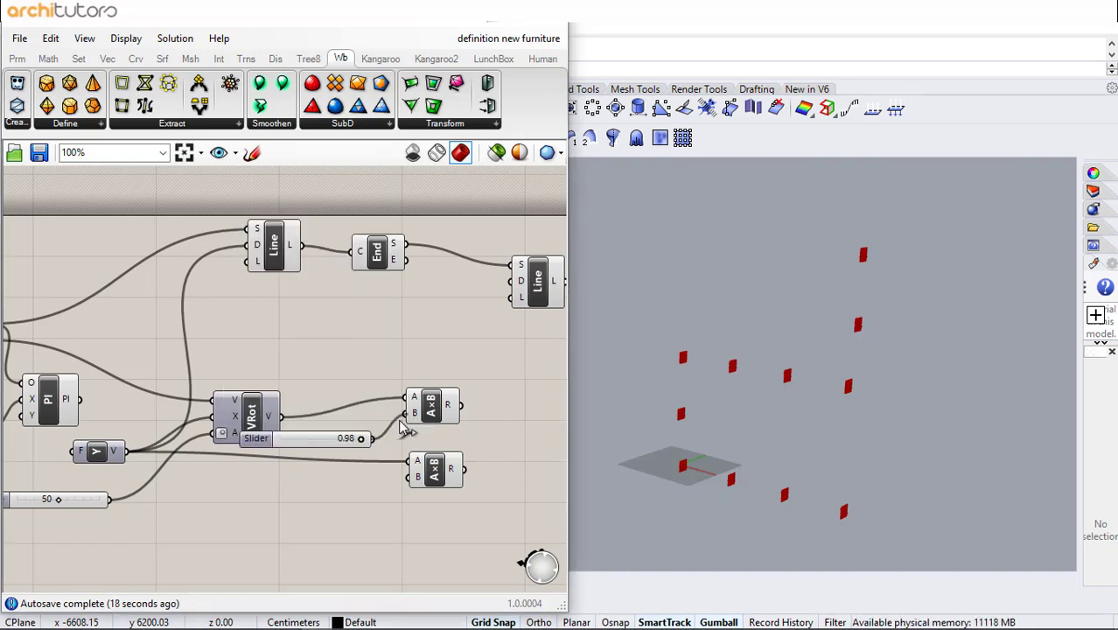
{"action": "left_click_drag", "start_coordinate": [319, 438], "coordinate": [261, 478]}
{"action": "left_click_drag", "start_coordinate": [430, 484], "coordinate": [431, 489]}
- Add a slider set to 1 and connect it to the second multiplication's B input
{"action": "double_click", "coordinate": [268, 517]}
{"action": "type", "text": "1"}
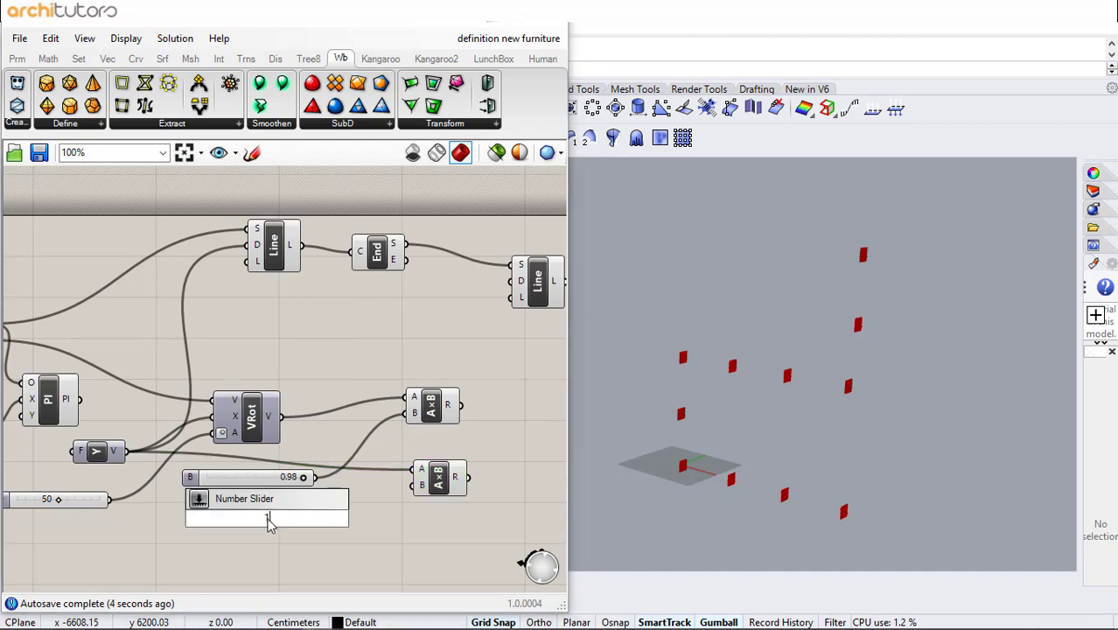
{"action": "key", "text": "Return"}
{"action": "right_click_drag", "start_coordinate": [440, 491], "coordinate": [257, 481]}
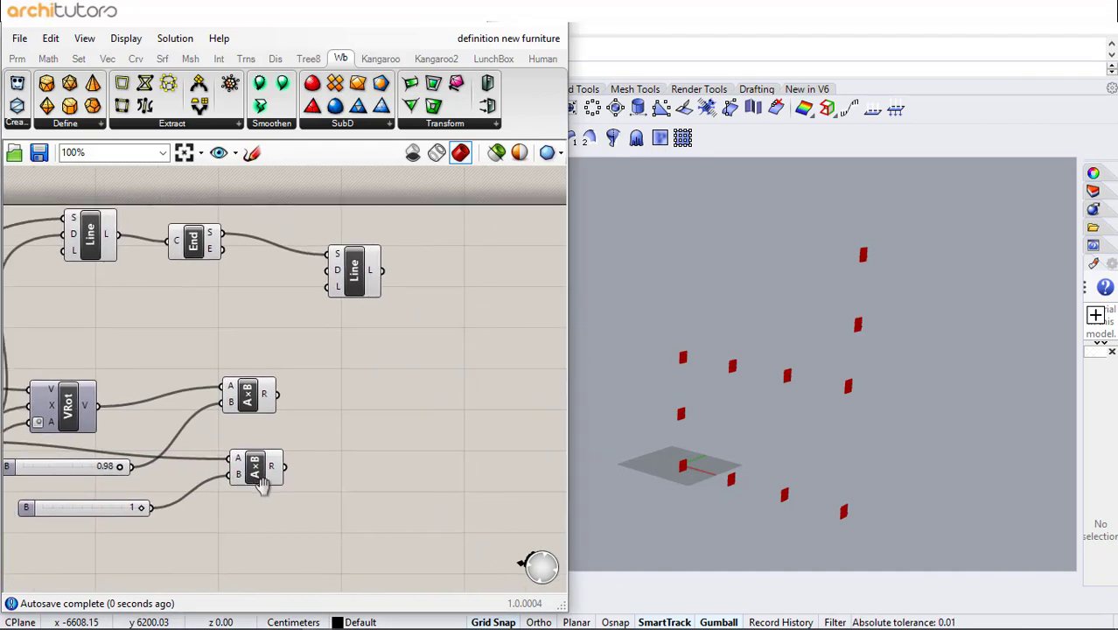
- Add an Addition component combining the results of both multiplications
{"action": "double_click", "coordinate": [323, 422]}
{"action": "type", "text": "add"}
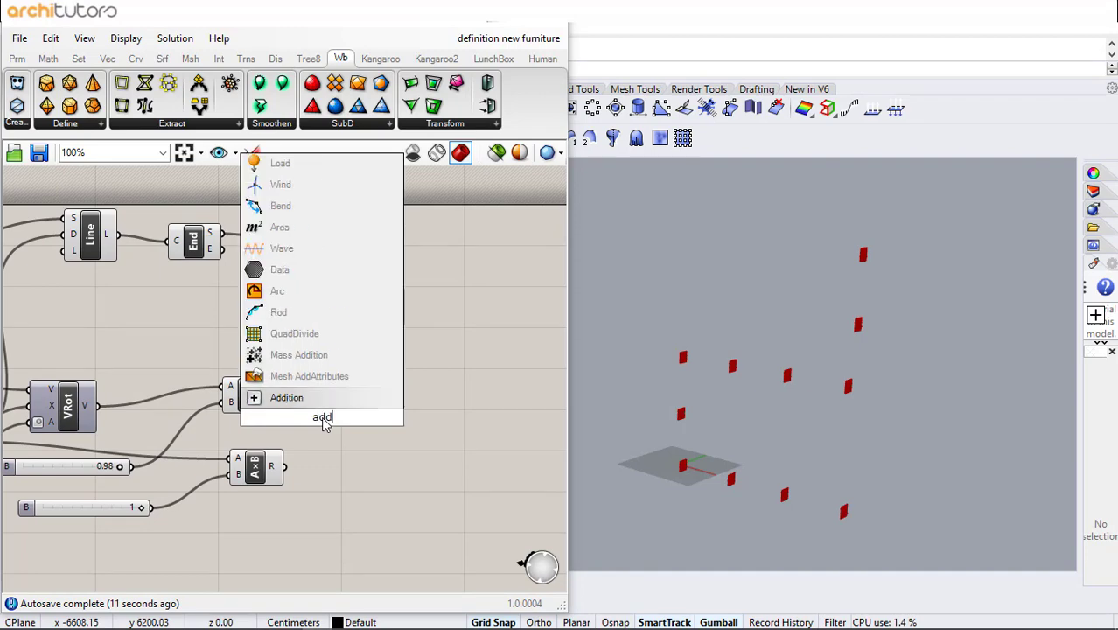
{"action": "key", "text": "Return"}
{"action": "left_click_drag", "start_coordinate": [325, 420], "coordinate": [356, 425]}
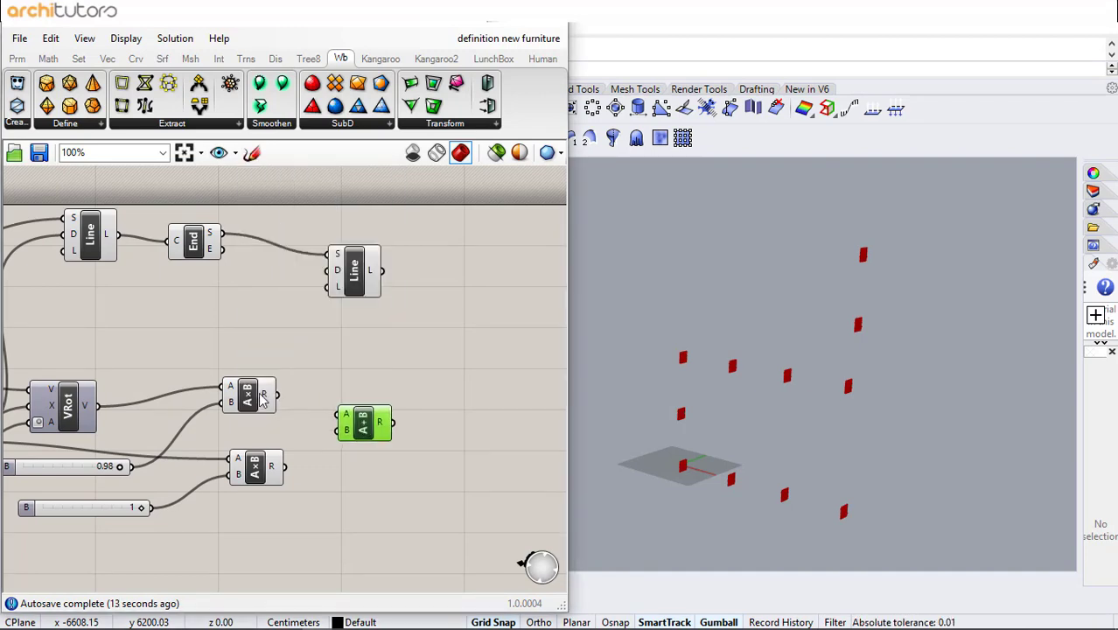
{"action": "left_click_drag", "start_coordinate": [284, 390], "coordinate": [321, 412]}
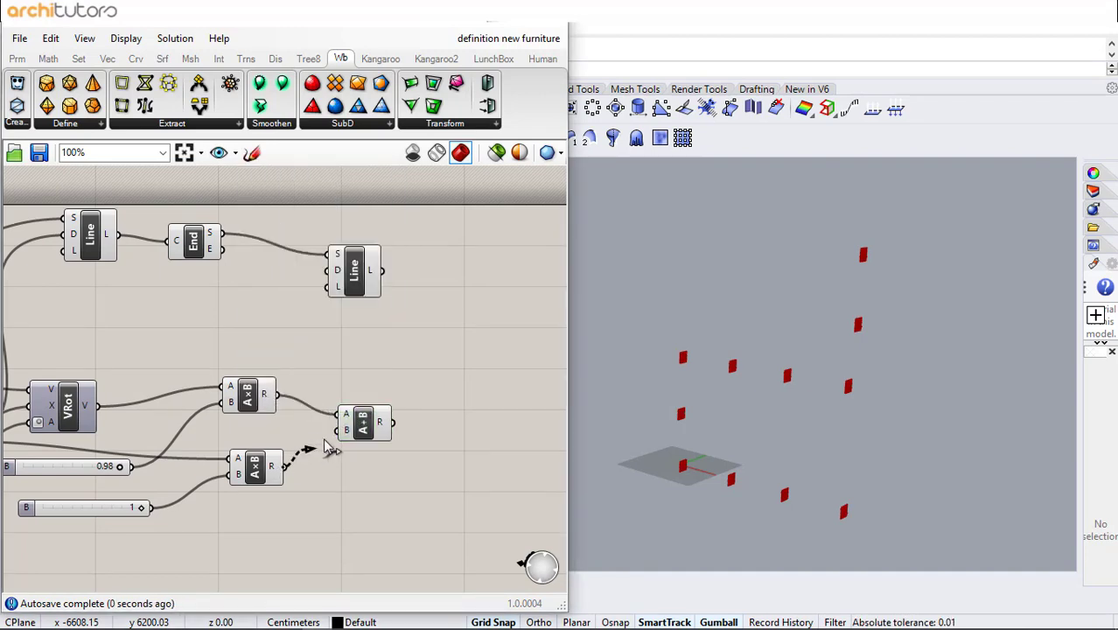
- Connect the addition result to the second line's direction input
{"action": "left_click_drag", "start_coordinate": [364, 292], "coordinate": [469, 294]}
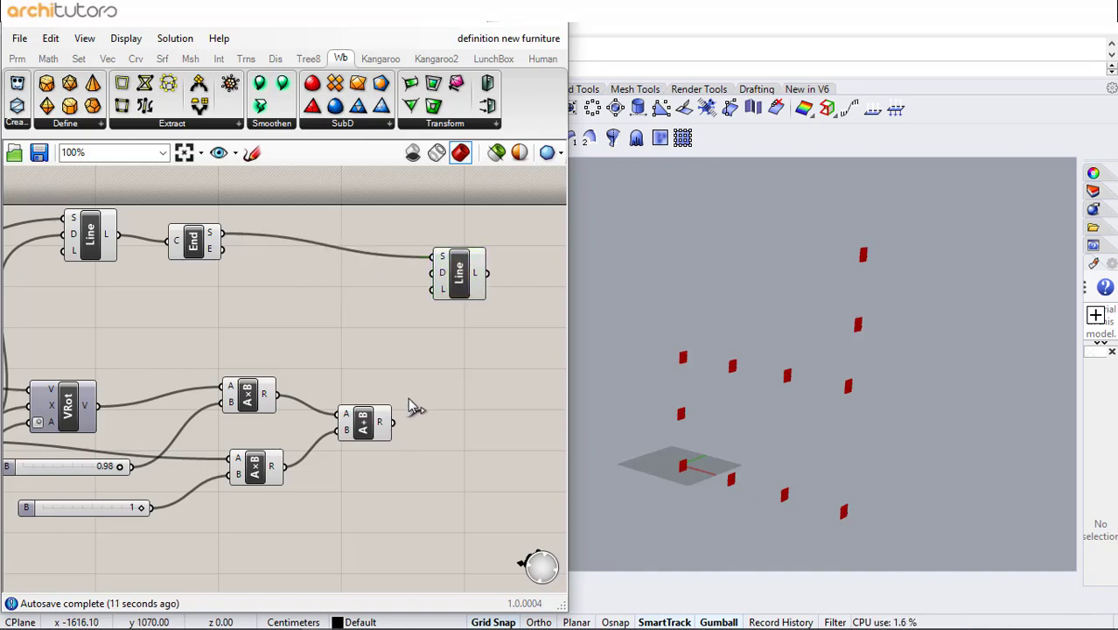
{"action": "left_click_drag", "start_coordinate": [392, 423], "coordinate": [450, 316]}
{"action": "left_click", "coordinate": [457, 353]}
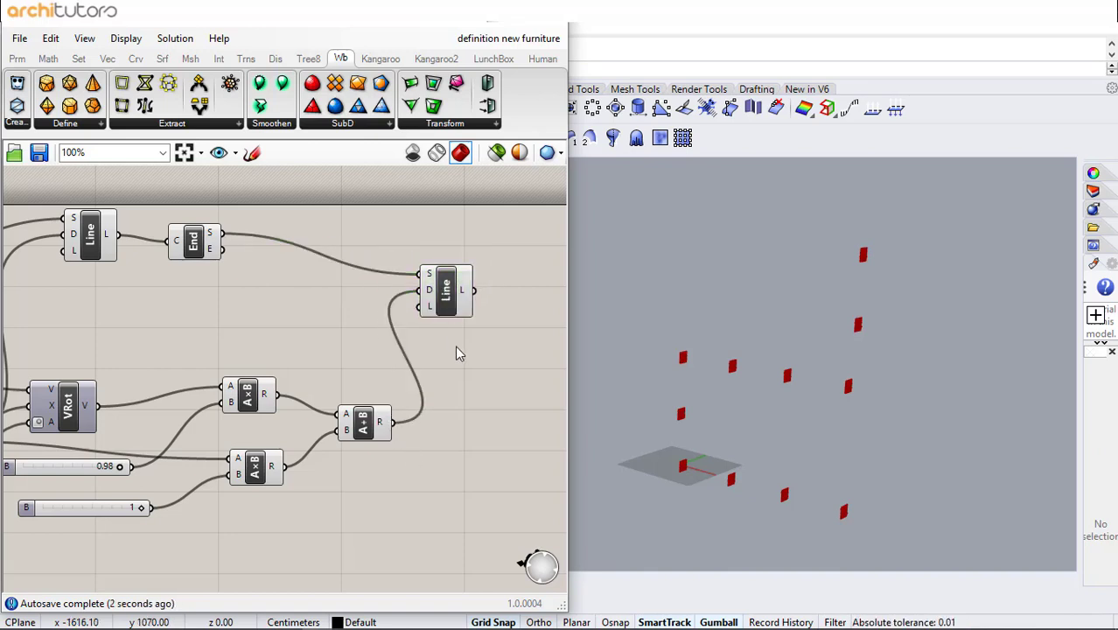
- Examine the complete definition from the Divide component through the new line components
{"action": "scroll", "coordinate": [458, 347], "scroll_direction": "down", "scroll_amount": 2}
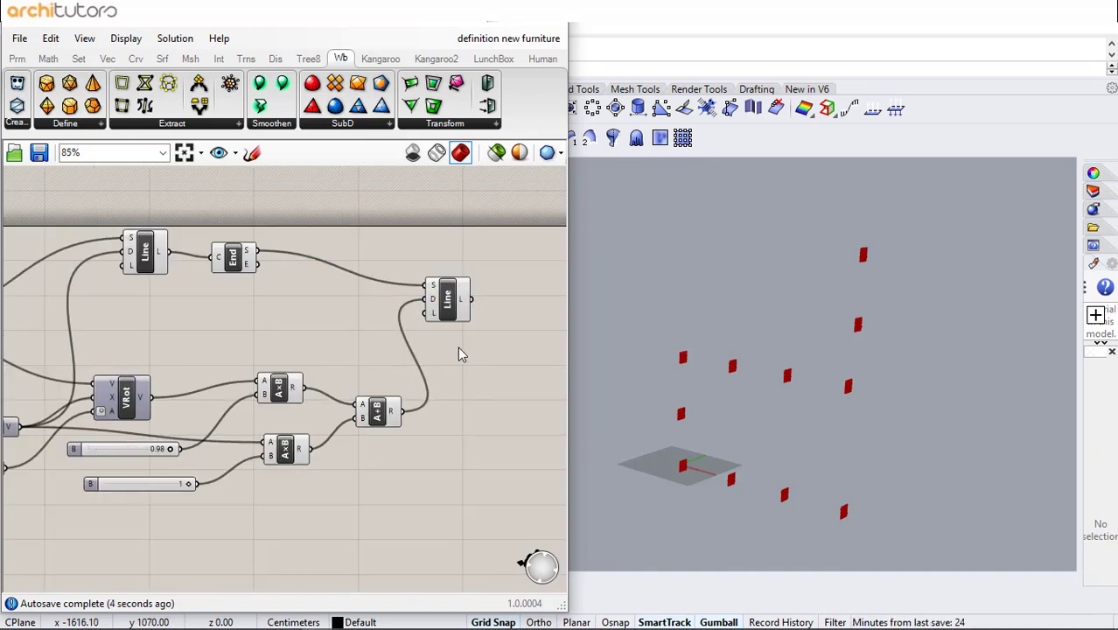
{"action": "scroll", "coordinate": [377, 357], "scroll_direction": "down", "scroll_amount": 4}
{"action": "scroll", "coordinate": [108, 323], "scroll_direction": "up", "scroll_amount": 3}
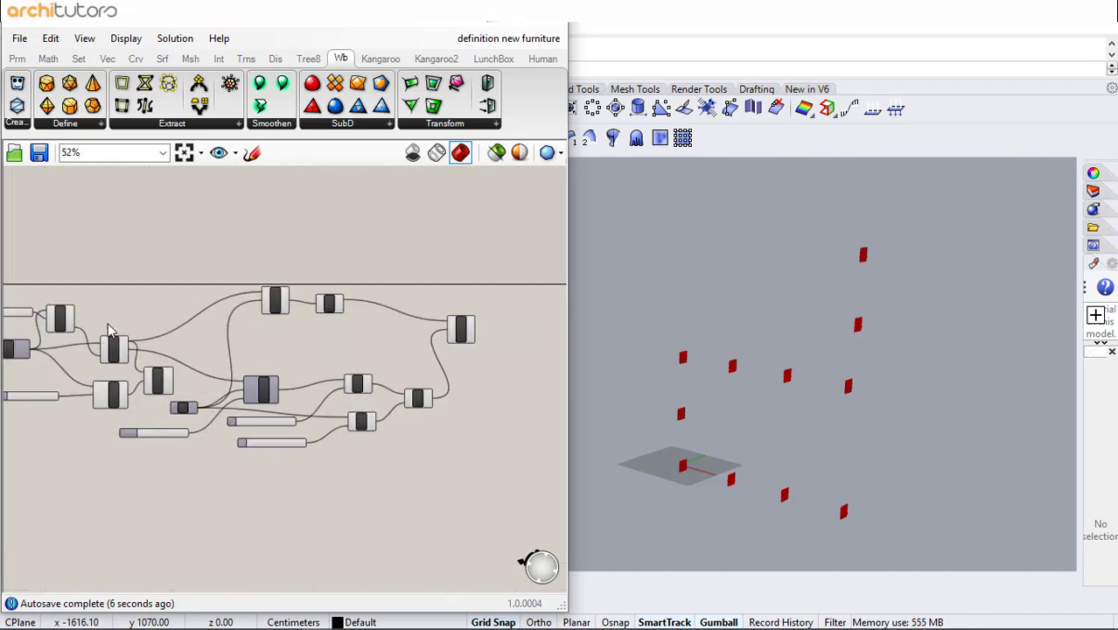
{"action": "right_click_drag", "start_coordinate": [119, 329], "coordinate": [149, 335]}
{"action": "scroll", "coordinate": [161, 349], "scroll_direction": "up", "scroll_amount": 2}
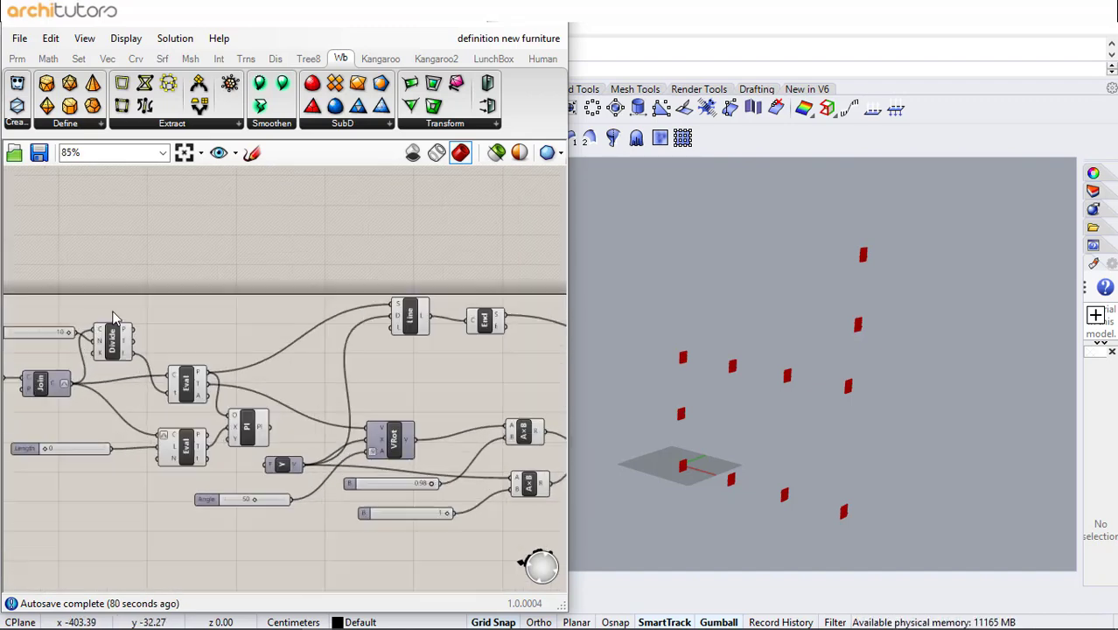
{"action": "left_click_drag", "start_coordinate": [135, 329], "coordinate": [169, 296]}
{"action": "left_click", "coordinate": [265, 260]}
{"action": "right_click_drag", "start_coordinate": [268, 260], "coordinate": [145, 352]}
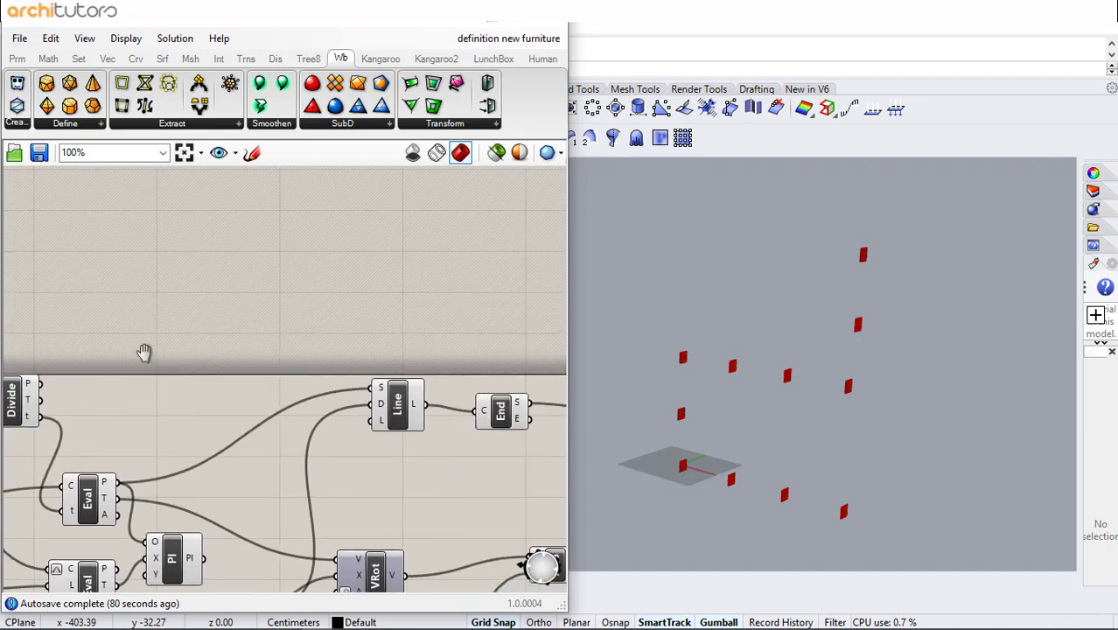
{"action": "scroll", "coordinate": [199, 263], "scroll_direction": "down", "scroll_amount": 3}
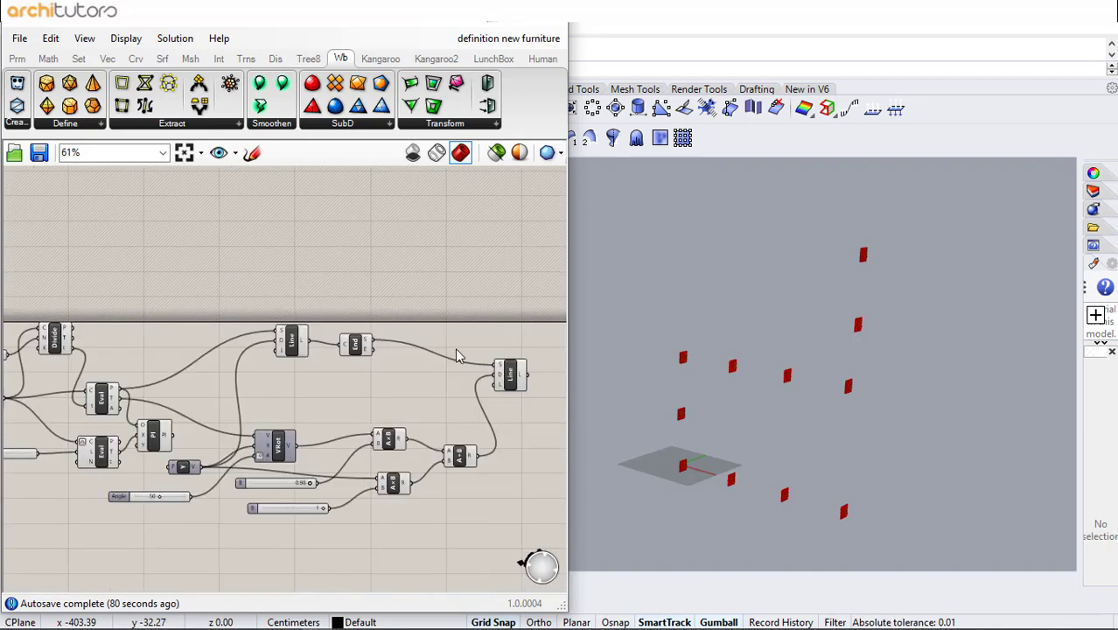
{"action": "left_click_drag", "start_coordinate": [455, 347], "coordinate": [299, 369]}
{"action": "left_click", "coordinate": [187, 294]}
{"action": "scroll", "coordinate": [210, 317], "scroll_direction": "up", "scroll_amount": 3}
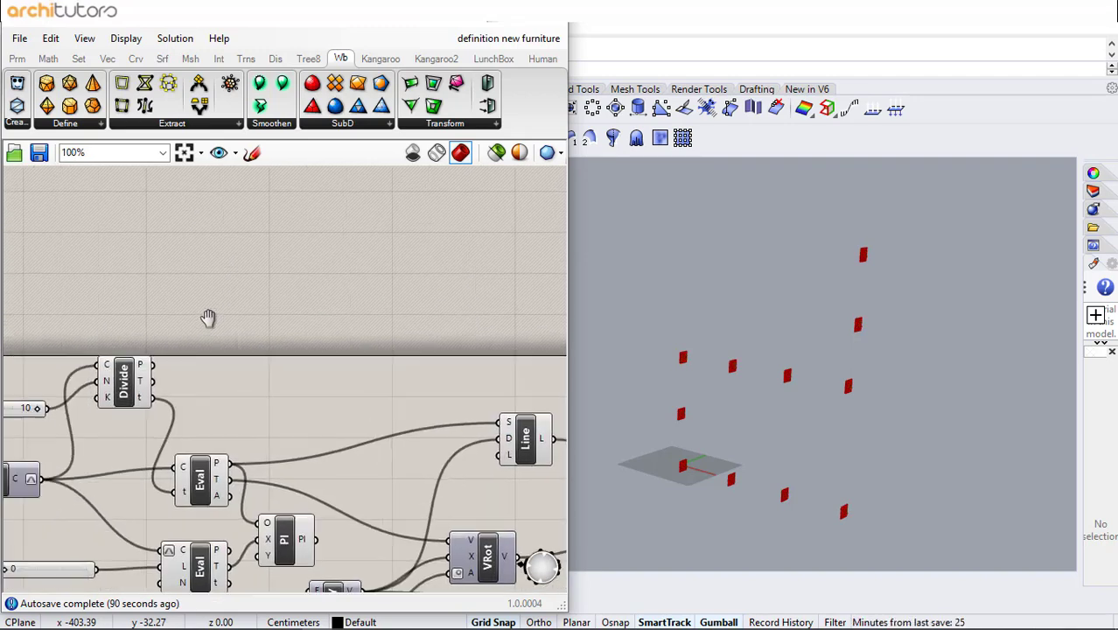
- Add a Remap Numbers component above the definition
{"action": "double_click", "coordinate": [335, 333]}
{"action": "type", "text": "remap"}
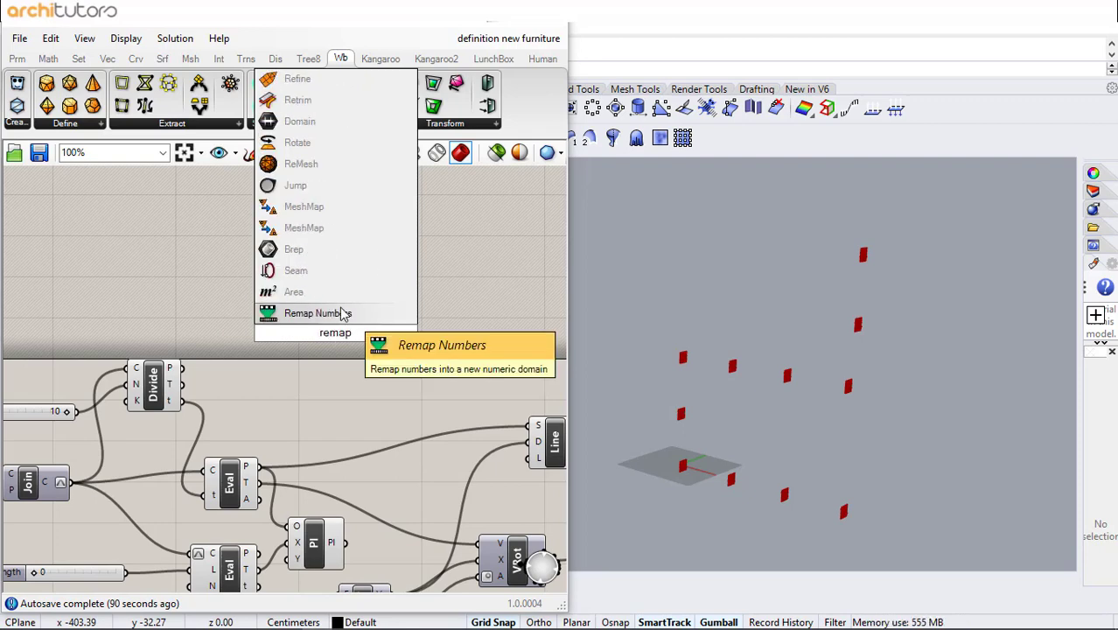
{"action": "left_click", "coordinate": [343, 313]}
{"action": "left_click_drag", "start_coordinate": [329, 333], "coordinate": [394, 323]}
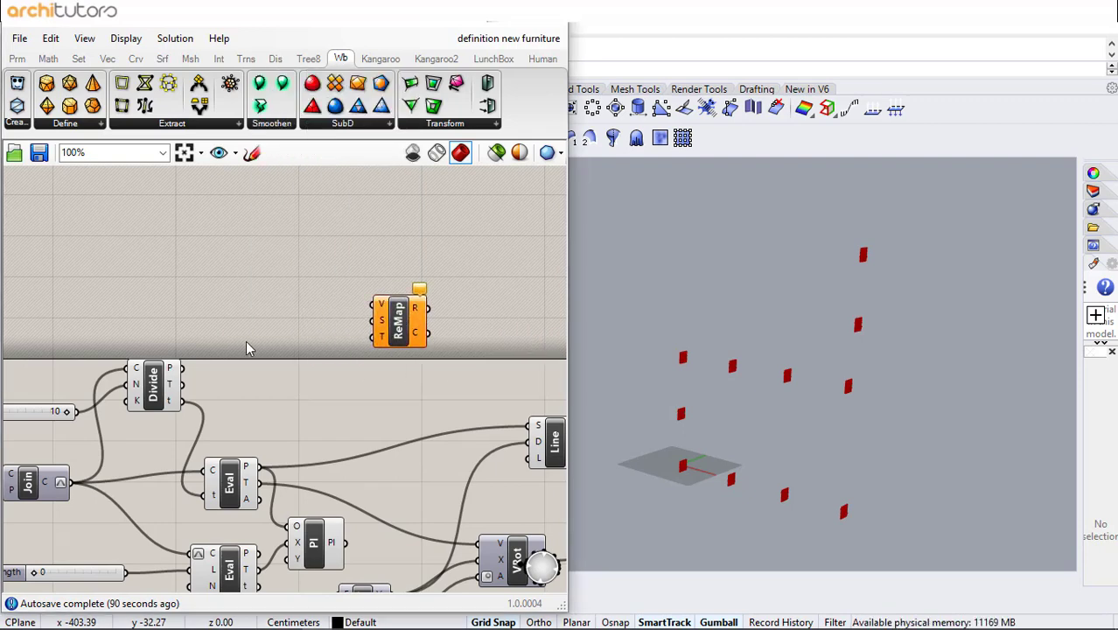
- Add a Graph Mapper component to the left of the Remap component
{"action": "scroll", "coordinate": [249, 340], "scroll_direction": "up", "scroll_amount": 1}
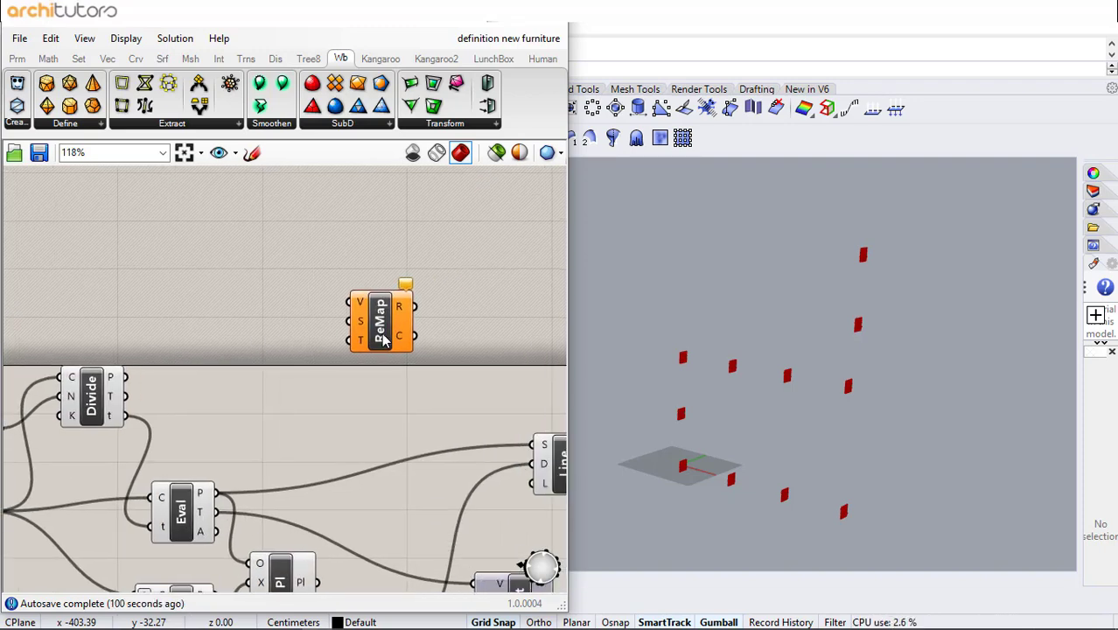
{"action": "left_click_drag", "start_coordinate": [385, 339], "coordinate": [433, 336]}
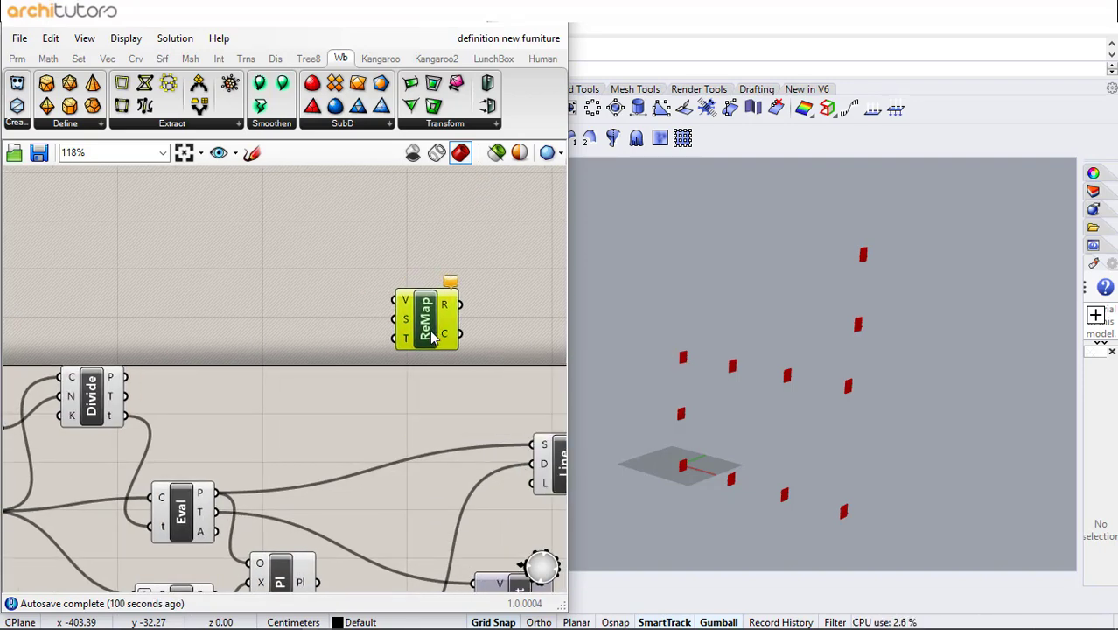
{"action": "double_click", "coordinate": [192, 320]}
{"action": "type", "text": "gar"}
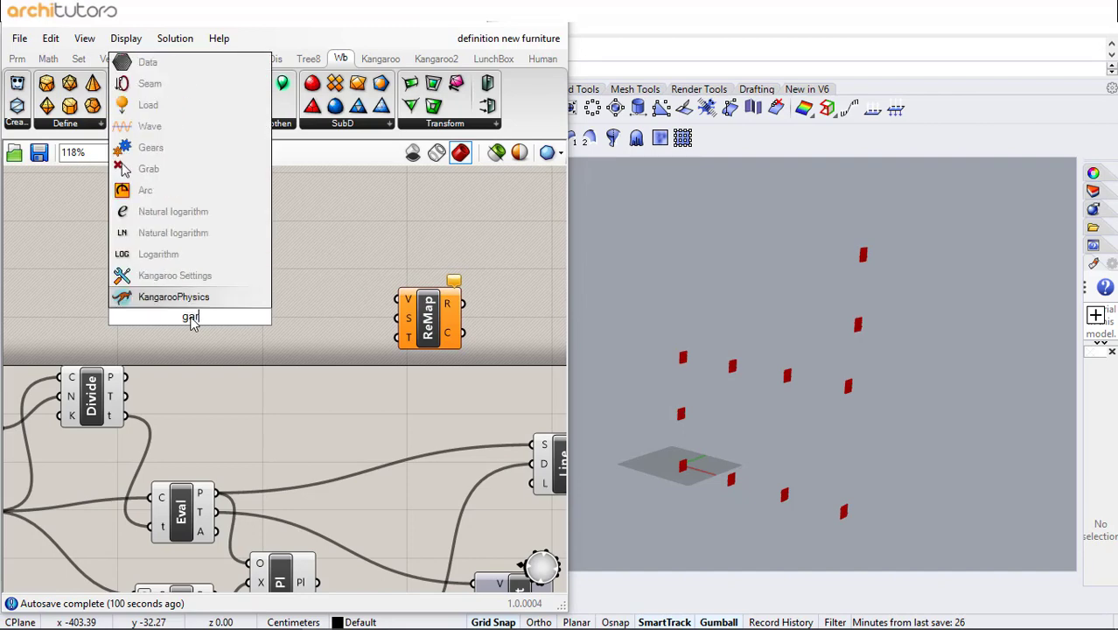
{"action": "key", "text": "BackSpace"}
{"action": "key", "text": "BackSpace"}
{"action": "type", "text": "ra"}
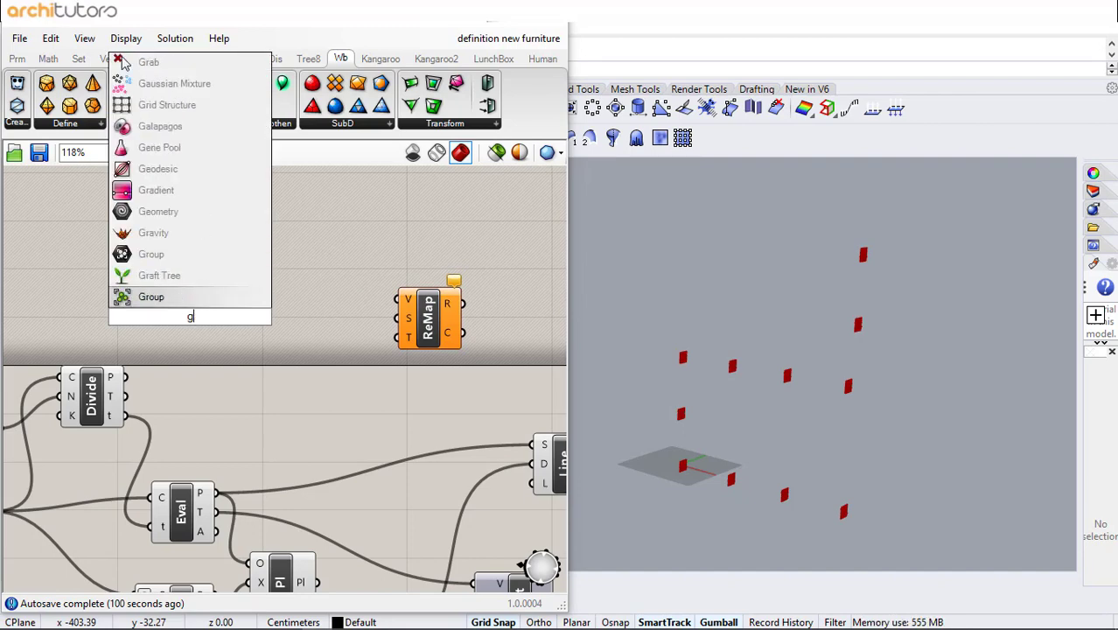
{"action": "left_click", "coordinate": [241, 211]}
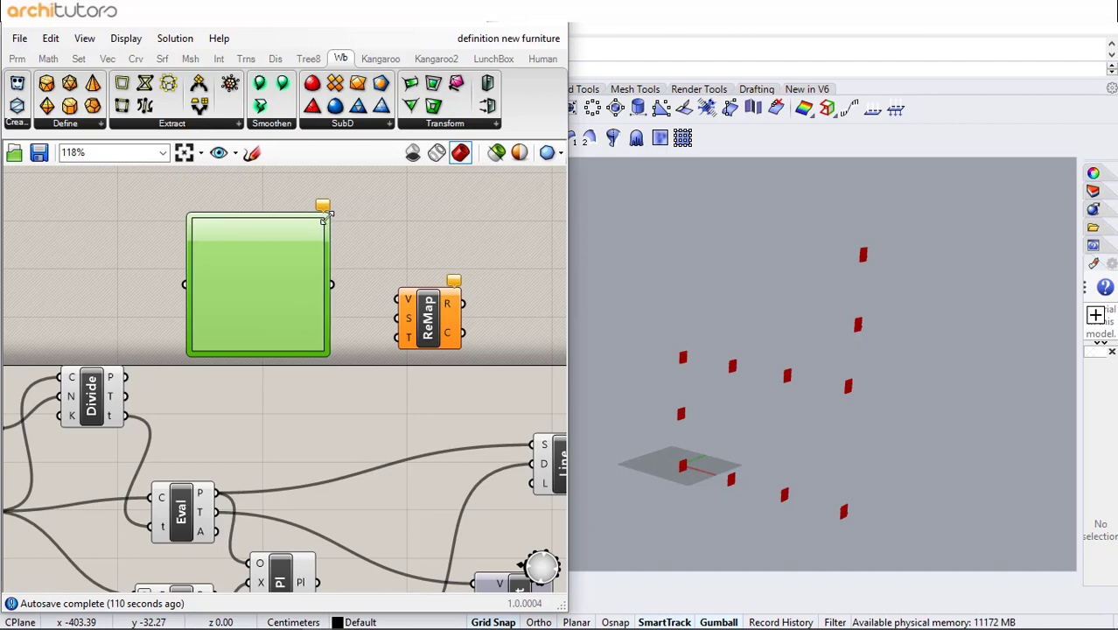
{"action": "left_click_drag", "start_coordinate": [325, 216], "coordinate": [282, 261]}
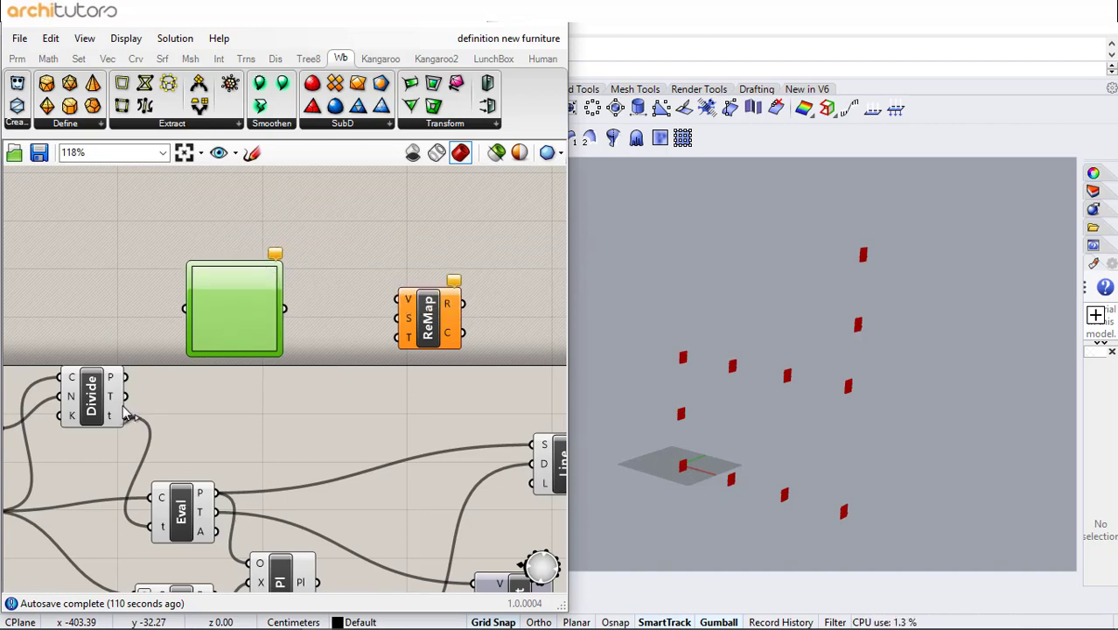
- Connect the Divide parameters into the Graph Mapper and its output to Remap's value input
{"action": "left_click_drag", "start_coordinate": [193, 313], "coordinate": [187, 309]}
{"action": "left_click_drag", "start_coordinate": [391, 303], "coordinate": [399, 301]}
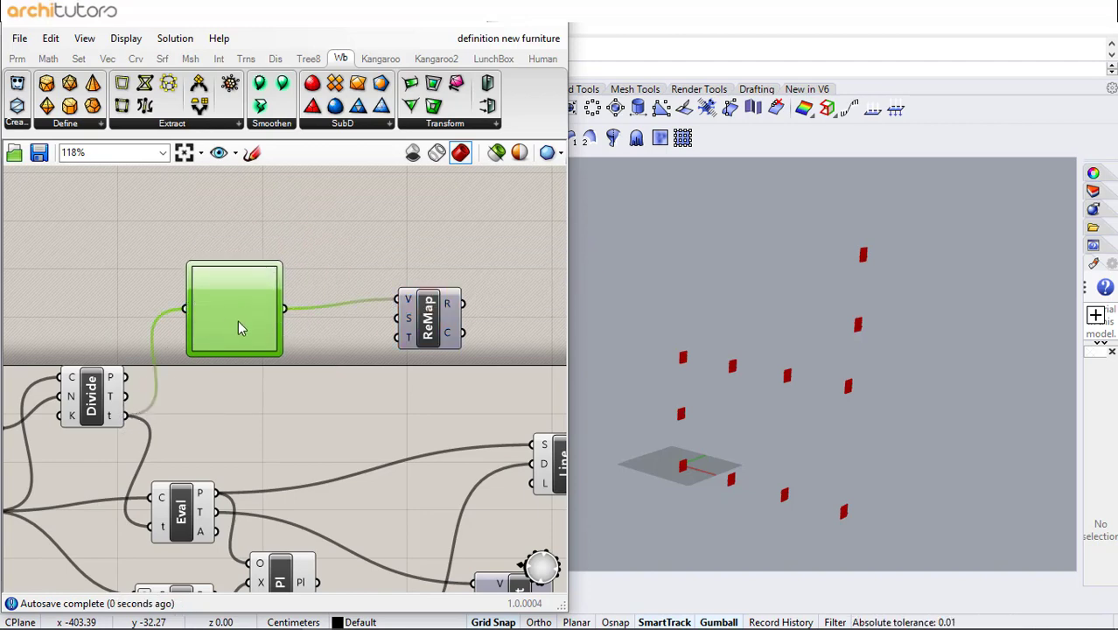
{"action": "left_click_drag", "start_coordinate": [238, 320], "coordinate": [219, 311]}
- Add a Bounds component taking the Graph Mapper output and feeding Remap's source domain
{"action": "double_click", "coordinate": [305, 338]}
{"action": "type", "text": "Box"}
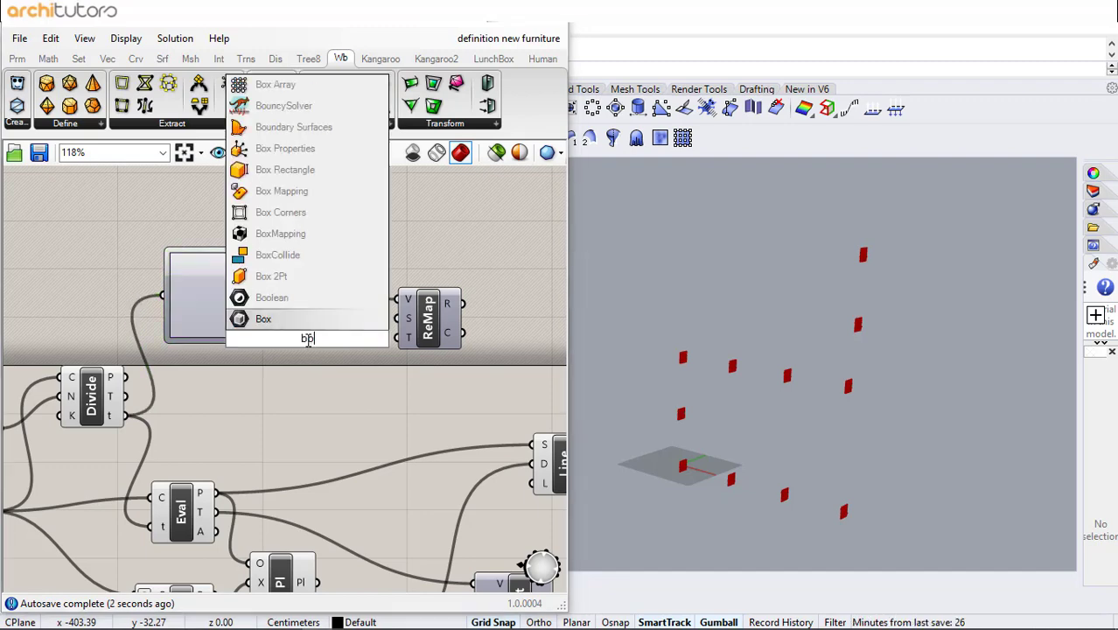
{"action": "key", "text": "BackSpace"}
{"action": "type", "text": "u"}
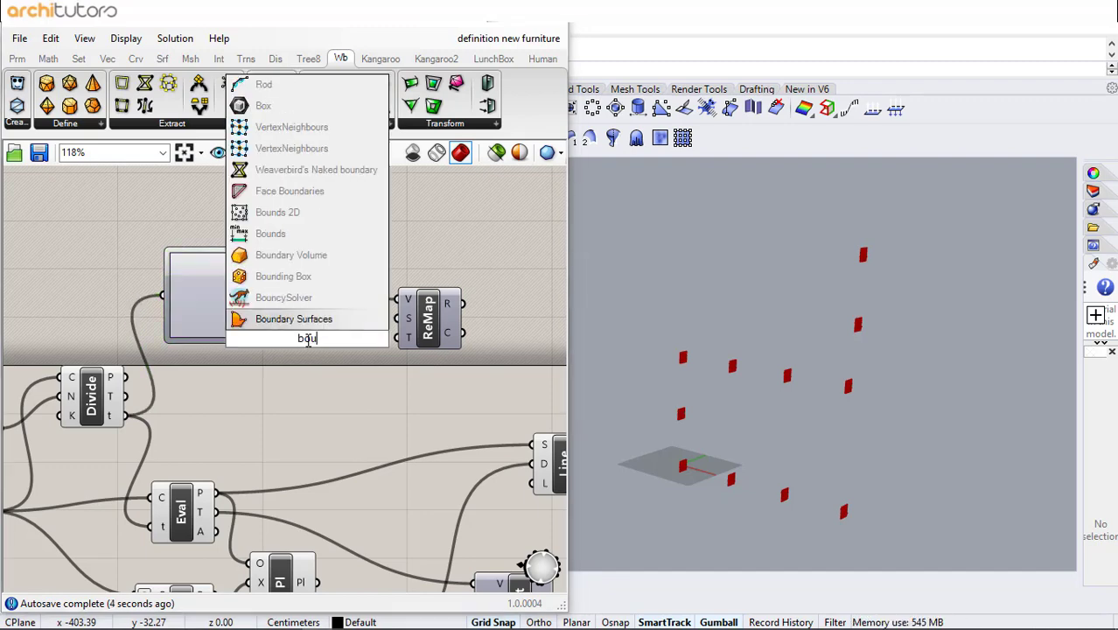
{"action": "left_click", "coordinate": [293, 235]}
{"action": "left_click_drag", "start_coordinate": [262, 295], "coordinate": [463, 337]}
{"action": "left_click", "coordinate": [394, 386]}
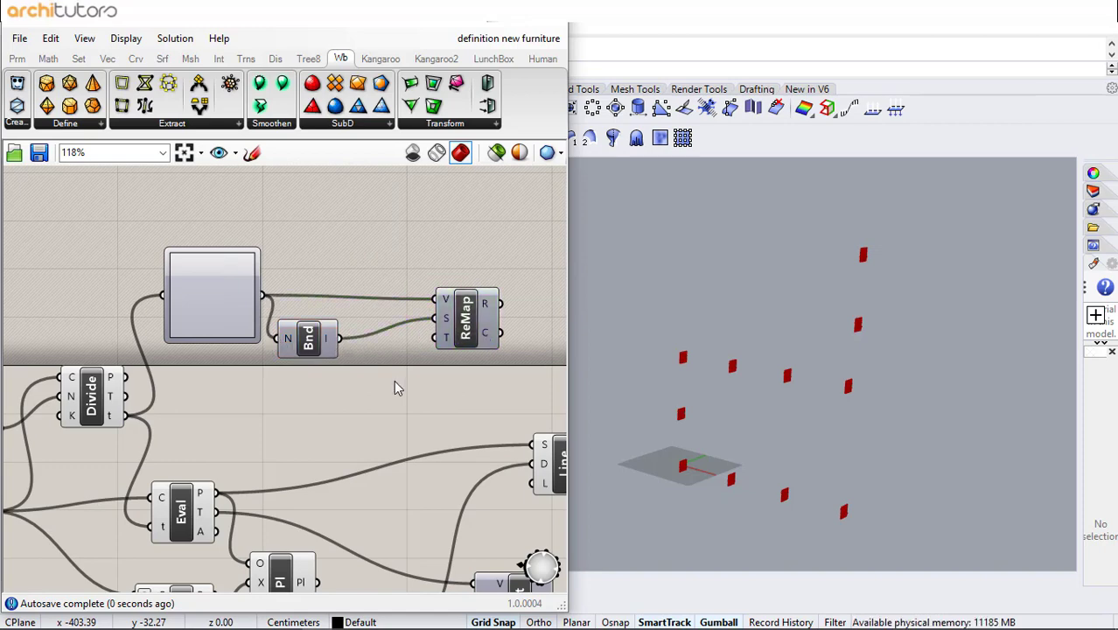
- Add a Construct Domain component and connect it to Remap's target domain
{"action": "double_click", "coordinate": [323, 392]}
{"action": "type", "text": "domai"}
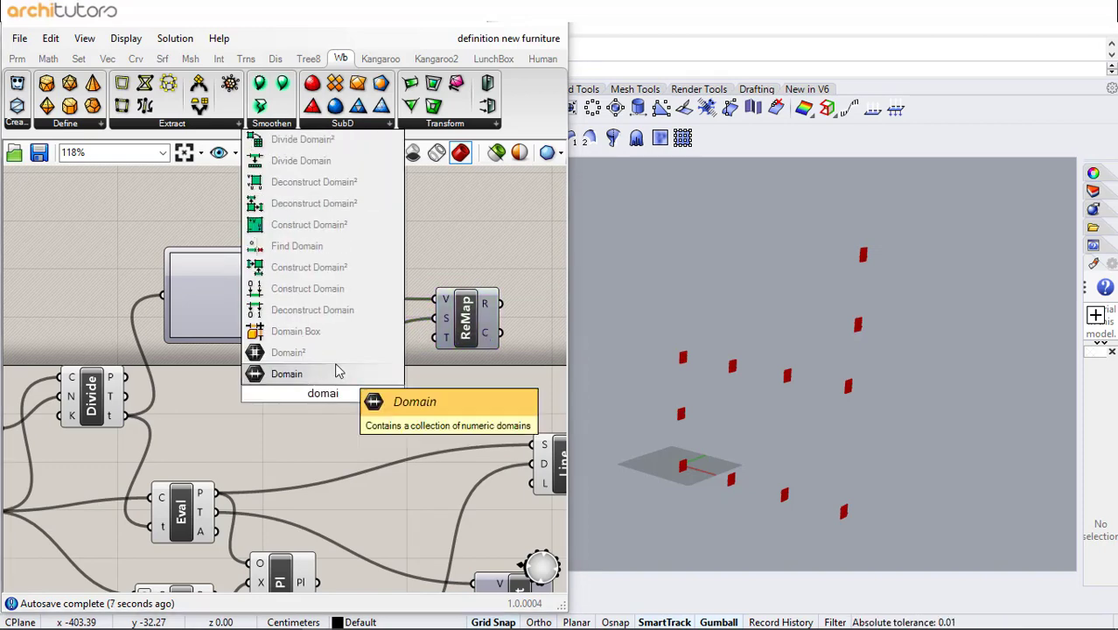
{"action": "left_click", "coordinate": [347, 287]}
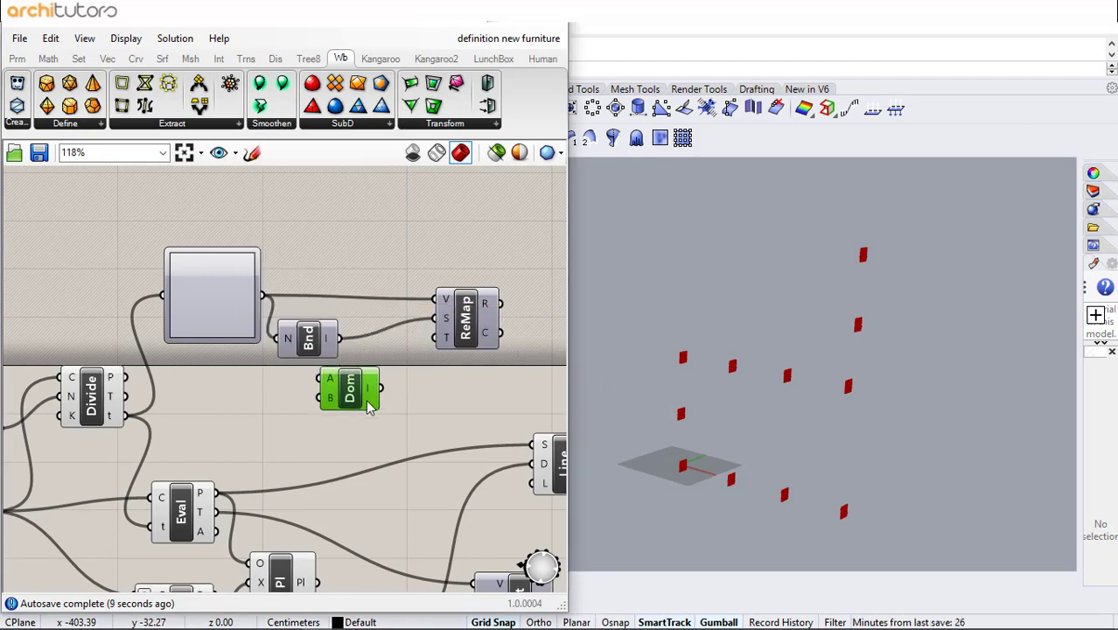
{"action": "left_click_drag", "start_coordinate": [348, 399], "coordinate": [342, 403]}
{"action": "left_click", "coordinate": [260, 412]}
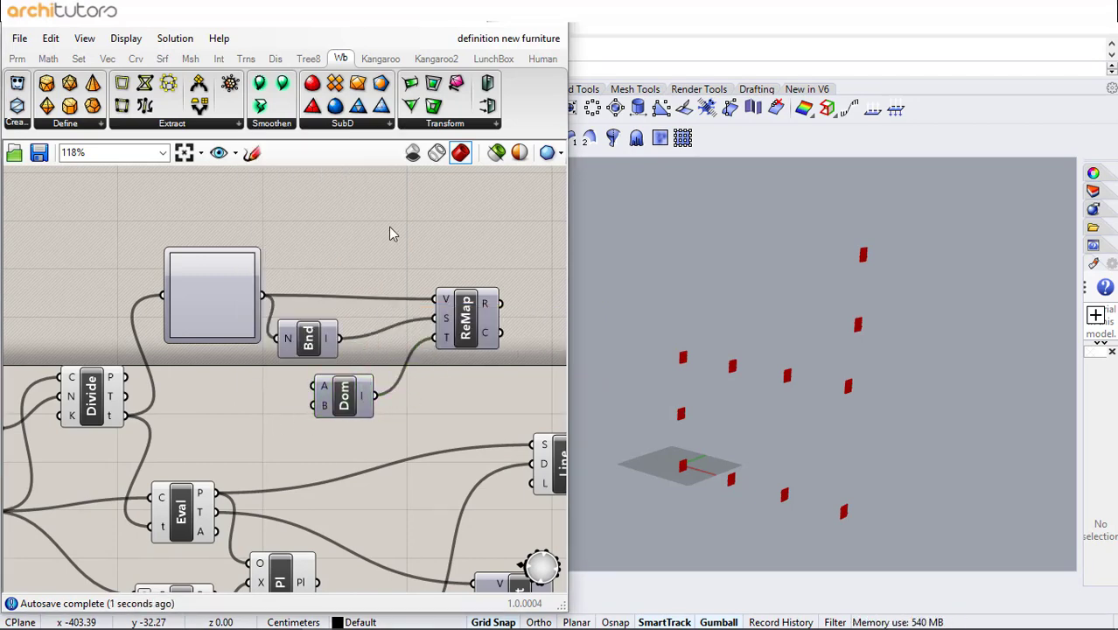
- Reposition the new components and add a slider set to 350 for the domain start
{"action": "left_click_drag", "start_coordinate": [416, 194], "coordinate": [232, 409]}
{"action": "left_click_drag", "start_coordinate": [477, 227], "coordinate": [168, 462]}
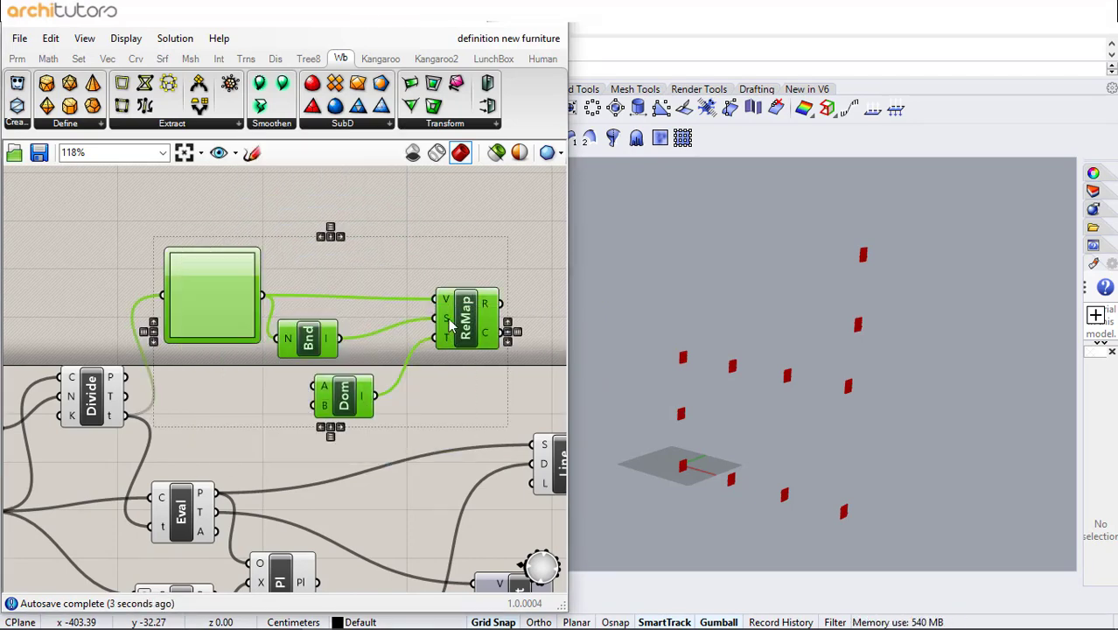
{"action": "left_click_drag", "start_coordinate": [460, 336], "coordinate": [562, 275]}
{"action": "double_click", "coordinate": [292, 320]}
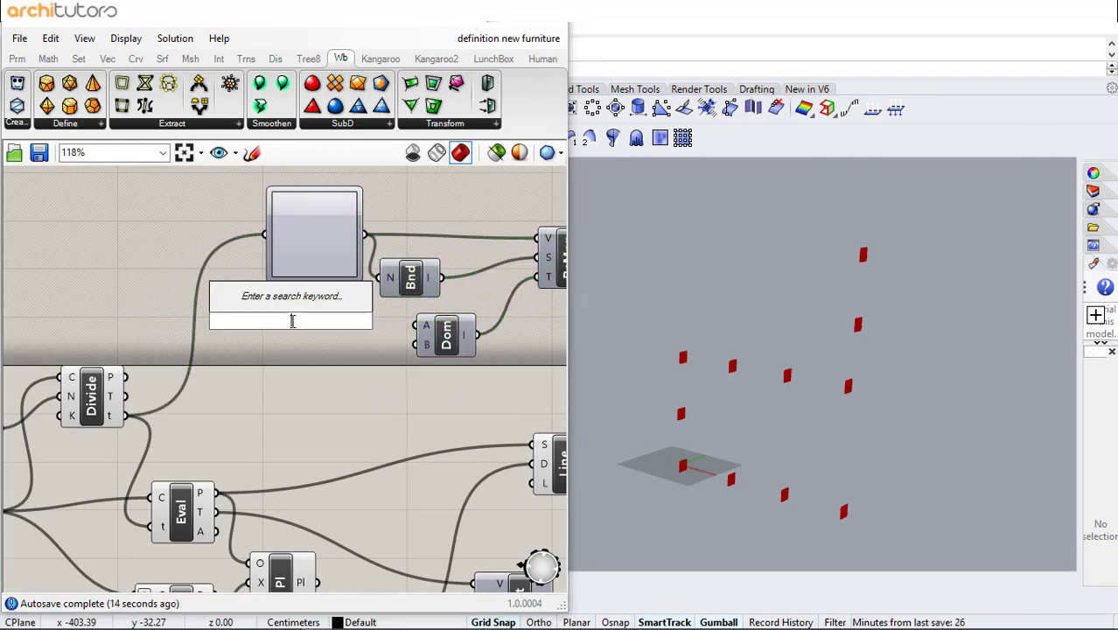
{"action": "type", "text": "350"}
{"action": "key", "text": "Return"}
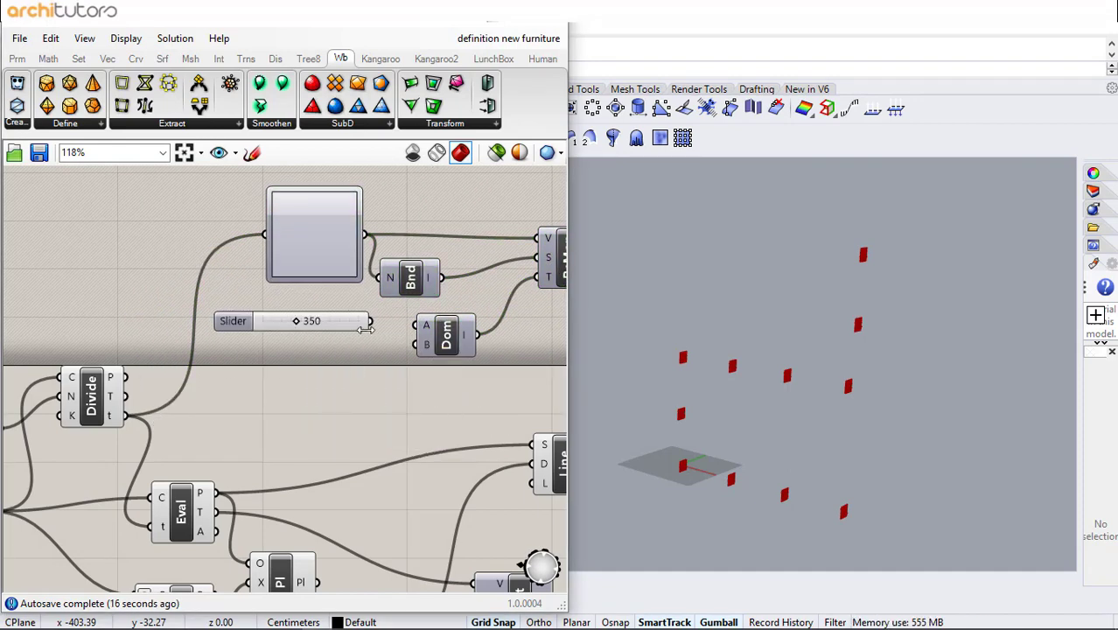
{"action": "left_click_drag", "start_coordinate": [393, 332], "coordinate": [426, 325]}
- Add a slider set to 800 and connect it to the domain end
{"action": "double_click", "coordinate": [294, 368]}
{"action": "type", "text": "3"}
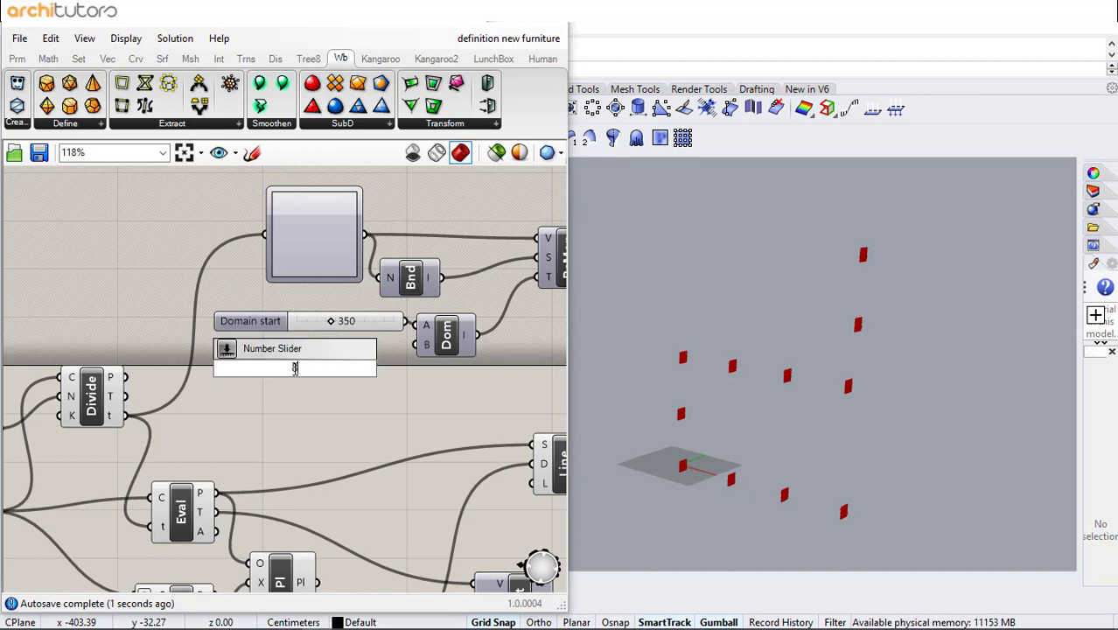
{"action": "type", "text": "00"}
{"action": "key", "text": "Return"}
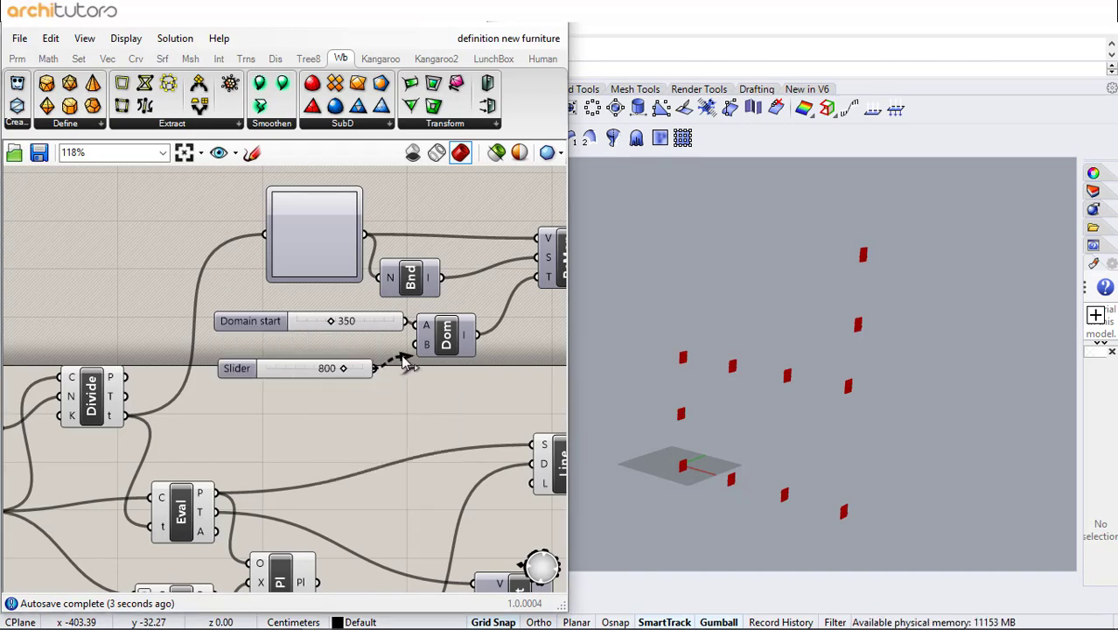
{"action": "left_click_drag", "start_coordinate": [403, 356], "coordinate": [415, 345]}
- Connect the remapped values to the second line's length input
{"action": "scroll", "coordinate": [360, 379], "scroll_direction": "down", "scroll_amount": 3}
{"action": "right_click_drag", "start_coordinate": [356, 376], "coordinate": [254, 363]}
{"action": "scroll", "coordinate": [252, 356], "scroll_direction": "up", "scroll_amount": 2}
{"action": "left_click_drag", "start_coordinate": [223, 324], "coordinate": [180, 385]}
{"action": "left_click", "coordinate": [311, 380]}
{"action": "right_click_drag", "start_coordinate": [383, 364], "coordinate": [153, 324]}
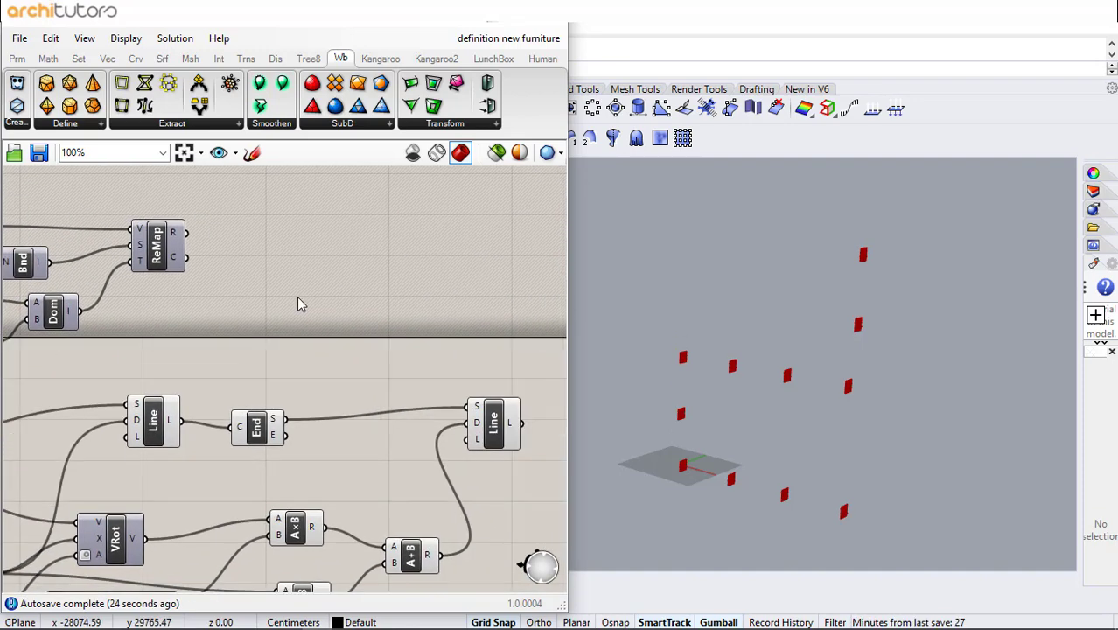
{"action": "left_click_drag", "start_coordinate": [185, 232], "coordinate": [470, 438]}
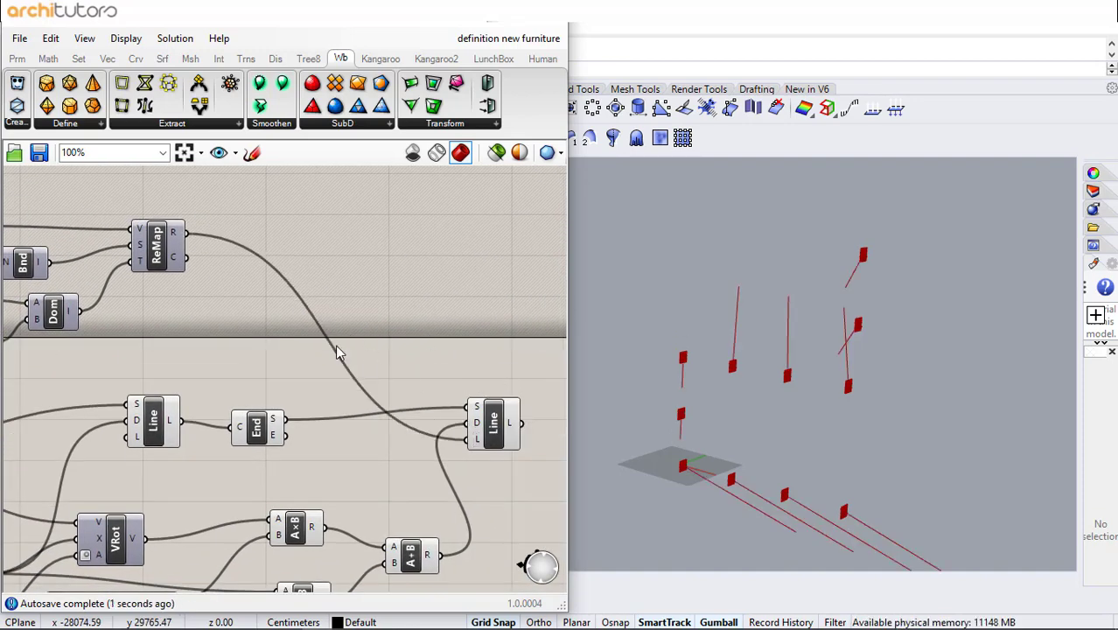
- Insert an Amplitude component on the wire between the addition and the second line
{"action": "left_click_drag", "start_coordinate": [151, 272], "coordinate": [247, 310]}
{"action": "left_click", "coordinate": [372, 378]}
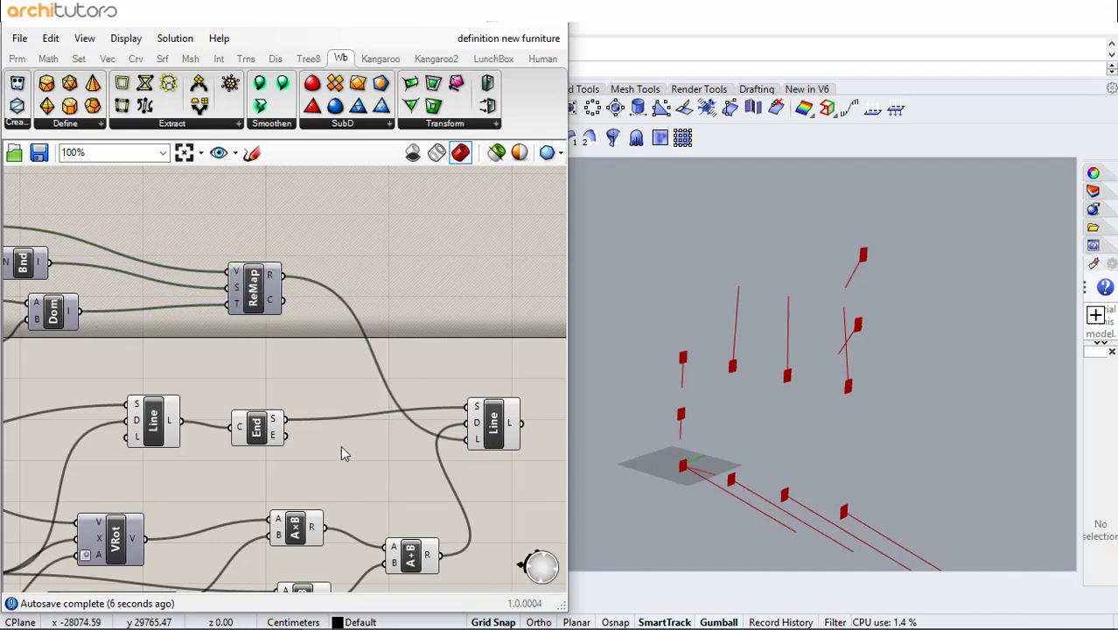
{"action": "right_click_drag", "start_coordinate": [343, 453], "coordinate": [225, 421]}
{"action": "right_click_drag", "start_coordinate": [435, 412], "coordinate": [379, 415]}
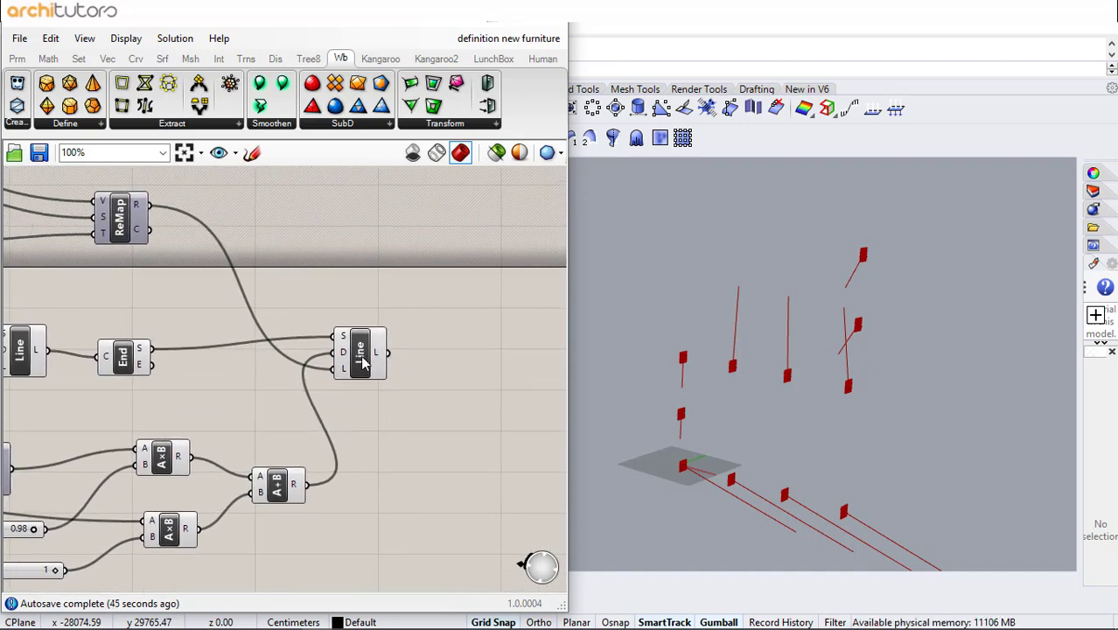
{"action": "left_click_drag", "start_coordinate": [361, 349], "coordinate": [464, 340]}
{"action": "left_click", "coordinate": [375, 430]}
{"action": "double_click", "coordinate": [375, 431]}
{"action": "type", "text": "amp"}
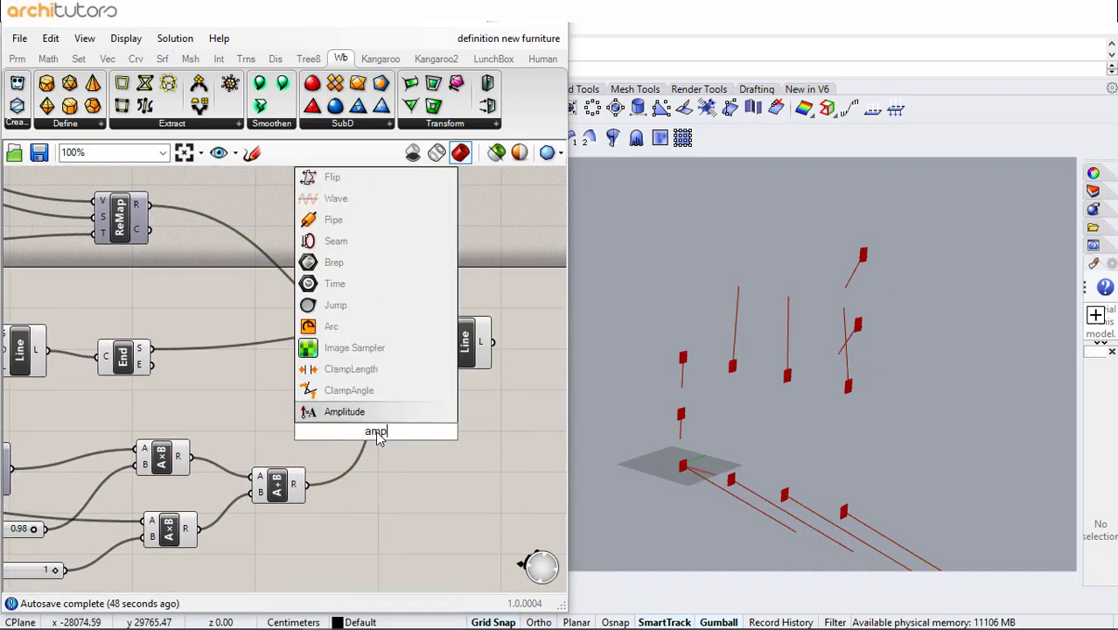
{"action": "key", "text": "Return"}
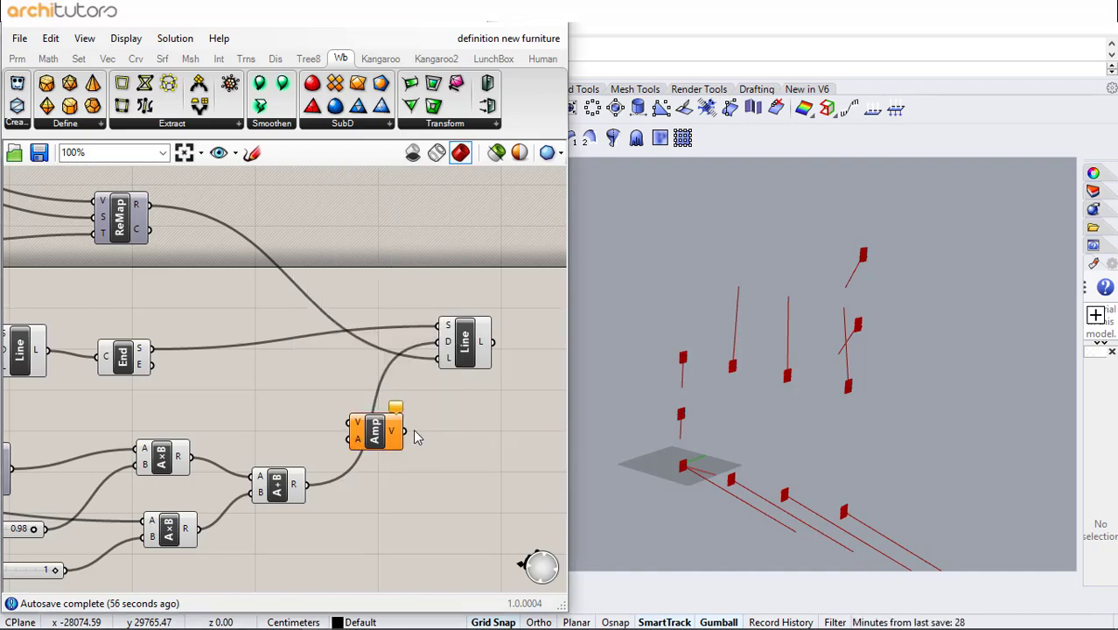
- Connect the Amplitude output to the line's direction and the remapped values to its amplitude input
{"action": "left_click_drag", "start_coordinate": [448, 371], "coordinate": [446, 363]}
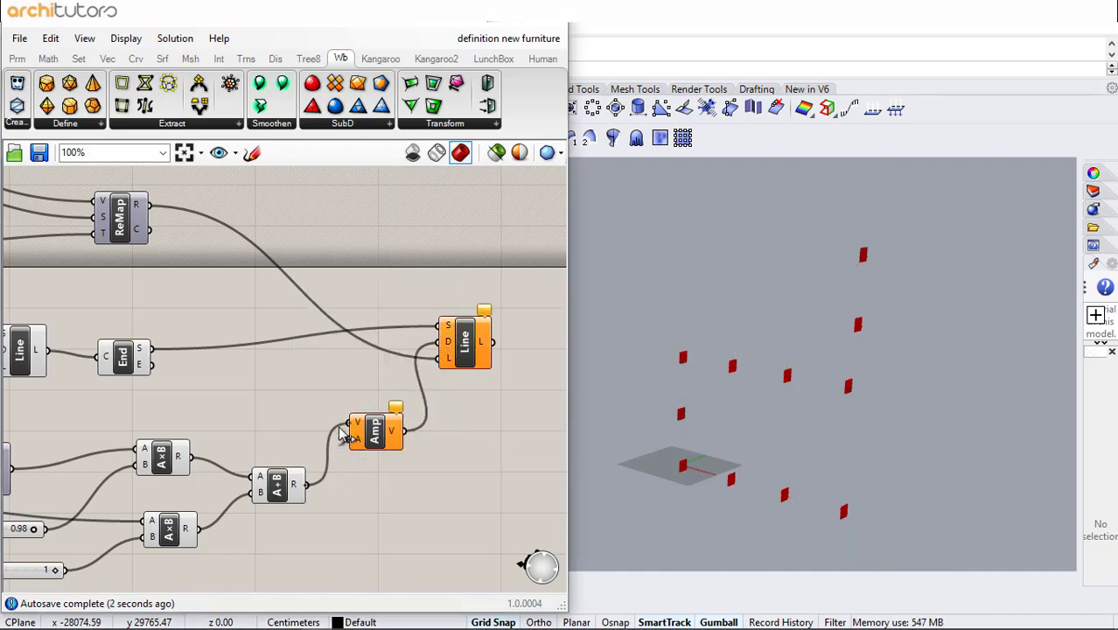
{"action": "left_click_drag", "start_coordinate": [150, 205], "coordinate": [369, 447]}
{"action": "left_click", "coordinate": [394, 405]}
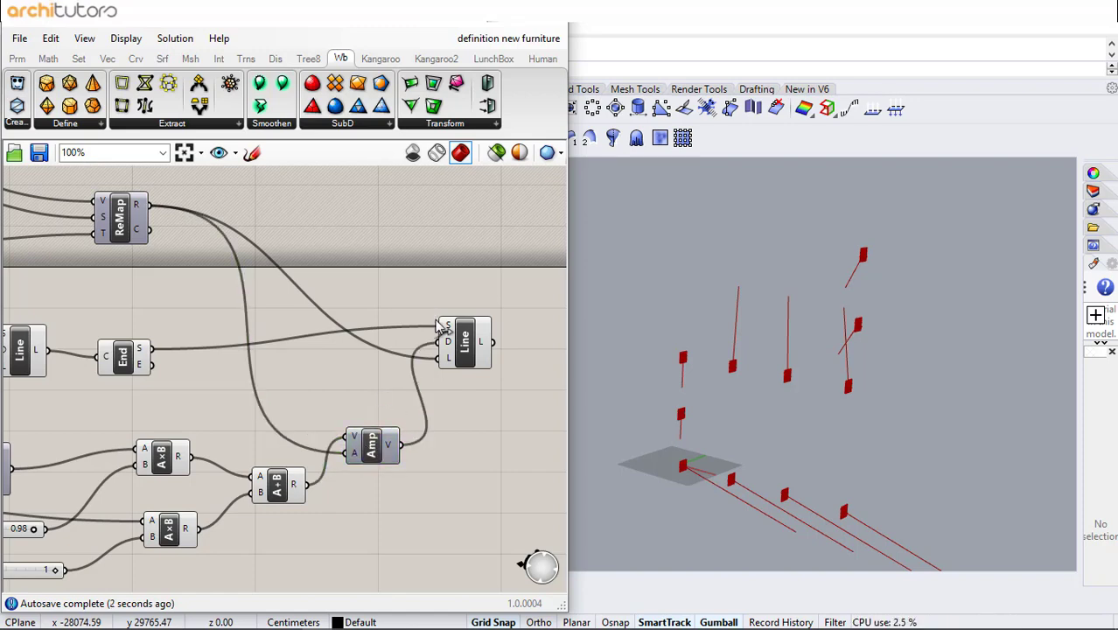
- Set the Graph Mapper's graph type to Bezier
{"action": "scroll", "coordinate": [429, 354], "scroll_direction": "down", "scroll_amount": 4}
{"action": "right_click_drag", "start_coordinate": [326, 324], "coordinate": [391, 367]}
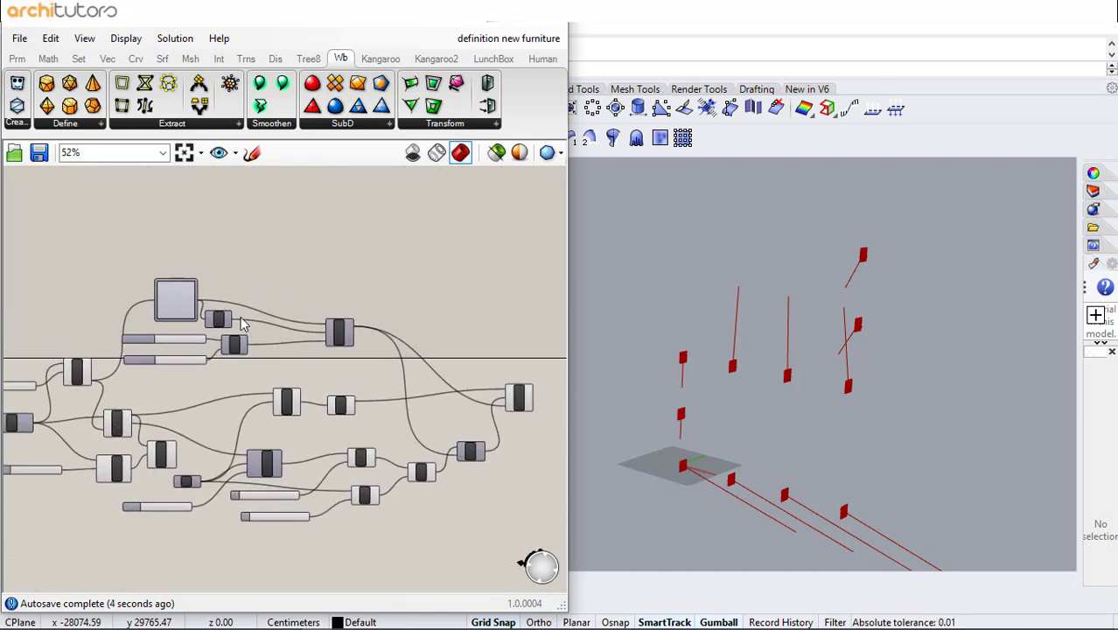
{"action": "scroll", "coordinate": [173, 303], "scroll_direction": "up", "scroll_amount": 4}
{"action": "right_click_drag", "start_coordinate": [174, 303], "coordinate": [228, 327]}
{"action": "right_click", "coordinate": [231, 323]}
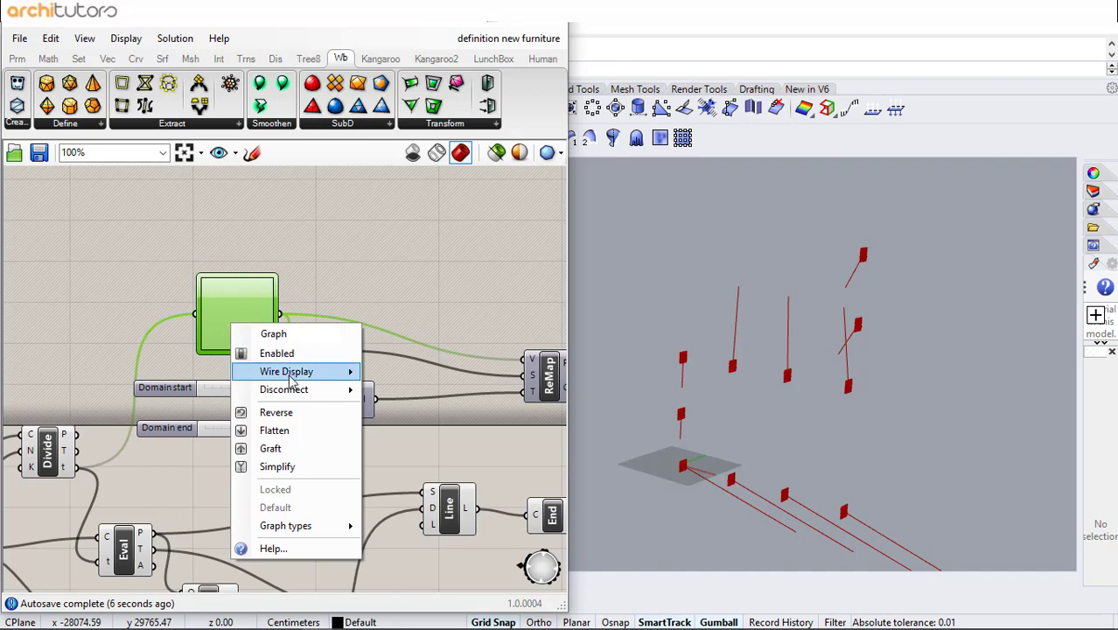
{"action": "mouse_move", "coordinate": [297, 526]}
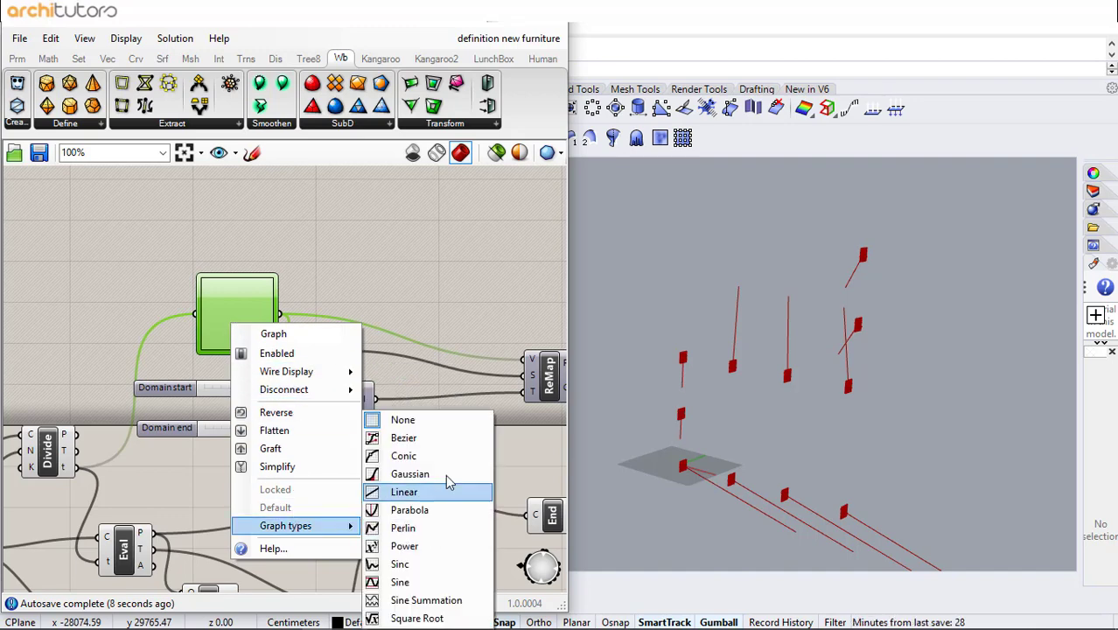
{"action": "left_click", "coordinate": [440, 448]}
- Reshape the Bezier graph into an arch that rises steeply and falls toward the end
{"action": "scroll", "coordinate": [237, 303], "scroll_direction": "up", "scroll_amount": 5}
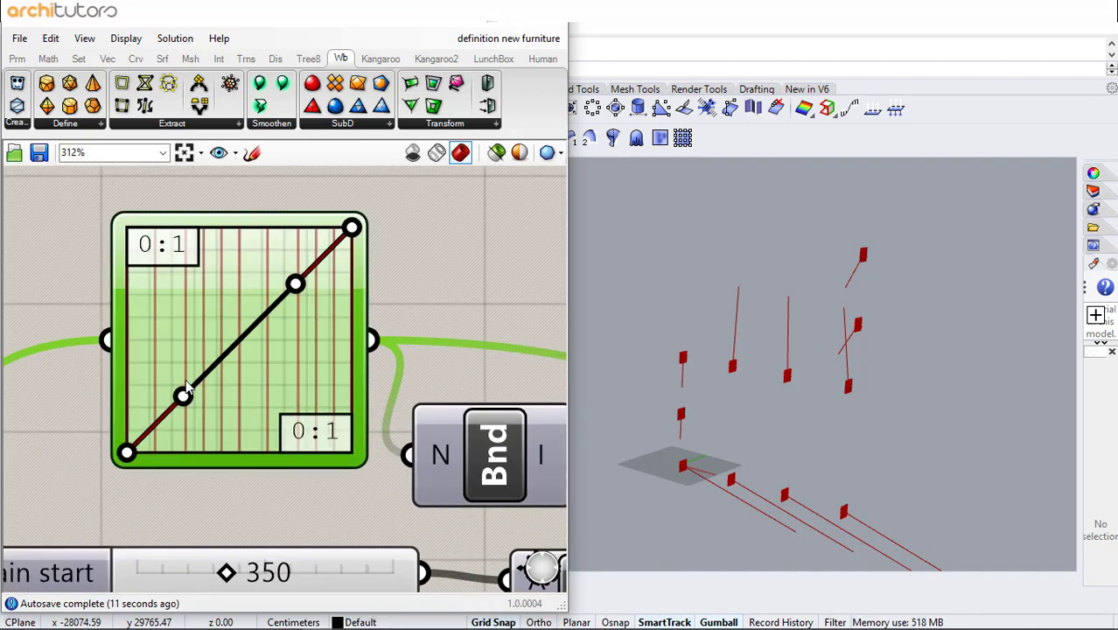
{"action": "left_click_drag", "start_coordinate": [185, 394], "coordinate": [142, 261]}
{"action": "left_click_drag", "start_coordinate": [299, 283], "coordinate": [361, 272]}
{"action": "left_click_drag", "start_coordinate": [352, 231], "coordinate": [316, 411]}
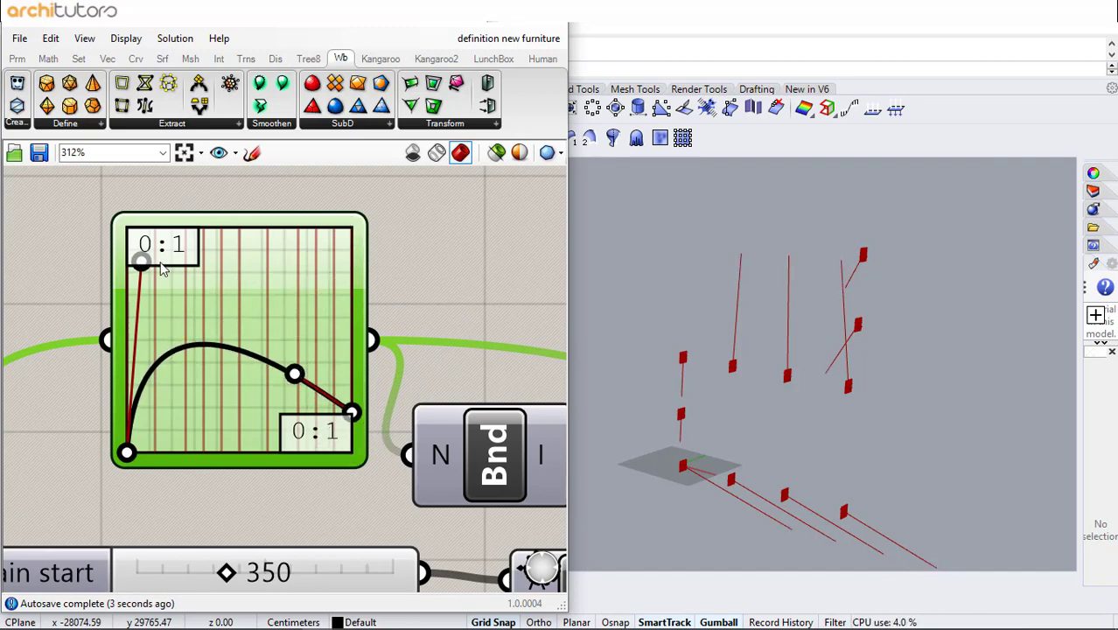
{"action": "left_click_drag", "start_coordinate": [143, 261], "coordinate": [209, 260]}
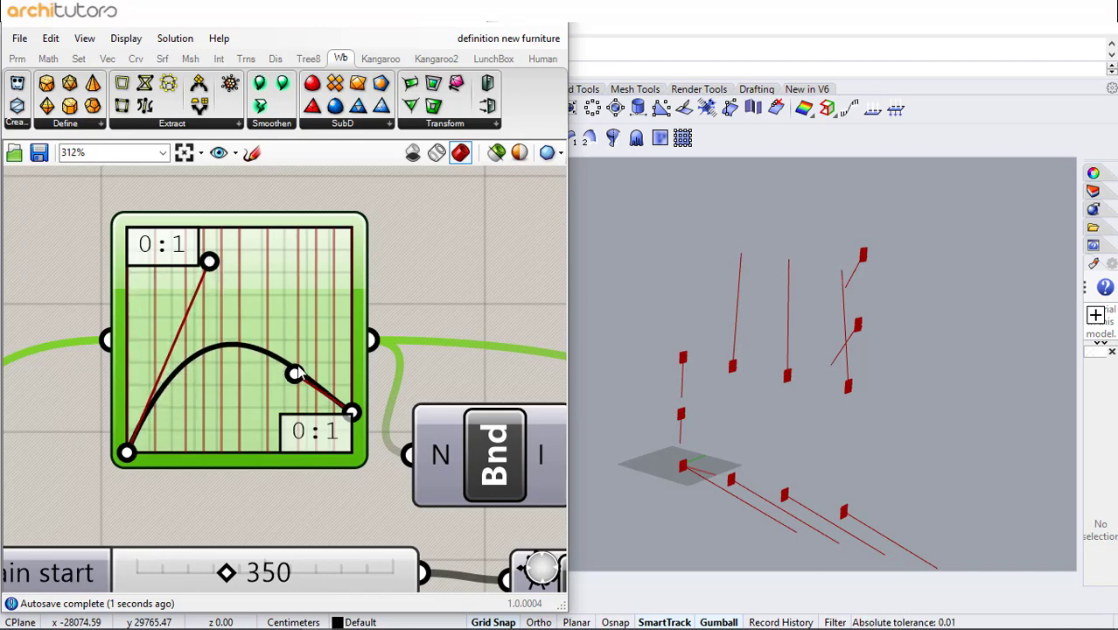
{"action": "left_click_drag", "start_coordinate": [297, 374], "coordinate": [264, 326]}
{"action": "left_click_drag", "start_coordinate": [350, 412], "coordinate": [354, 381]}
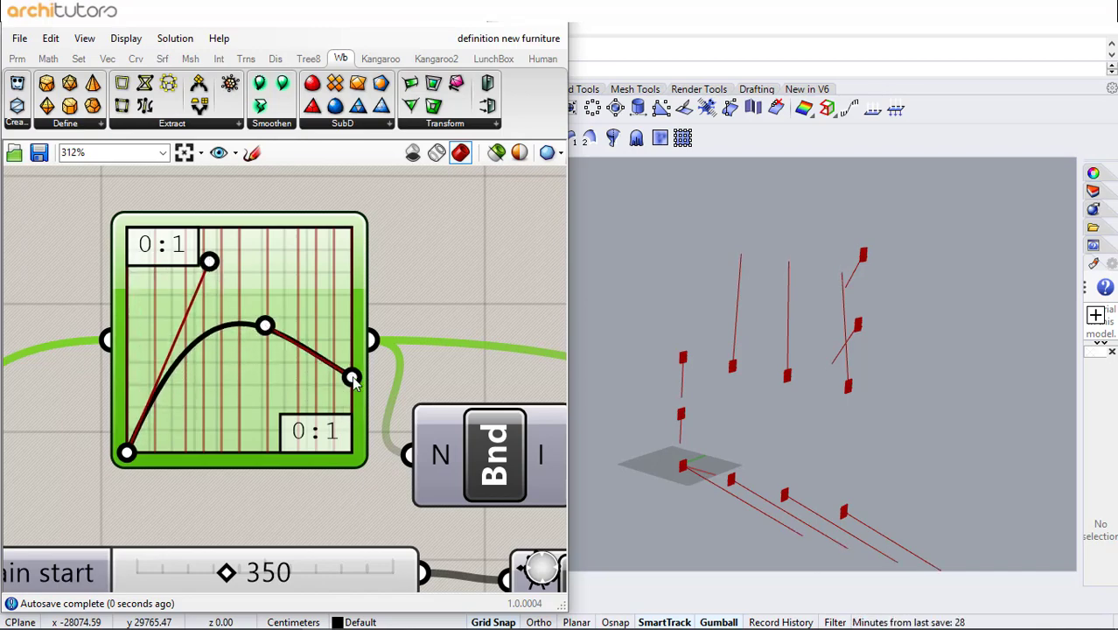
- Duplicate the Graph Mapper, Bounds, Domain start/end sliders and ReMap group and place the copy above the original
{"action": "scroll", "coordinate": [352, 381], "scroll_direction": "down", "scroll_amount": 5}
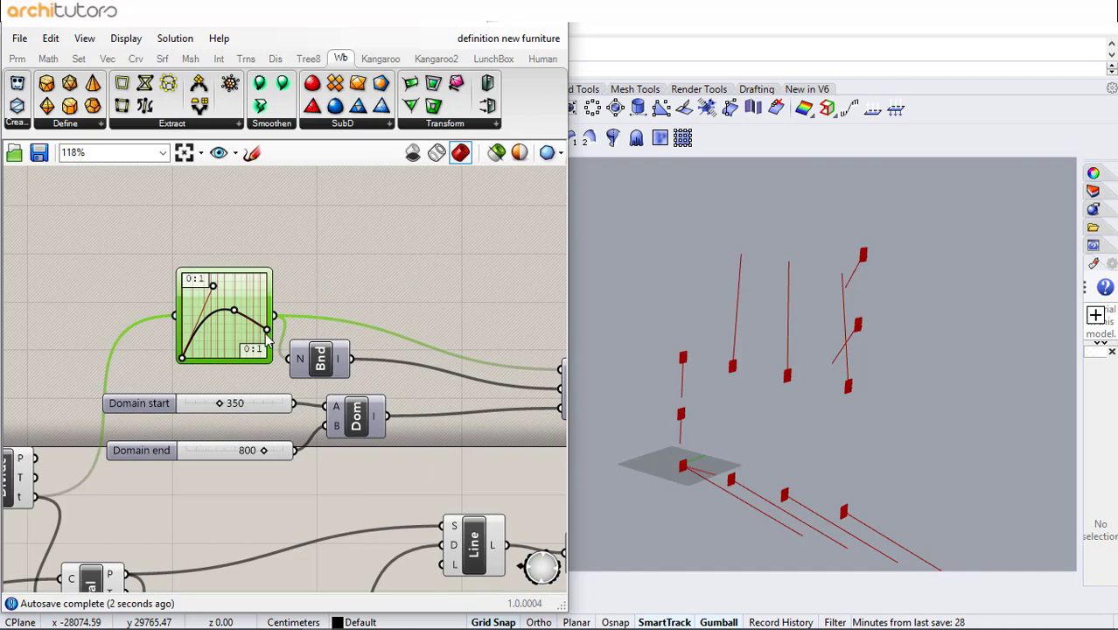
{"action": "scroll", "coordinate": [295, 256], "scroll_direction": "down", "scroll_amount": 3}
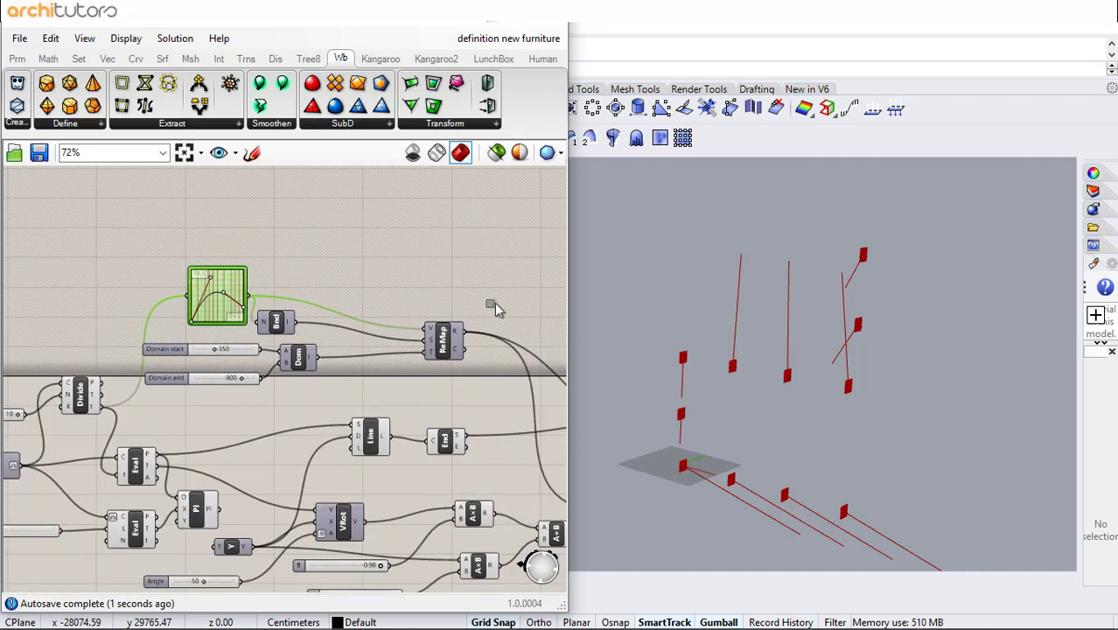
{"action": "left_click_drag", "start_coordinate": [498, 225], "coordinate": [157, 393]}
{"action": "key", "text": "ctrl+c"}
{"action": "key", "text": "ctrl+v"}
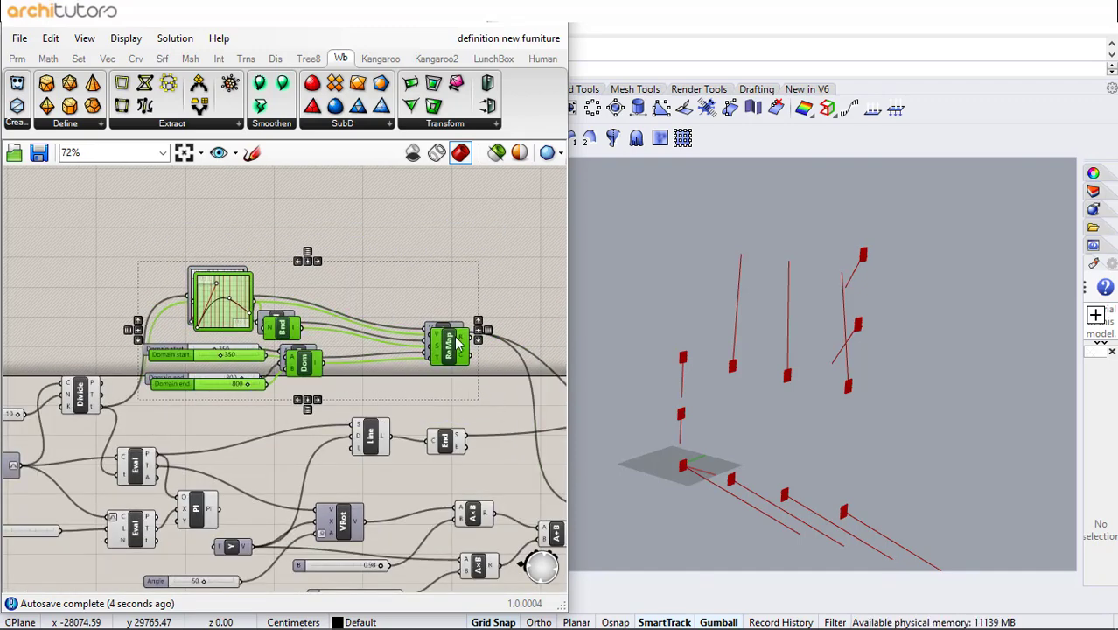
{"action": "left_click_drag", "start_coordinate": [455, 333], "coordinate": [451, 215]}
{"action": "left_click", "coordinate": [425, 301]}
{"action": "right_click_drag", "start_coordinate": [397, 295], "coordinate": [328, 369]}
{"action": "left_click_drag", "start_coordinate": [451, 237], "coordinate": [140, 368]}
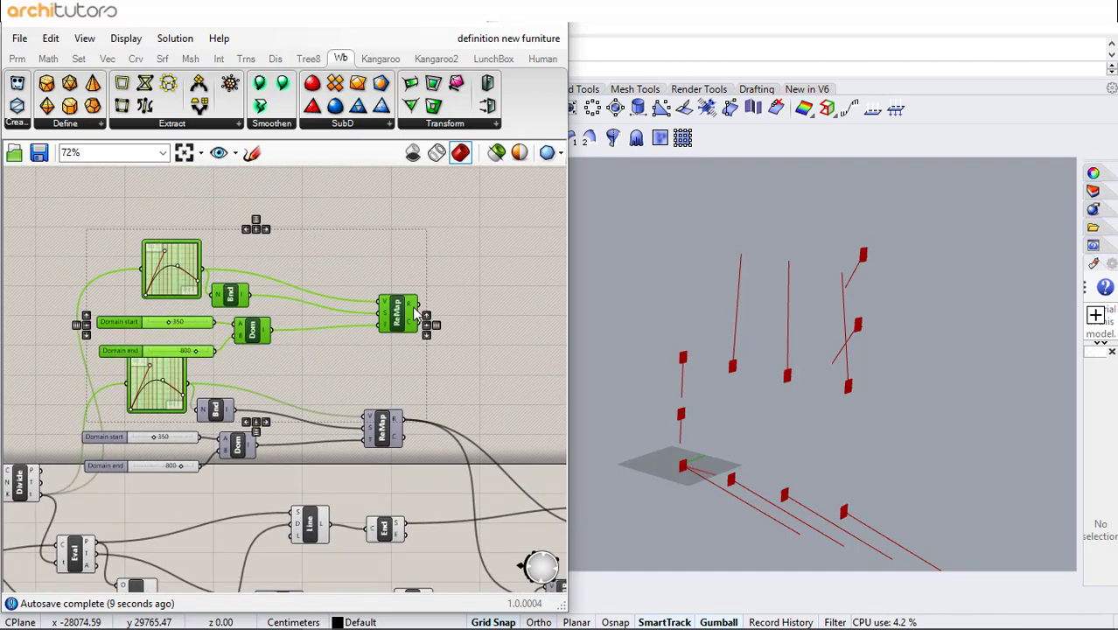
- Connect the copied ReMap's output to the length input of the first Line component
{"action": "left_click", "coordinate": [174, 385], "text": "ctrl"}
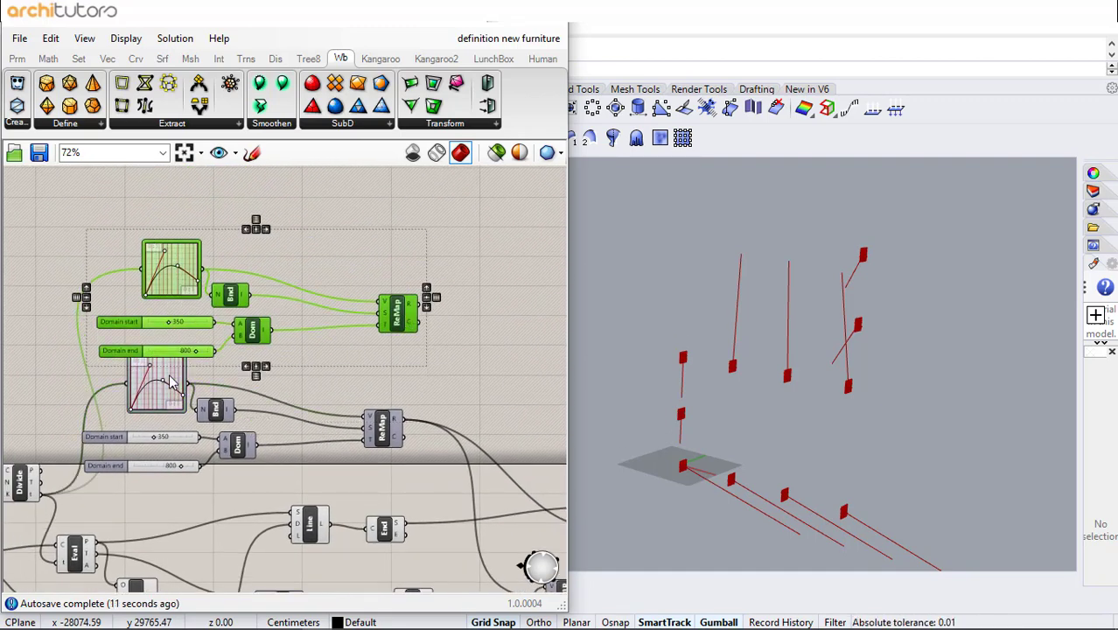
{"action": "mouse_move", "coordinate": [408, 324]}
{"action": "left_mouse_down"}
{"action": "mouse_move", "coordinate": [420, 287]}
{"action": "mouse_move", "coordinate": [408, 302]}
{"action": "left_mouse_up"}
{"action": "left_click", "coordinate": [355, 364]}
{"action": "right_click_drag", "start_coordinate": [358, 363], "coordinate": [280, 317]}
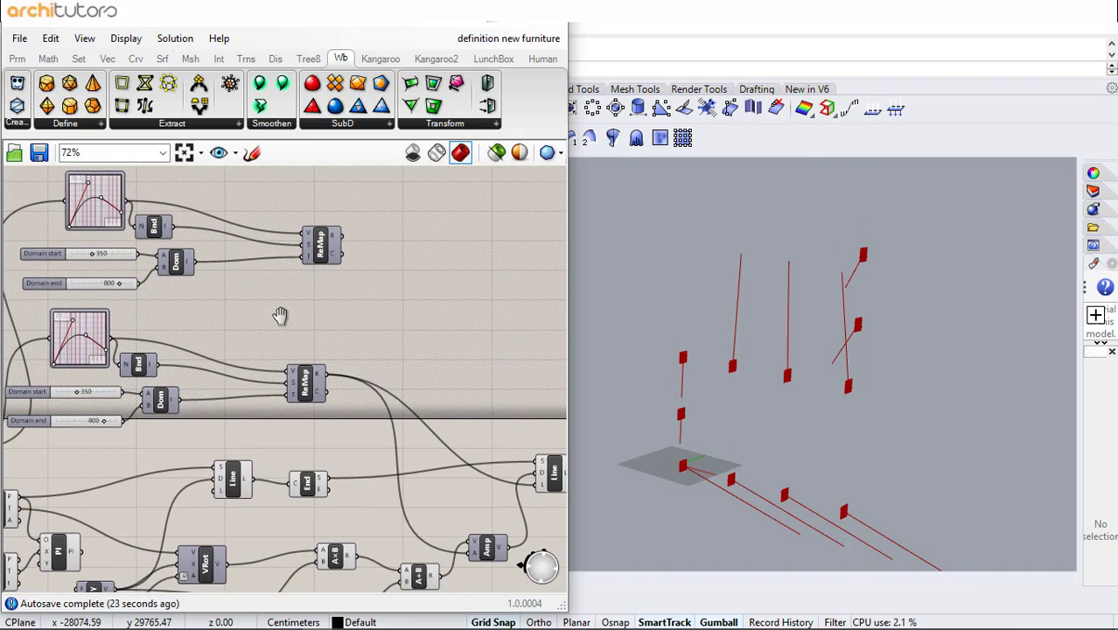
{"action": "left_click_drag", "start_coordinate": [320, 248], "coordinate": [216, 492]}
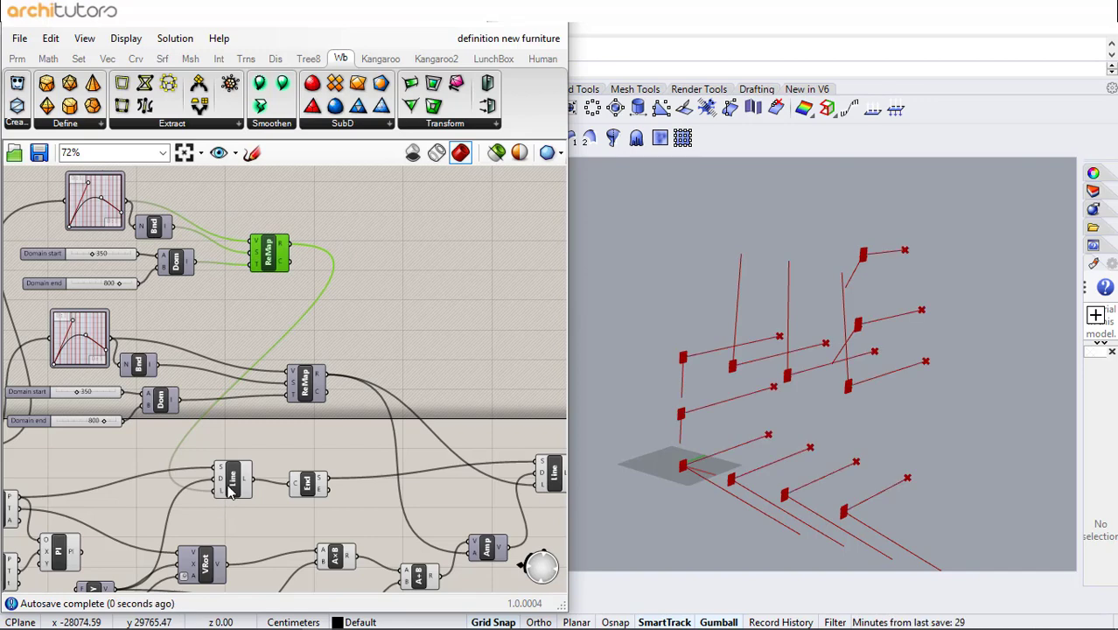
{"action": "left_click", "coordinate": [231, 480]}
- Inspect both line sets by orbiting the viewport and selecting each Line component on the canvas
{"action": "right_click_drag", "start_coordinate": [909, 323], "coordinate": [822, 372]}
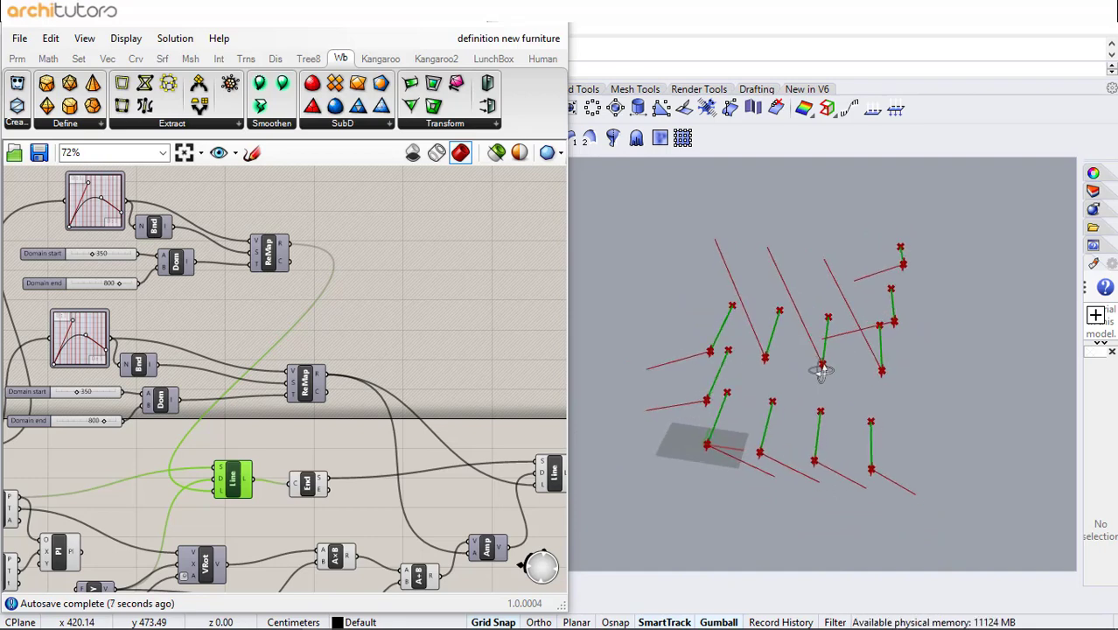
{"action": "left_click", "coordinate": [272, 437]}
{"action": "right_click_drag", "start_coordinate": [350, 451], "coordinate": [253, 419]}
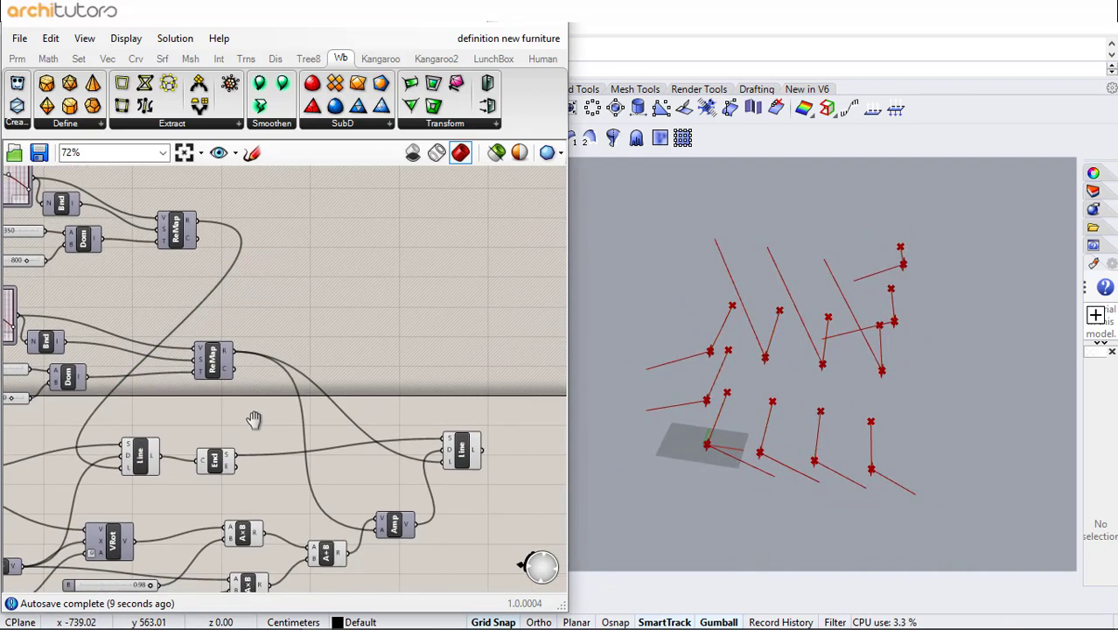
{"action": "left_click_drag", "start_coordinate": [218, 376], "coordinate": [233, 409]}
{"action": "left_click", "coordinate": [263, 446]}
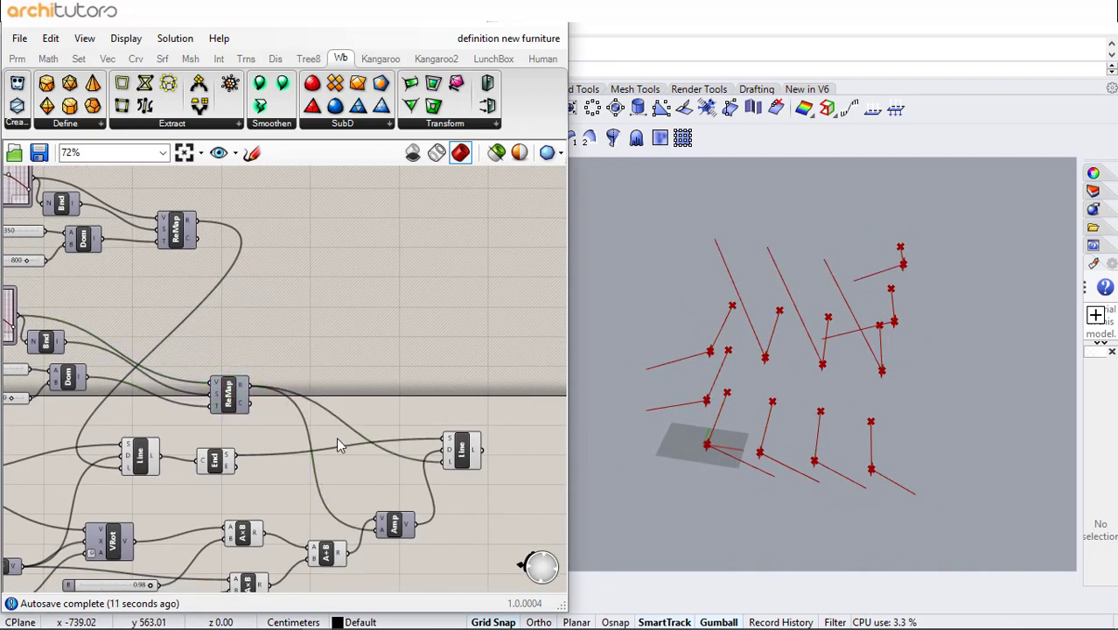
{"action": "scroll", "coordinate": [476, 466], "scroll_direction": "up", "scroll_amount": 1}
{"action": "scroll", "coordinate": [477, 466], "scroll_direction": "up", "scroll_amount": 1}
{"action": "left_click", "coordinate": [472, 471]}
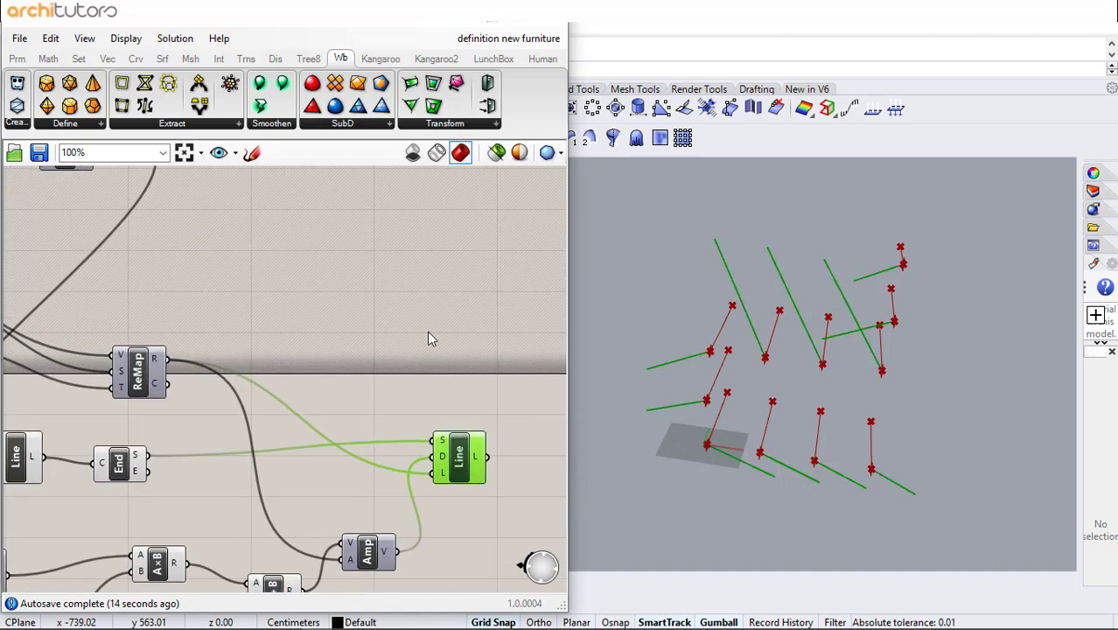
{"action": "scroll", "coordinate": [428, 338], "scroll_direction": "down", "scroll_amount": 1}
{"action": "left_click", "coordinate": [428, 346]}
{"action": "right_click_drag", "start_coordinate": [716, 417], "coordinate": [734, 450]}
{"action": "right_click_drag", "start_coordinate": [379, 347], "coordinate": [408, 263]}
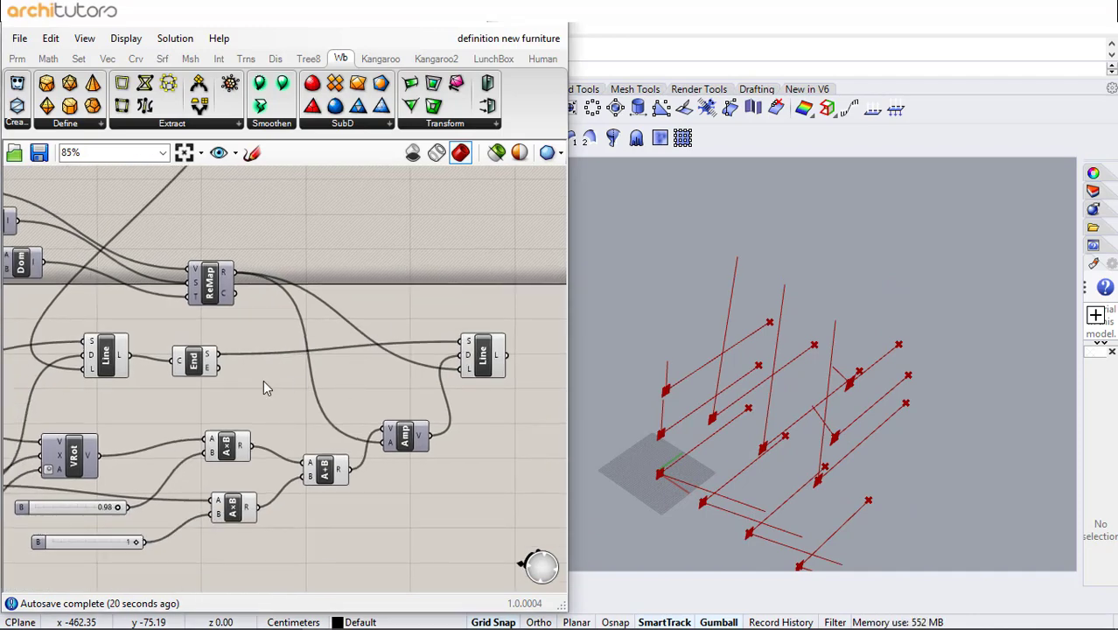
{"action": "right_click_drag", "start_coordinate": [144, 378], "coordinate": [333, 443]}
{"action": "scroll", "coordinate": [333, 443], "scroll_direction": "down", "scroll_amount": 1}
{"action": "right_click_drag", "start_coordinate": [169, 187], "coordinate": [255, 345]}
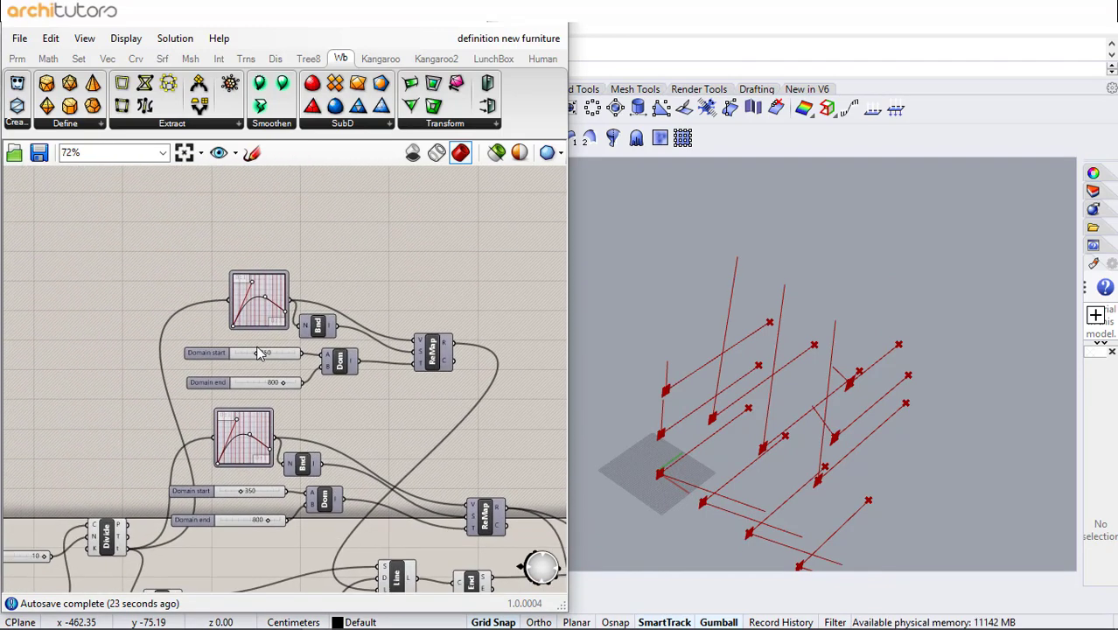
- Set the copied group's Domain end slider to 1000 and its Domain start slider to 704
{"action": "scroll", "coordinate": [239, 294], "scroll_direction": "up", "scroll_amount": 4}
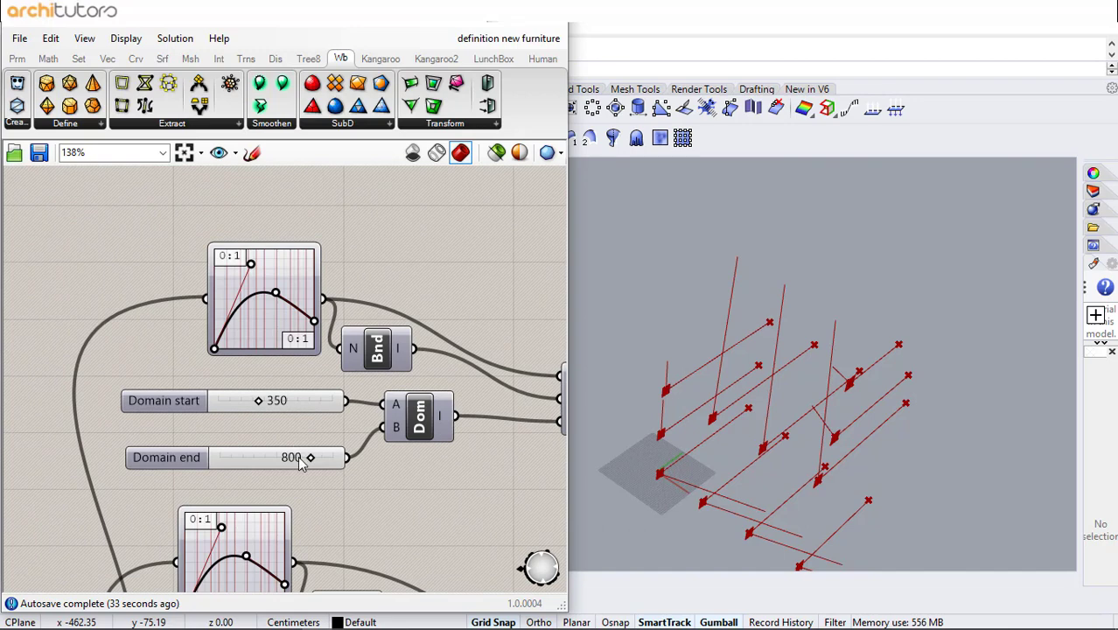
{"action": "left_click_drag", "start_coordinate": [299, 458], "coordinate": [352, 458]}
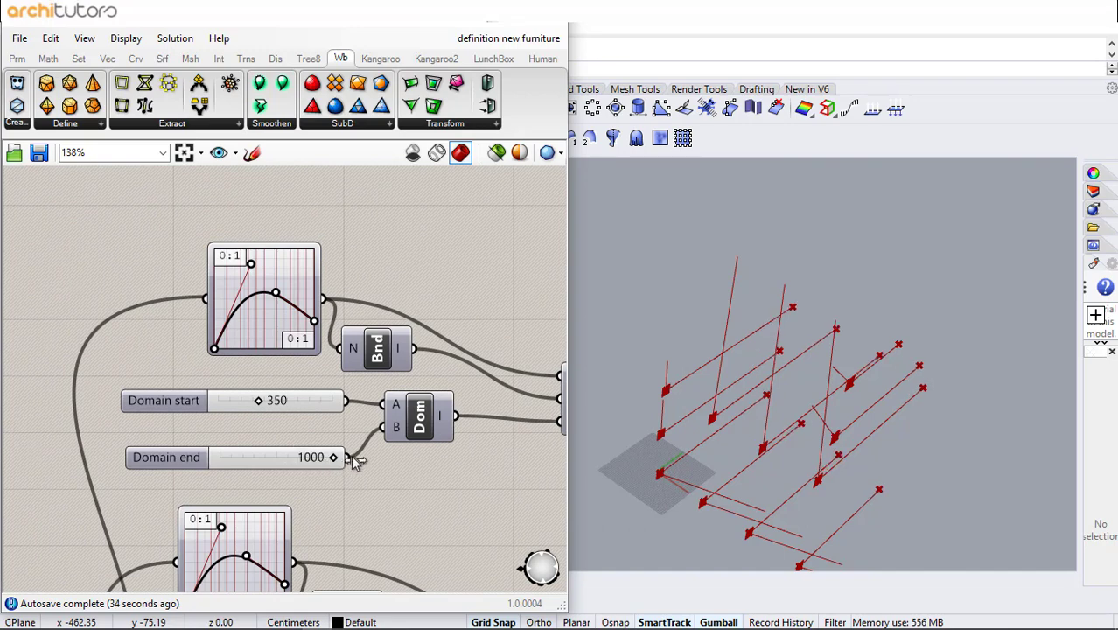
{"action": "left_click_drag", "start_coordinate": [270, 408], "coordinate": [294, 420]}
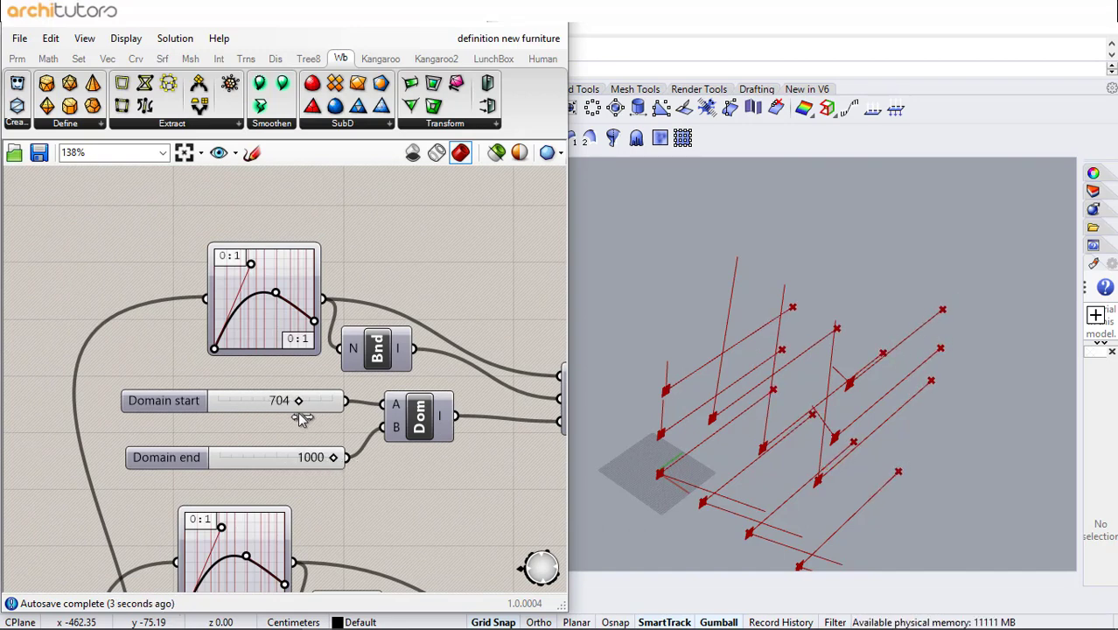
- Review the definition and the second line set by moving around the canvas and orbiting the viewport
{"action": "scroll", "coordinate": [309, 254], "scroll_direction": "down", "scroll_amount": 5}
{"action": "right_click_drag", "start_coordinate": [287, 398], "coordinate": [236, 300]}
{"action": "scroll", "coordinate": [236, 300], "scroll_direction": "up", "scroll_amount": 1}
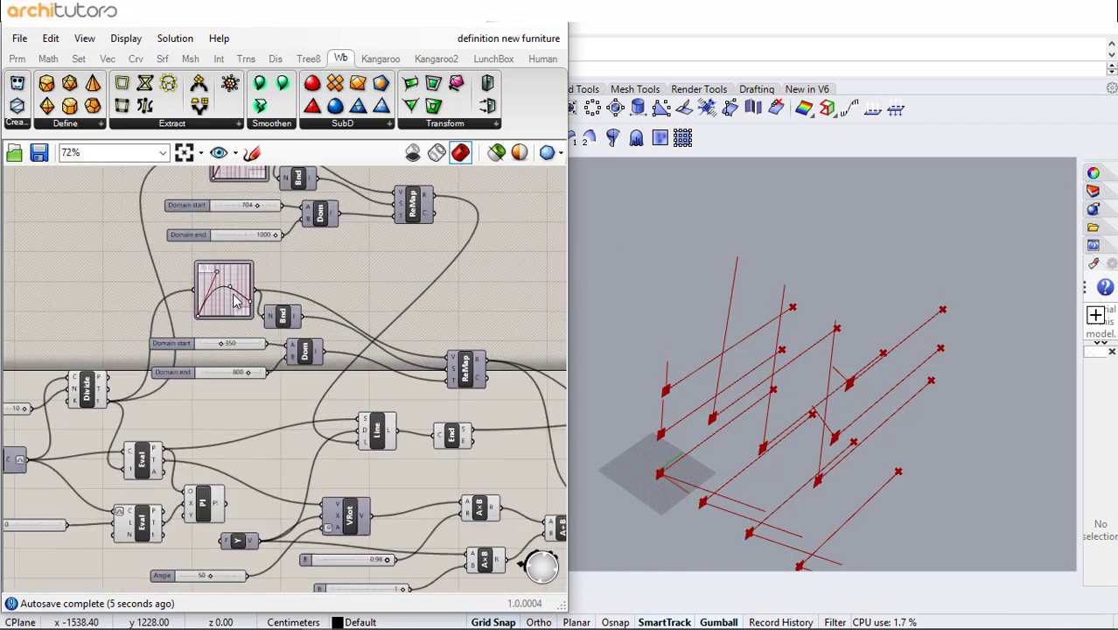
{"action": "scroll", "coordinate": [234, 302], "scroll_direction": "up", "scroll_amount": 2}
{"action": "left_click_drag", "start_coordinate": [348, 259], "coordinate": [175, 413]}
{"action": "left_click_drag", "start_coordinate": [325, 396], "coordinate": [367, 436]}
{"action": "left_click", "coordinate": [354, 253]}
{"action": "scroll", "coordinate": [354, 254], "scroll_direction": "down", "scroll_amount": 2}
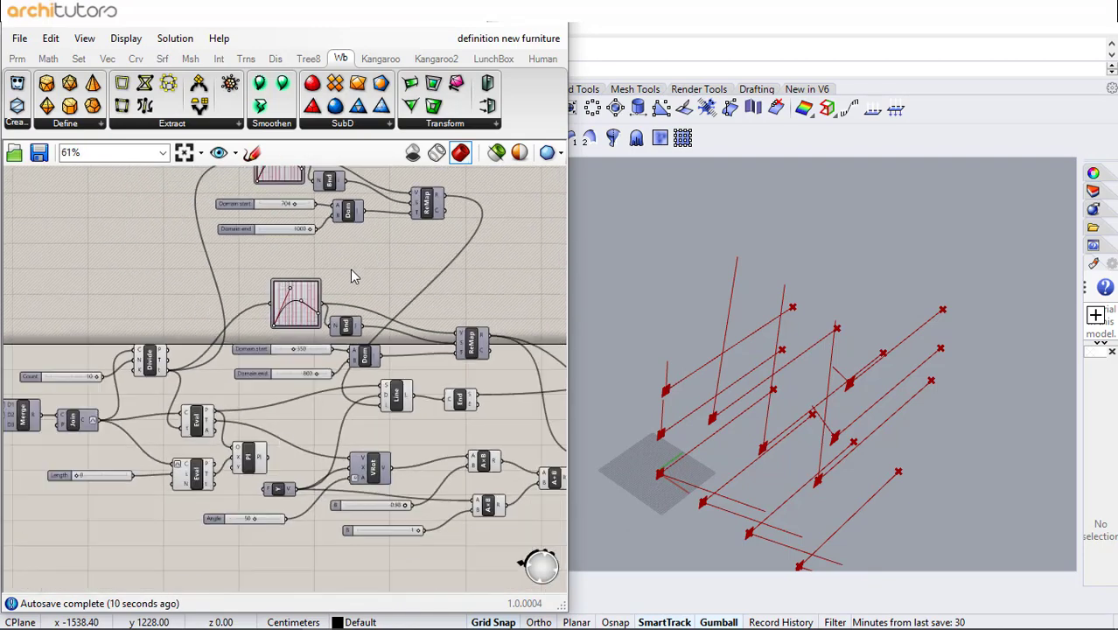
{"action": "scroll", "coordinate": [222, 445], "scroll_direction": "up", "scroll_amount": 3}
{"action": "scroll", "coordinate": [230, 376], "scroll_direction": "down", "scroll_amount": 1}
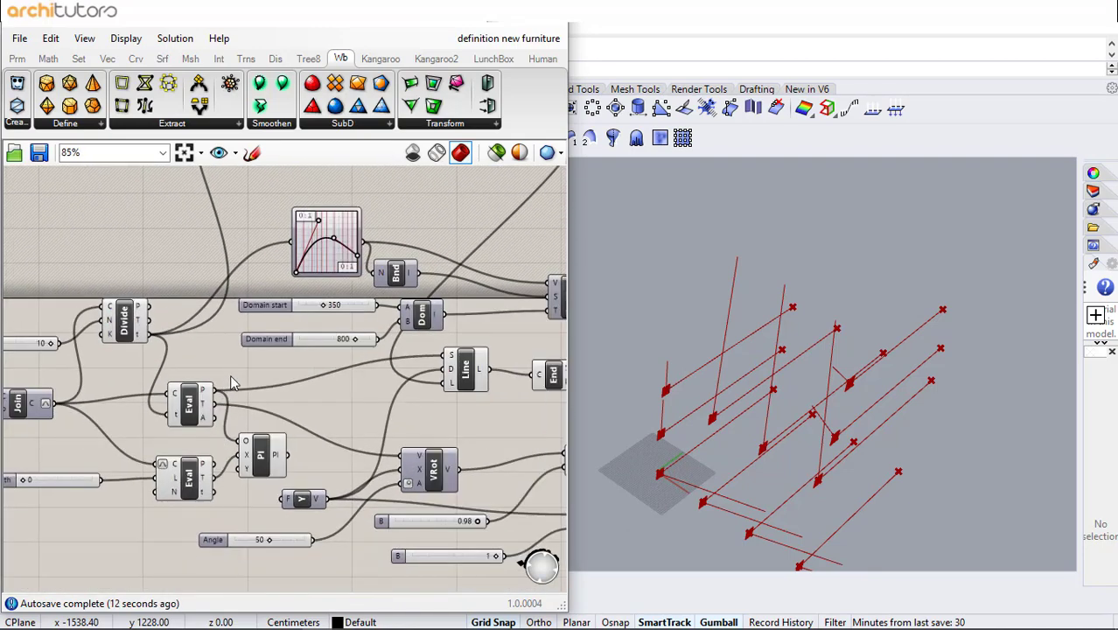
{"action": "right_click_drag", "start_coordinate": [305, 330], "coordinate": [163, 326]}
{"action": "right_click_drag", "start_coordinate": [381, 412], "coordinate": [213, 417]}
{"action": "left_click", "coordinate": [444, 370]}
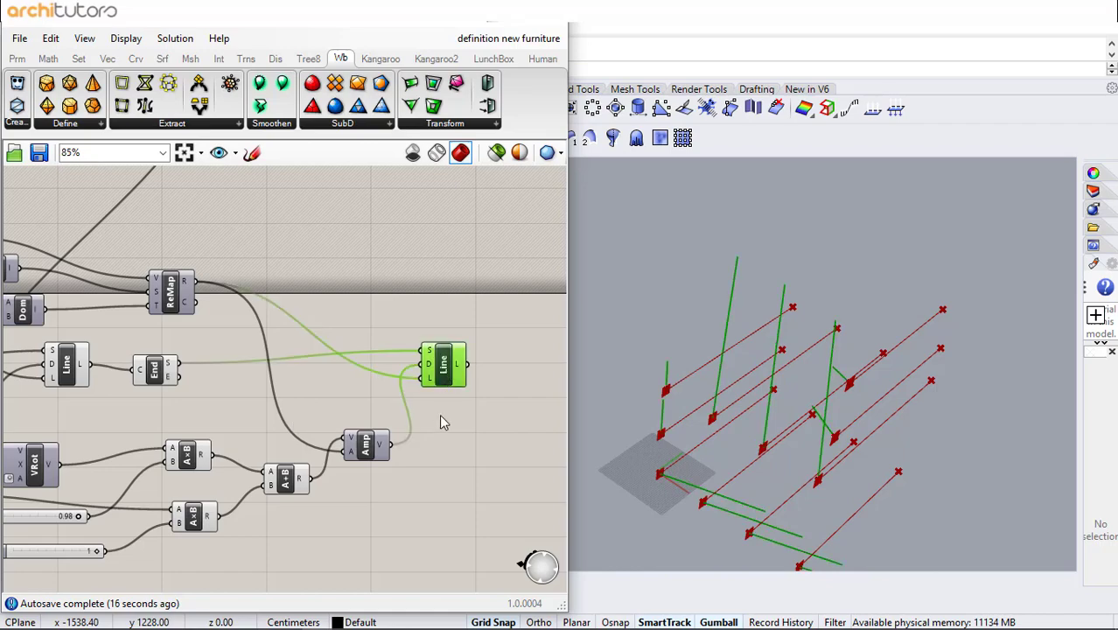
{"action": "right_click_drag", "start_coordinate": [962, 402], "coordinate": [893, 388]}
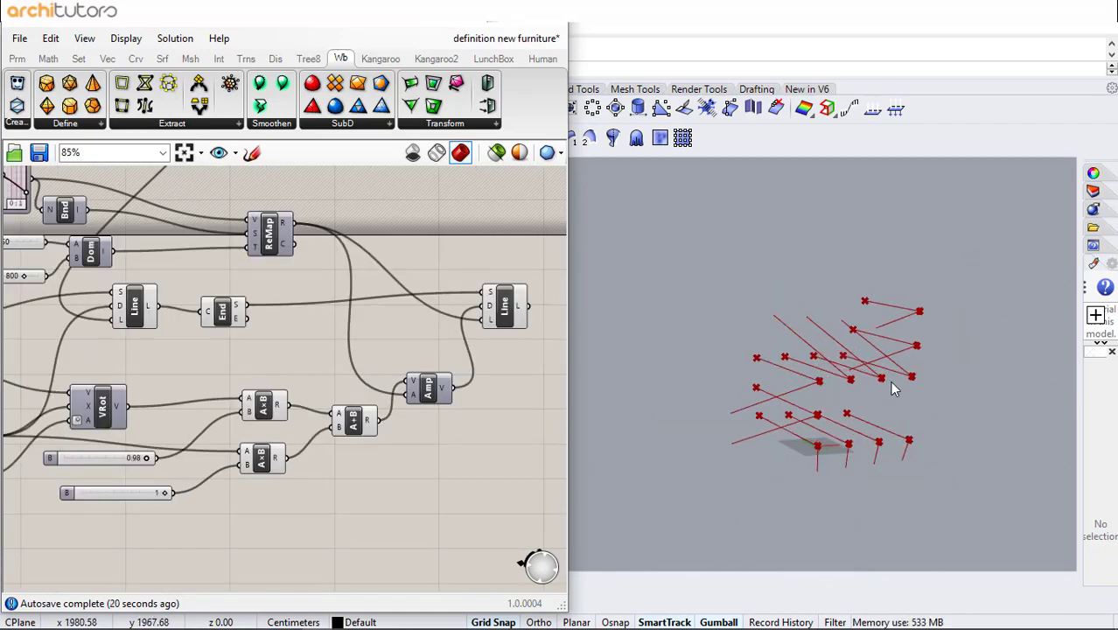
{"action": "scroll", "coordinate": [892, 388], "scroll_direction": "up", "scroll_amount": 3}
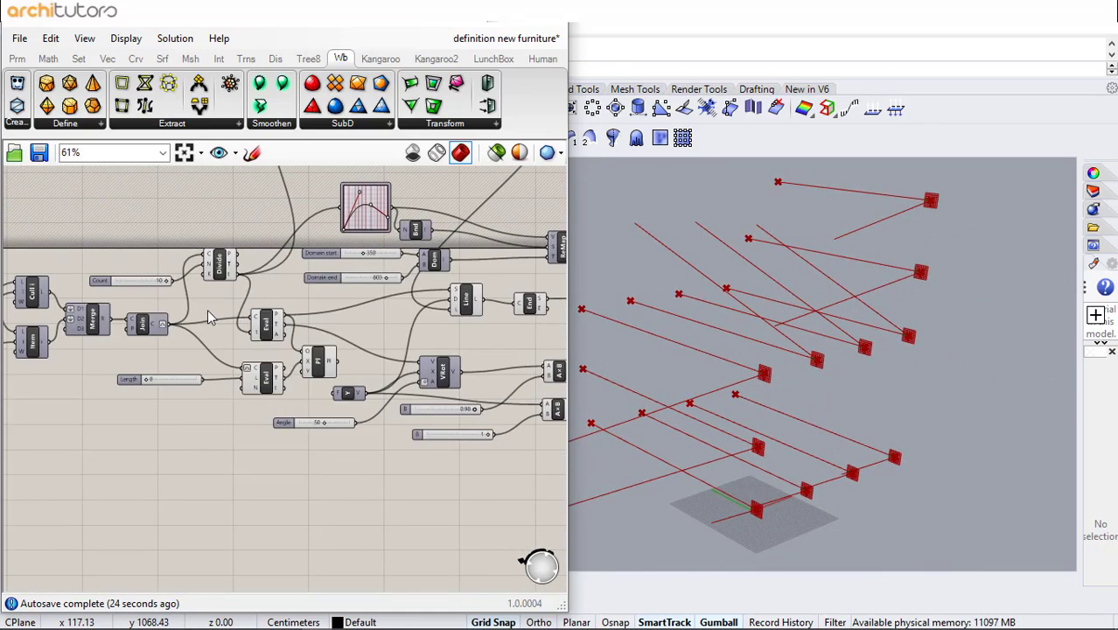
{"action": "right_click_drag", "start_coordinate": [210, 311], "coordinate": [252, 311]}
{"action": "scroll", "coordinate": [174, 337], "scroll_direction": "up", "scroll_amount": 3}
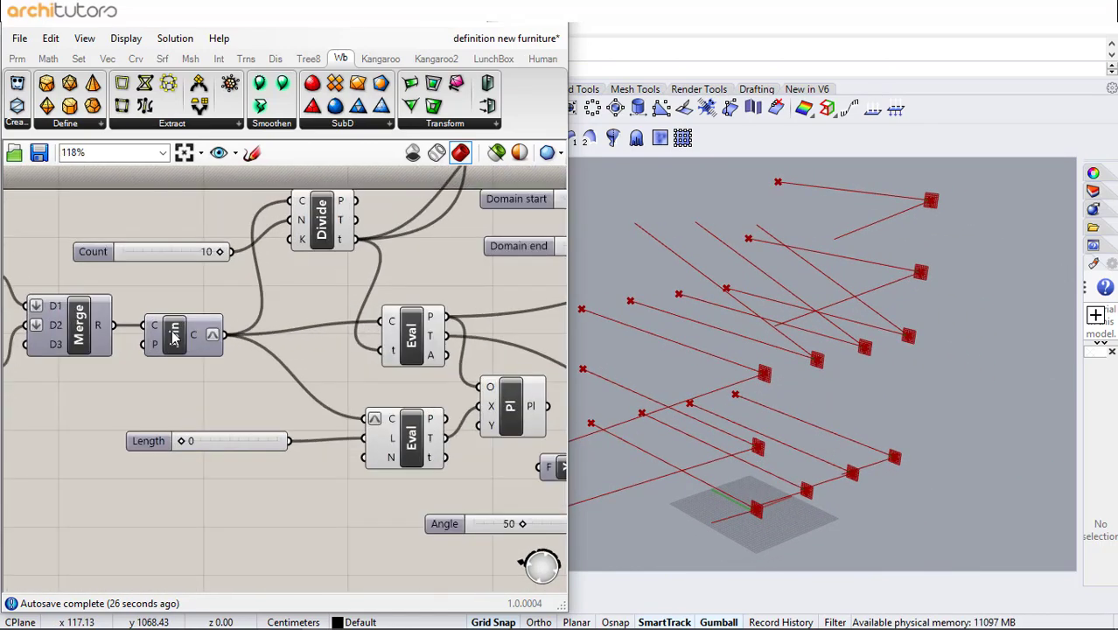
- Select the Join component to highlight the joined grid curve in the viewport
{"action": "left_click", "coordinate": [174, 336]}
{"action": "middle_click", "coordinate": [174, 337]}
{"action": "left_click", "coordinate": [202, 302]}
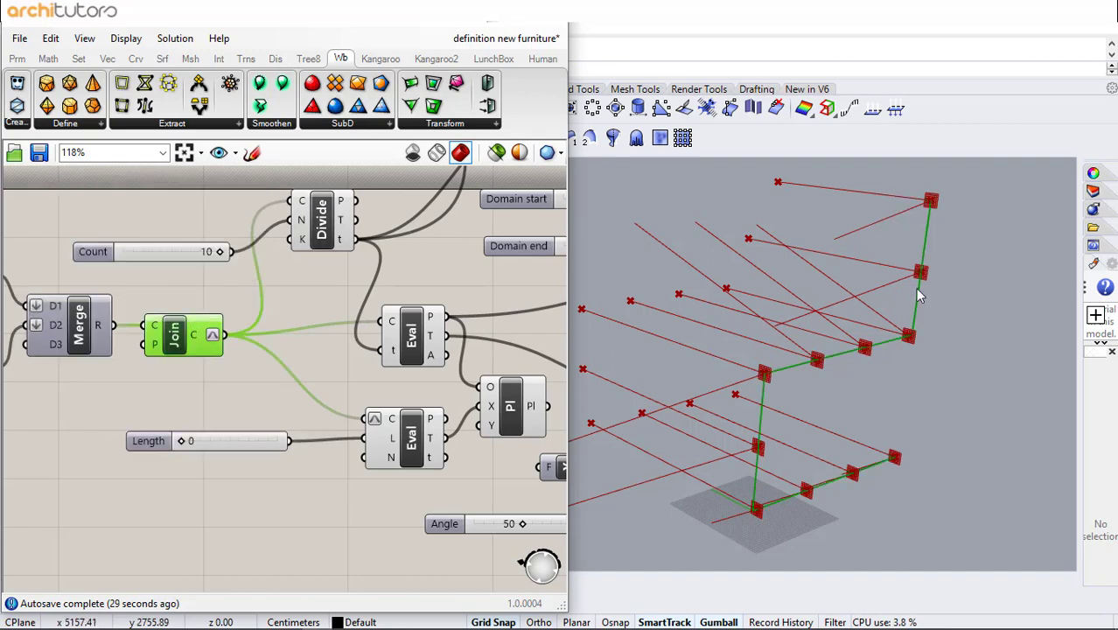
{"action": "scroll", "coordinate": [266, 331], "scroll_direction": "down", "scroll_amount": 4}
{"action": "middle_click", "coordinate": [225, 331]}
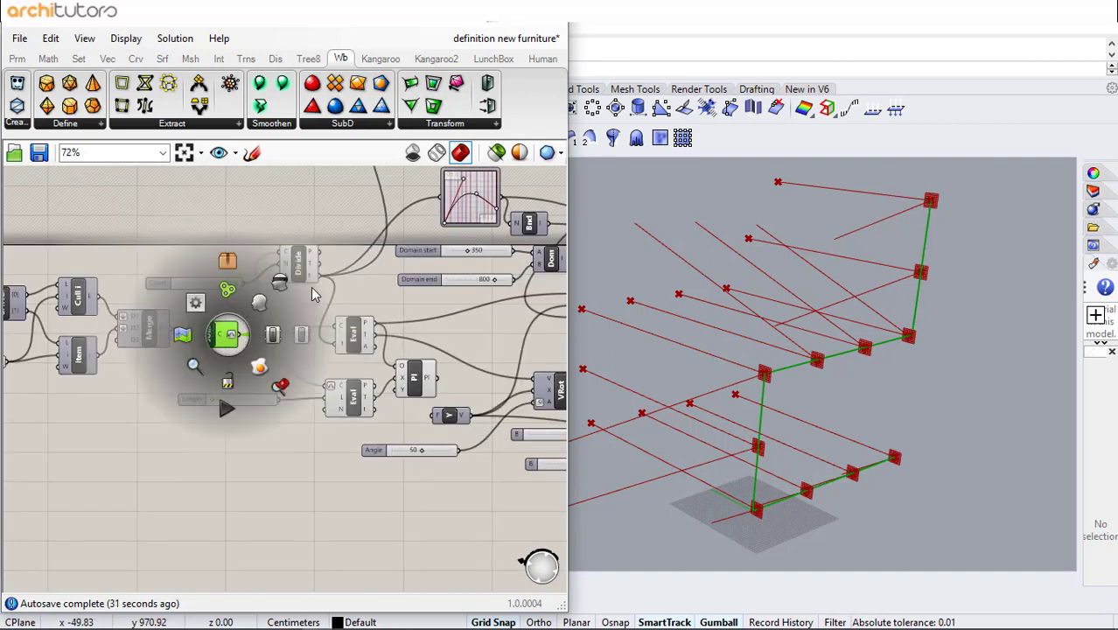
{"action": "left_click", "coordinate": [254, 296]}
{"action": "left_click", "coordinate": [298, 366]}
{"action": "right_click_drag", "start_coordinate": [157, 345], "coordinate": [106, 344]}
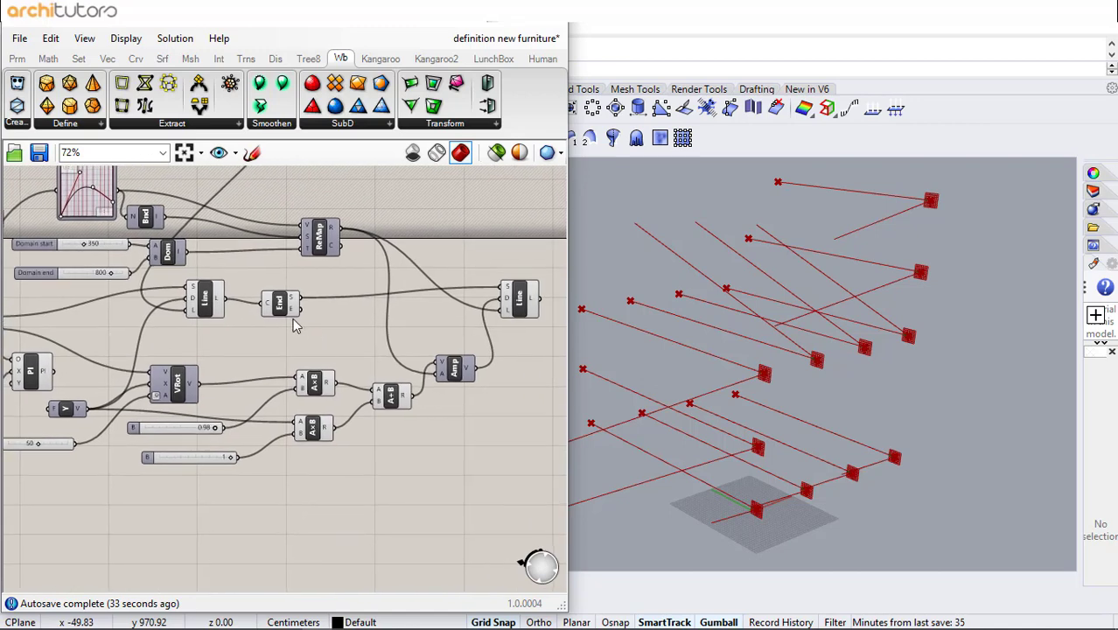
- Select each Line component in turn to compare the two line sets in the viewport
{"action": "left_click_drag", "start_coordinate": [499, 291], "coordinate": [498, 291]}
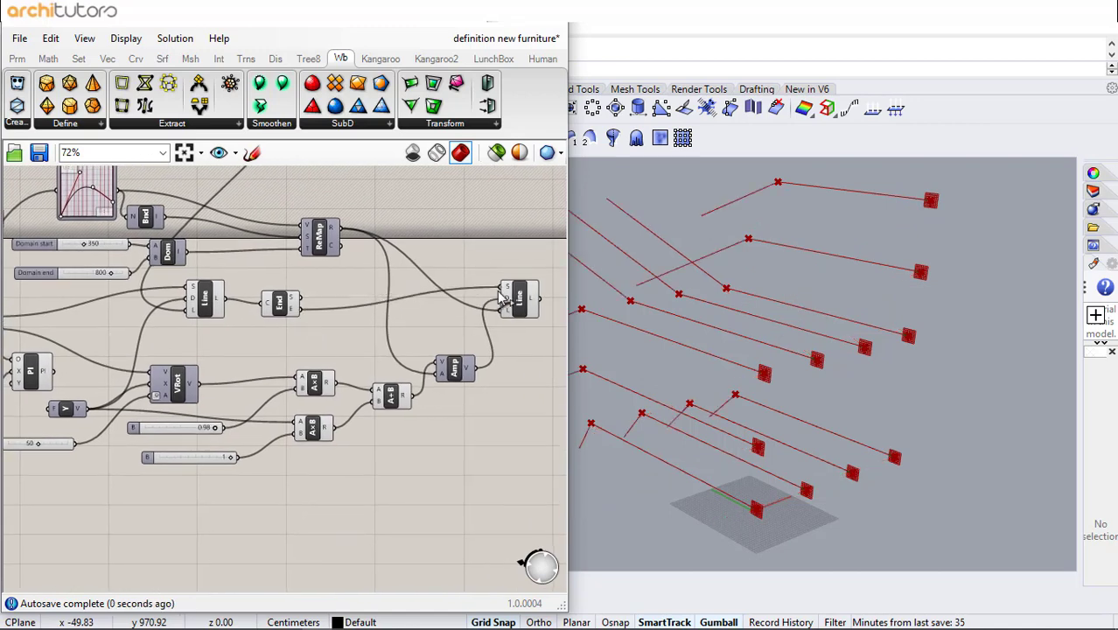
{"action": "scroll", "coordinate": [857, 371], "scroll_direction": "down", "scroll_amount": 8}
{"action": "scroll", "coordinate": [733, 333], "scroll_direction": "up", "scroll_amount": 4}
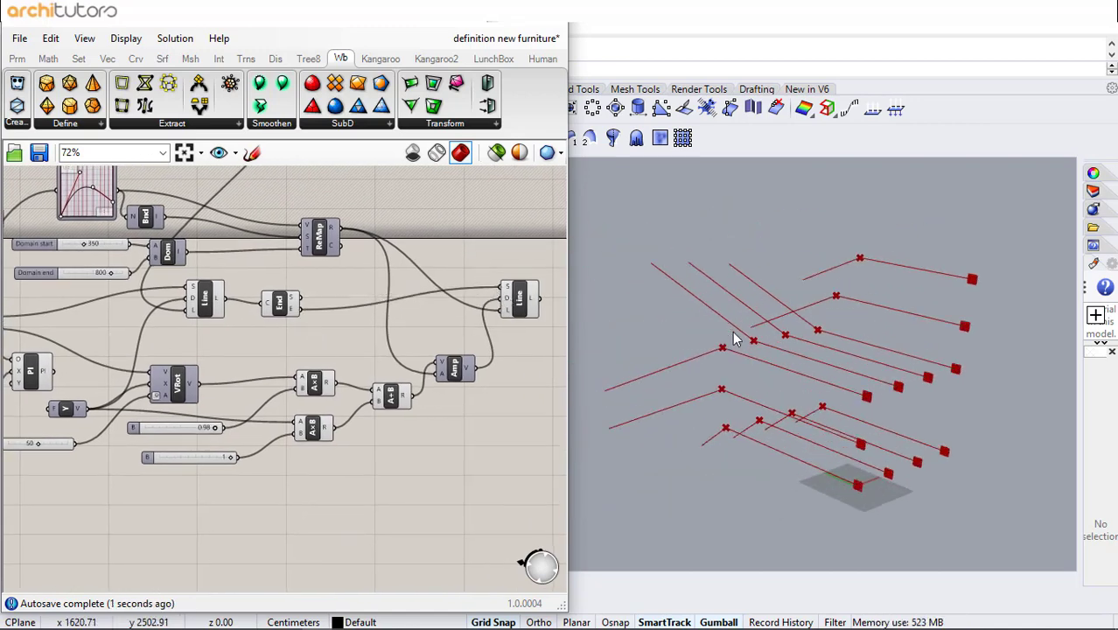
{"action": "left_click", "coordinate": [524, 302]}
{"action": "left_click", "coordinate": [210, 302]}
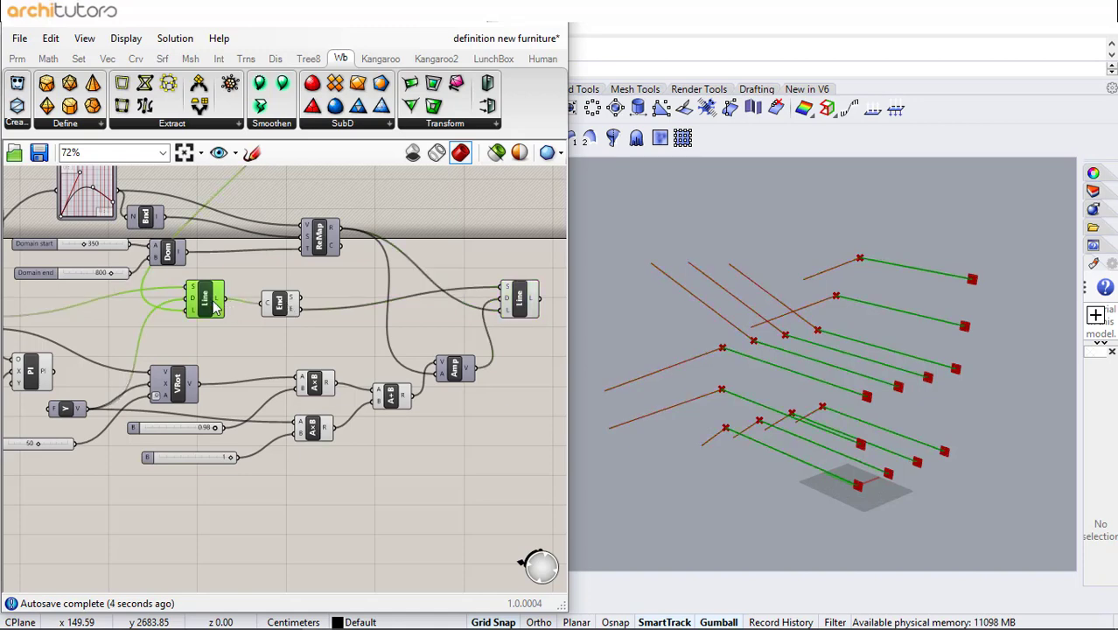
{"action": "left_click", "coordinate": [515, 307]}
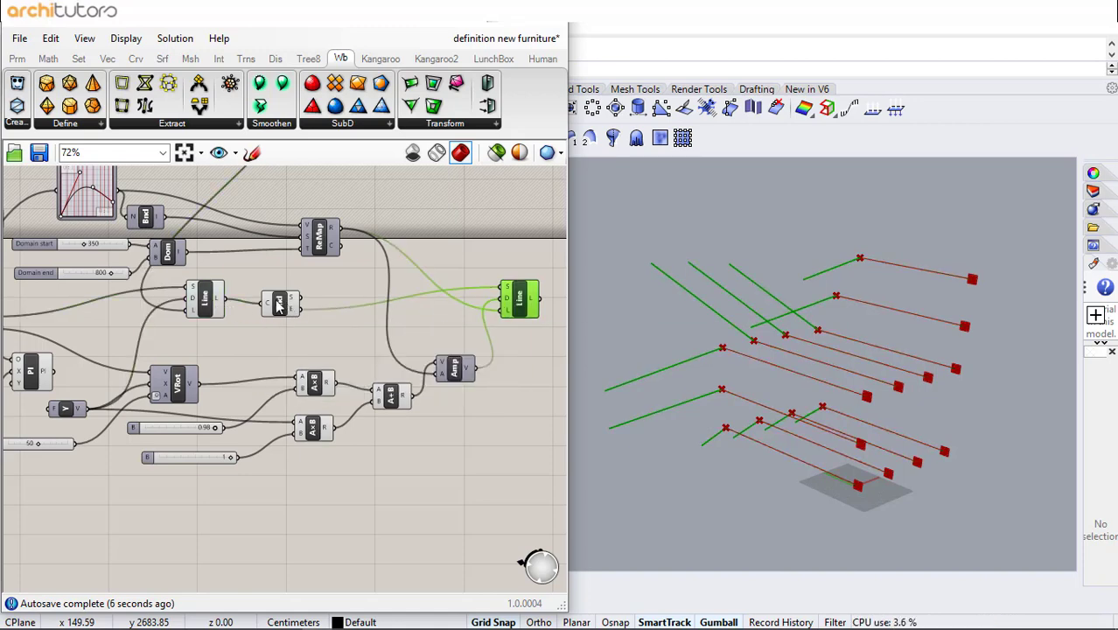
{"action": "left_click", "coordinate": [214, 300]}
{"action": "right_click_drag", "start_coordinate": [329, 328], "coordinate": [251, 334]}
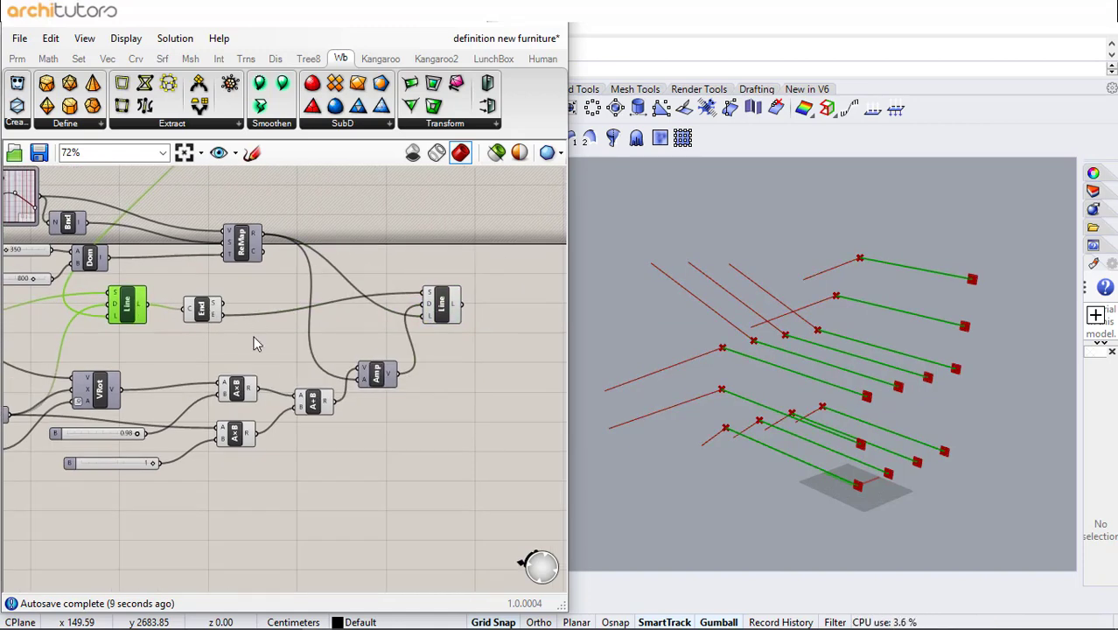
{"action": "left_click", "coordinate": [298, 322]}
{"action": "scroll", "coordinate": [317, 323], "scroll_direction": "up", "scroll_amount": 3}
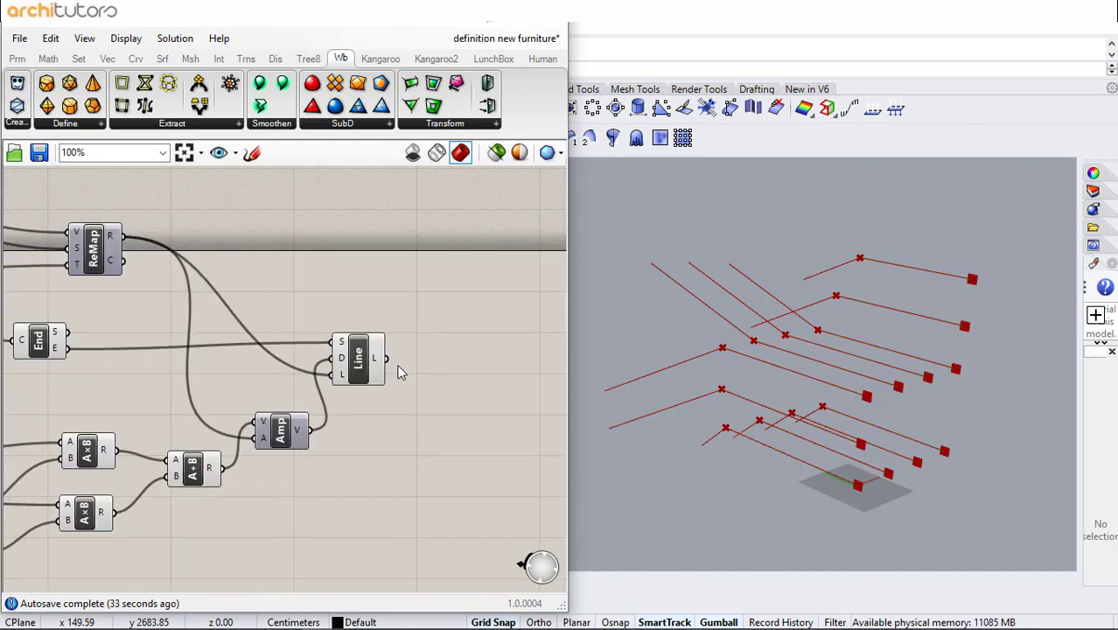
- Add a Graft Tree component beside the second Line's output and place a duplicate of it above
{"action": "double_click", "coordinate": [432, 355]}
{"action": "type", "text": "gr"}
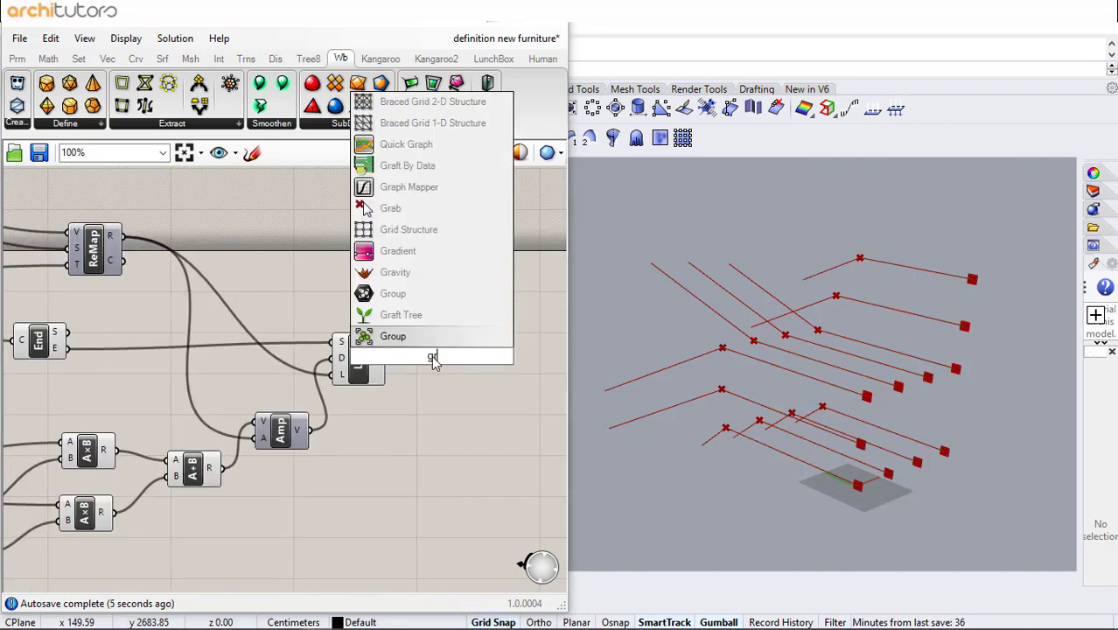
{"action": "left_click", "coordinate": [431, 316]}
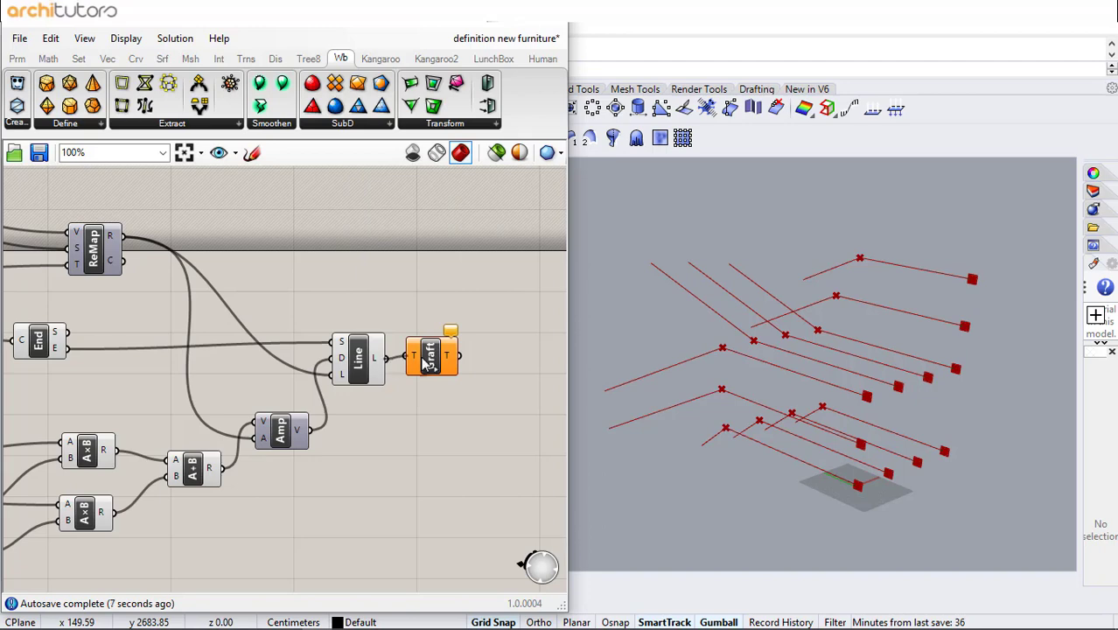
{"action": "left_click", "coordinate": [427, 347]}
{"action": "key", "text": "ctrl+c"}
{"action": "key", "text": "ctrl+v"}
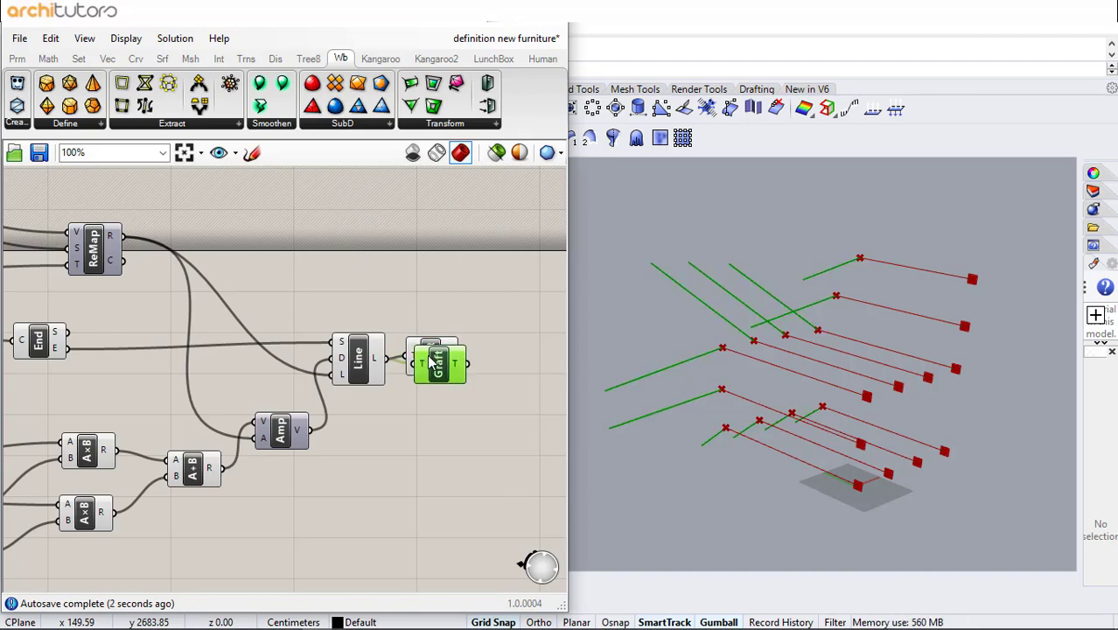
{"action": "left_click_drag", "start_coordinate": [427, 355], "coordinate": [397, 282]}
- Connect the first Line's output to the duplicated Graft Tree component
{"action": "right_click_drag", "start_coordinate": [141, 295], "coordinate": [287, 297]}
{"action": "left_click_drag", "start_coordinate": [191, 341], "coordinate": [191, 380]}
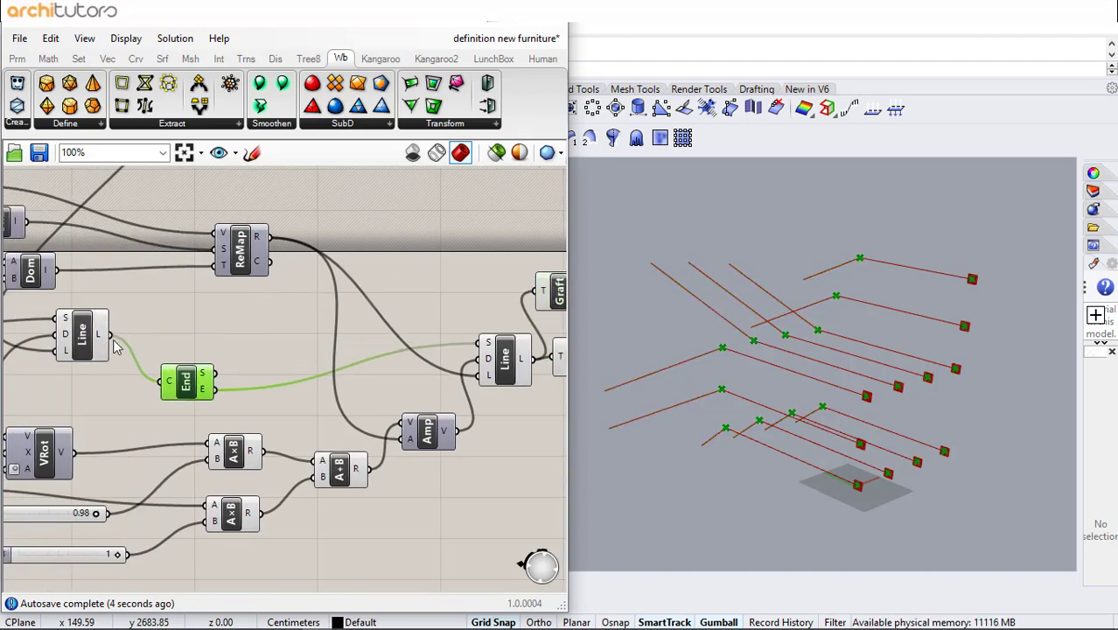
{"action": "left_click_drag", "start_coordinate": [107, 338], "coordinate": [517, 292]}
{"action": "right_click_drag", "start_coordinate": [522, 300], "coordinate": [281, 313]}
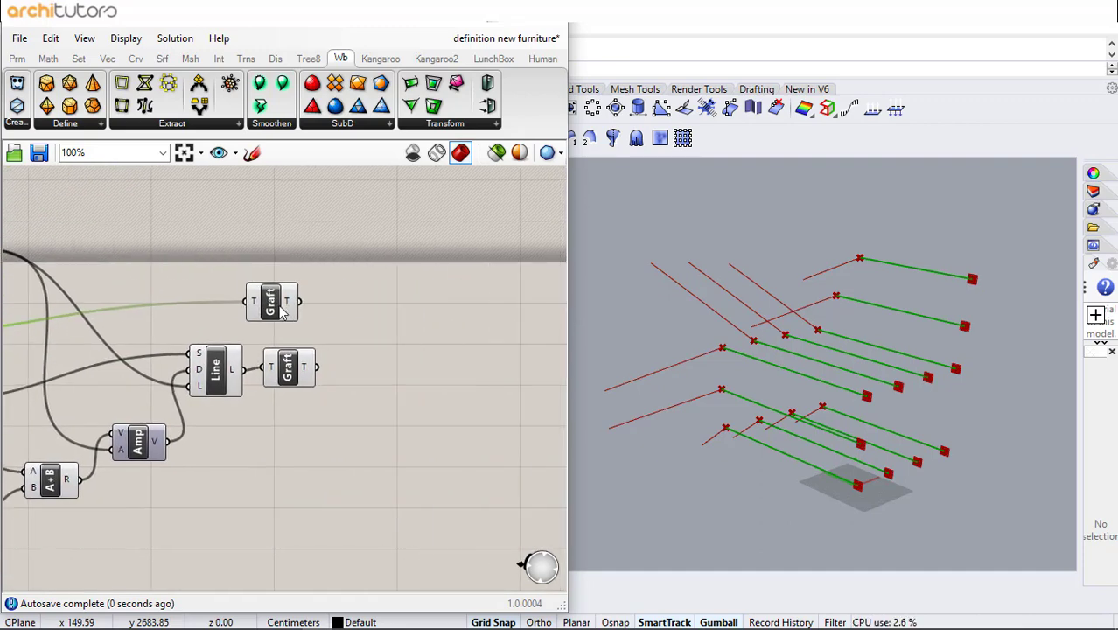
- Simplify the outputs of both Graft Tree components
{"action": "right_click", "coordinate": [286, 306]}
{"action": "left_click", "coordinate": [337, 382]}
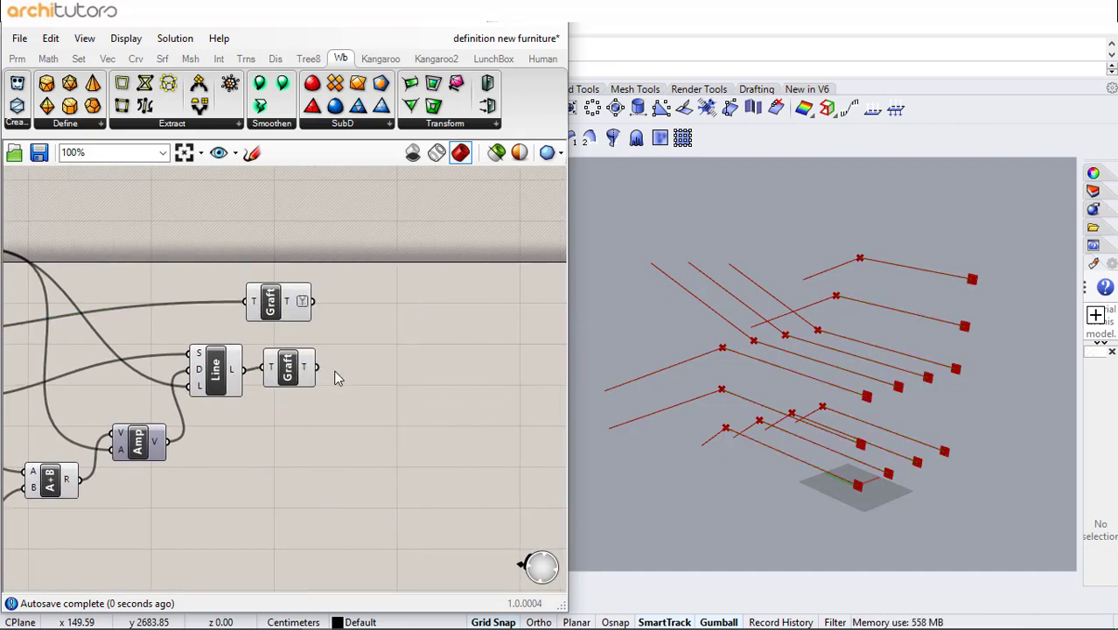
{"action": "right_click", "coordinate": [320, 376]}
{"action": "left_click", "coordinate": [376, 413]}
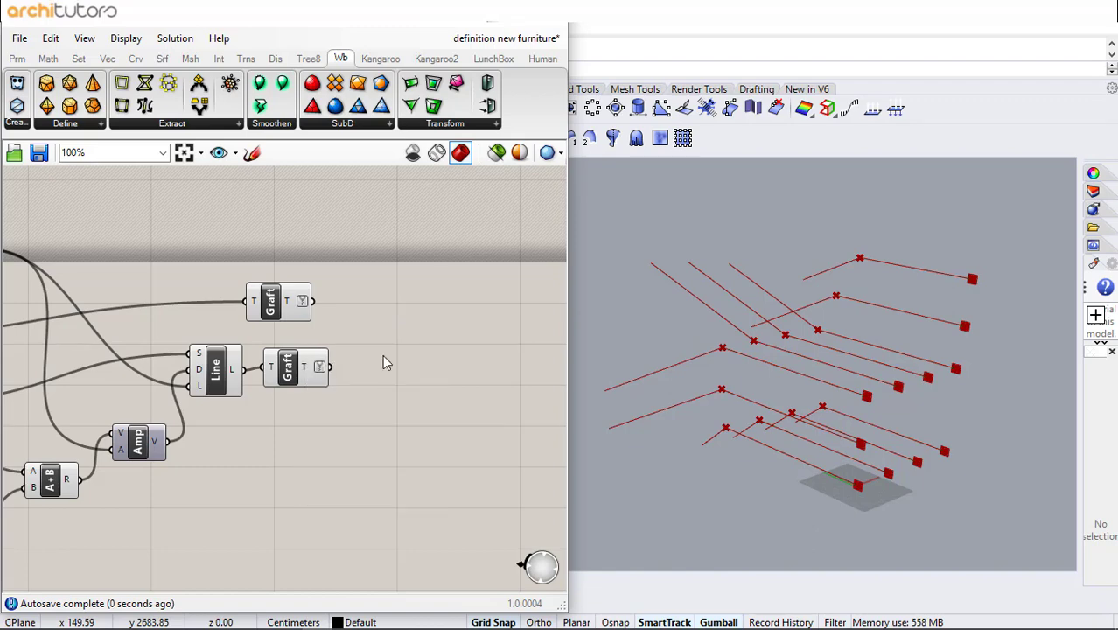
- Add a Merge component combining the outputs of both Graft Tree components
{"action": "double_click", "coordinate": [384, 360]}
{"action": "type", "text": "merge"}
{"action": "key", "text": "Return"}
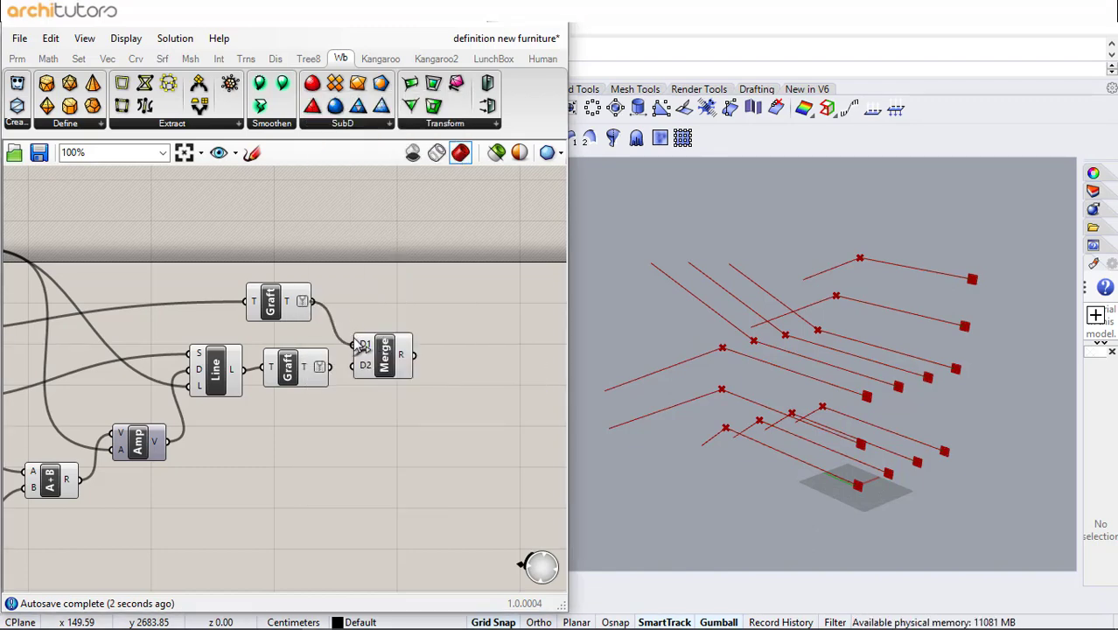
{"action": "left_click_drag", "start_coordinate": [331, 367], "coordinate": [414, 320]}
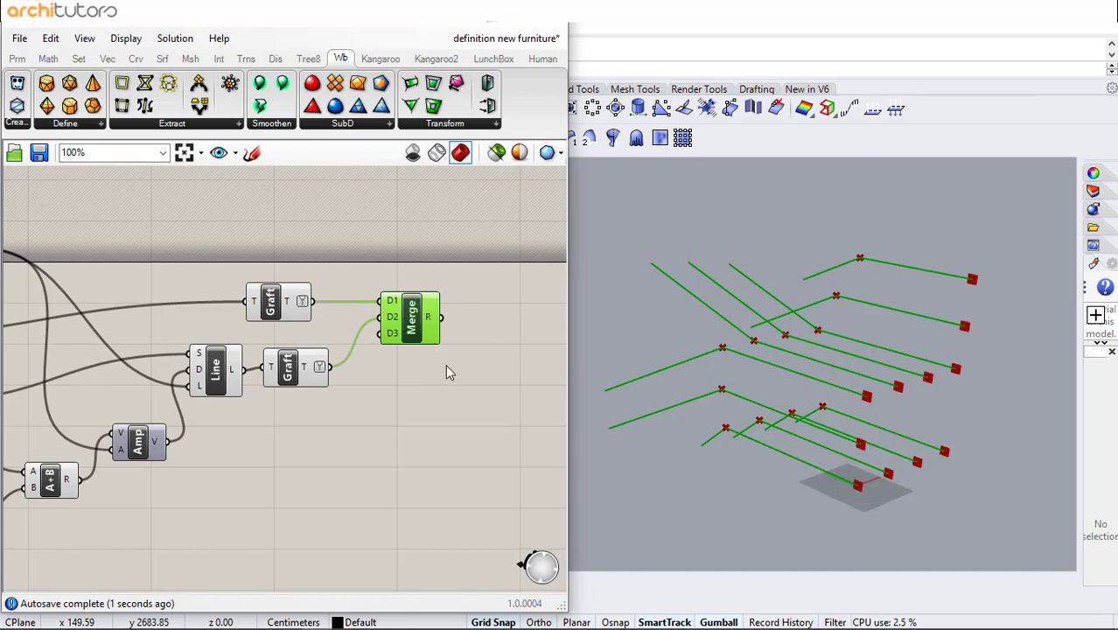
- Add a Join Curves component fed by the Merge output and flatten its output
{"action": "right_click_drag", "start_coordinate": [449, 364], "coordinate": [249, 364]}
{"action": "left_click", "coordinate": [289, 329]}
{"action": "double_click", "coordinate": [317, 318]}
{"action": "type", "text": "joi"}
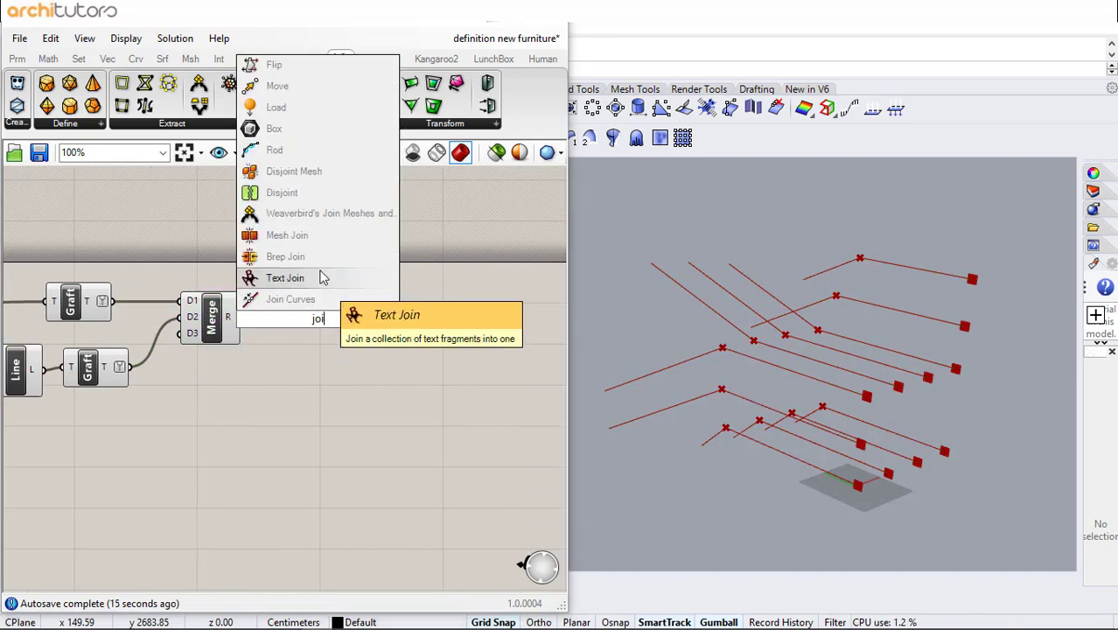
{"action": "left_click", "coordinate": [308, 301]}
{"action": "left_click_drag", "start_coordinate": [318, 317], "coordinate": [295, 324]}
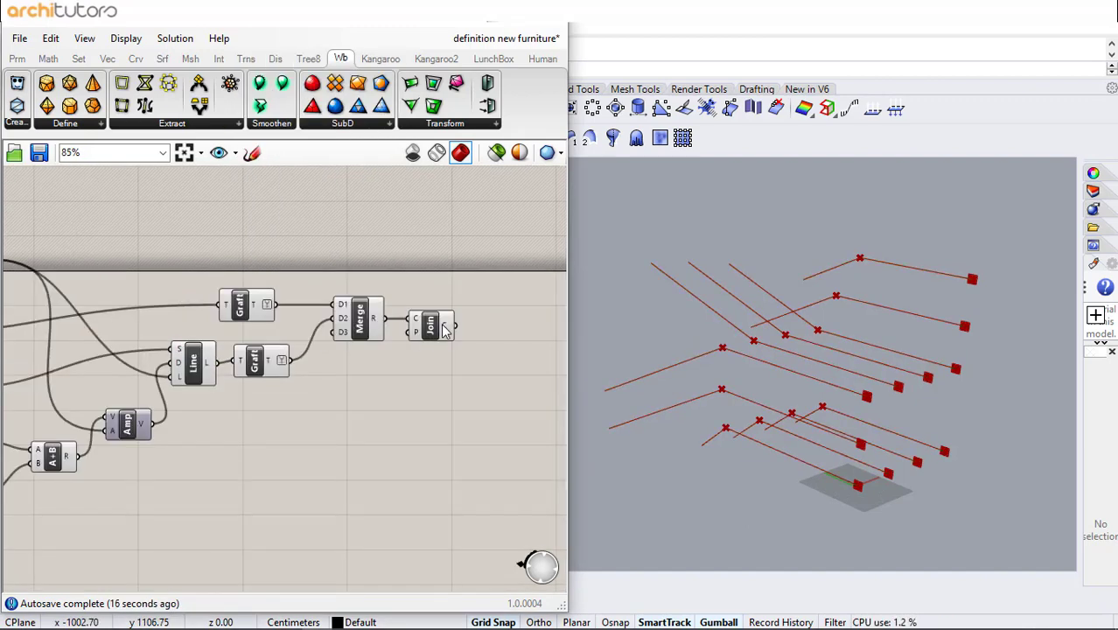
{"action": "right_click", "coordinate": [442, 325]}
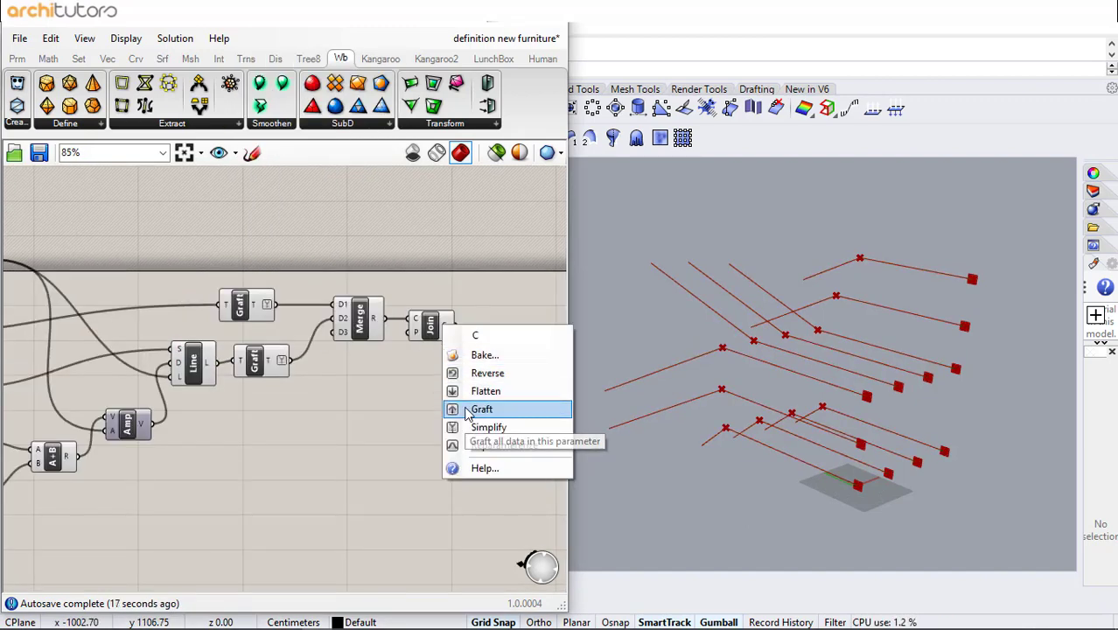
{"action": "left_click", "coordinate": [474, 393]}
- Add a Loft component lofting the joined curves into a surface
{"action": "right_click_drag", "start_coordinate": [495, 314], "coordinate": [317, 312]}
{"action": "scroll", "coordinate": [313, 312], "scroll_direction": "up", "scroll_amount": 1}
{"action": "double_click", "coordinate": [304, 320]}
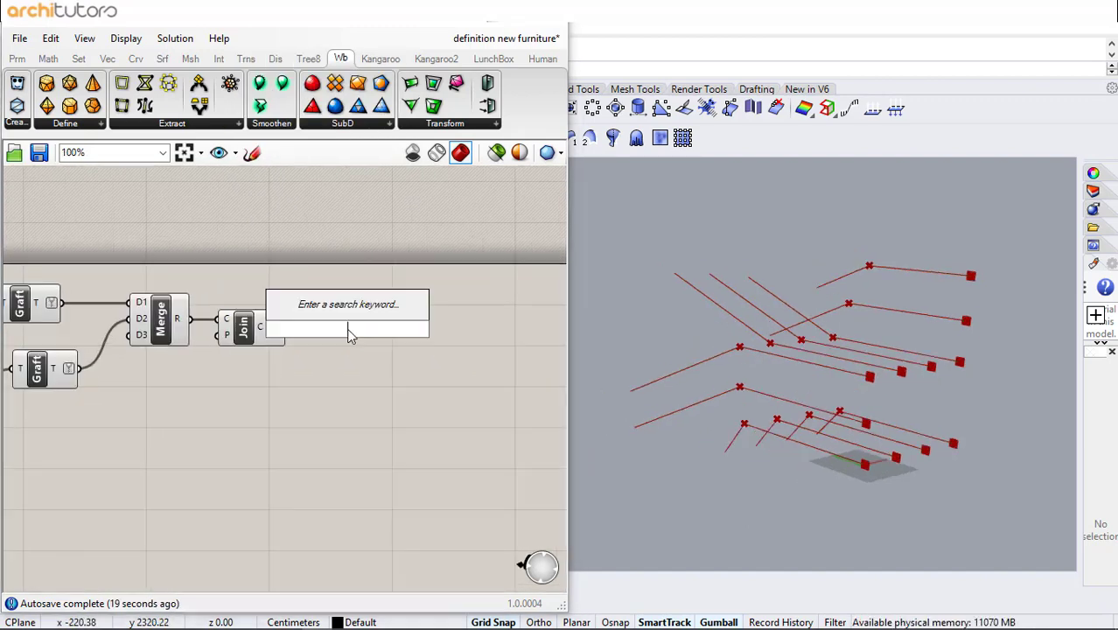
{"action": "type", "text": "loft"}
{"action": "left_click", "coordinate": [334, 291]}
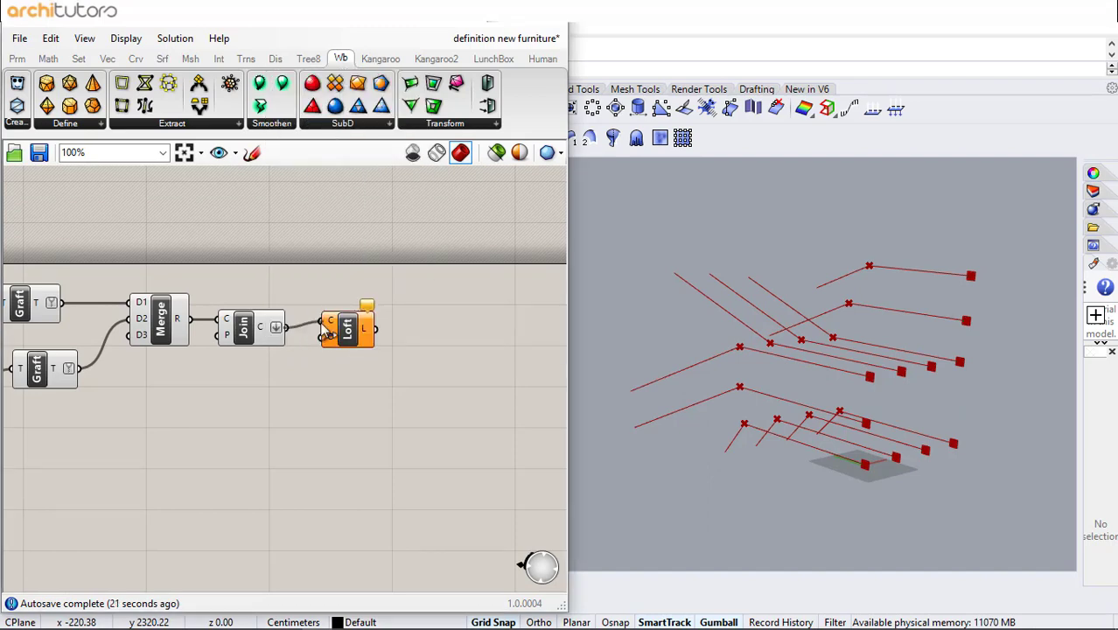
{"action": "left_click_drag", "start_coordinate": [322, 323], "coordinate": [323, 322]}
{"action": "left_click_drag", "start_coordinate": [341, 336], "coordinate": [332, 348]}
{"action": "left_click", "coordinate": [342, 407]}
{"action": "right_click_drag", "start_coordinate": [400, 338], "coordinate": [322, 331]}
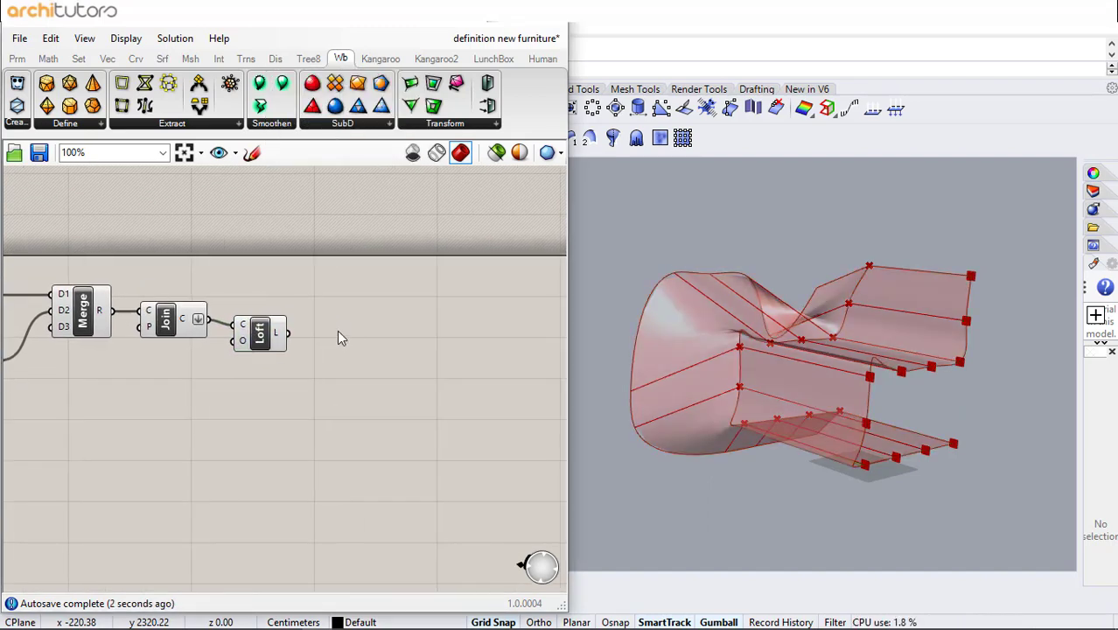
- Add a Mirror component and feed the lofted surface into its geometry input
{"action": "double_click", "coordinate": [328, 338]}
{"action": "type", "text": "mirror"}
{"action": "key", "text": "Return"}
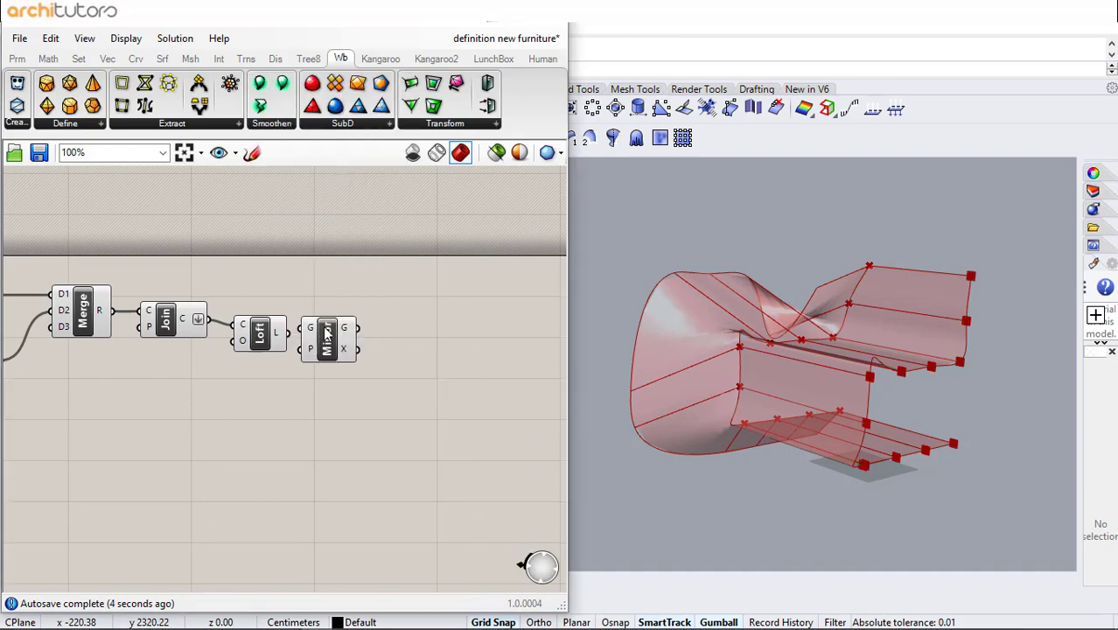
{"action": "left_click_drag", "start_coordinate": [291, 339], "coordinate": [349, 347]}
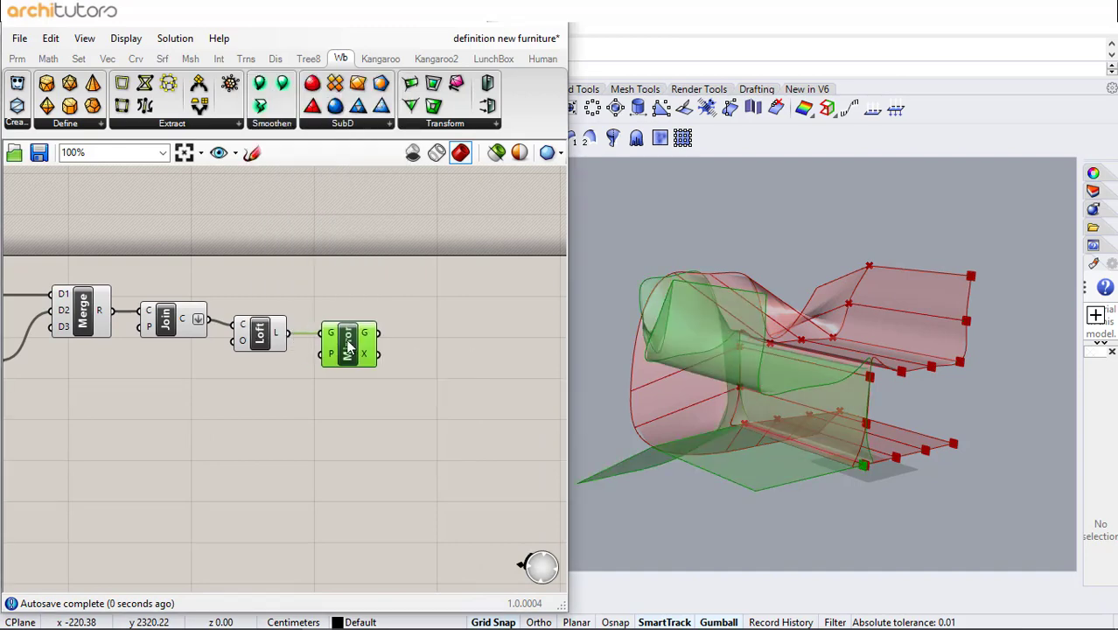
- Add an XZ Plane component and connect it as the Mirror component's plane
{"action": "double_click", "coordinate": [233, 374]}
{"action": "type", "text": "zx"}
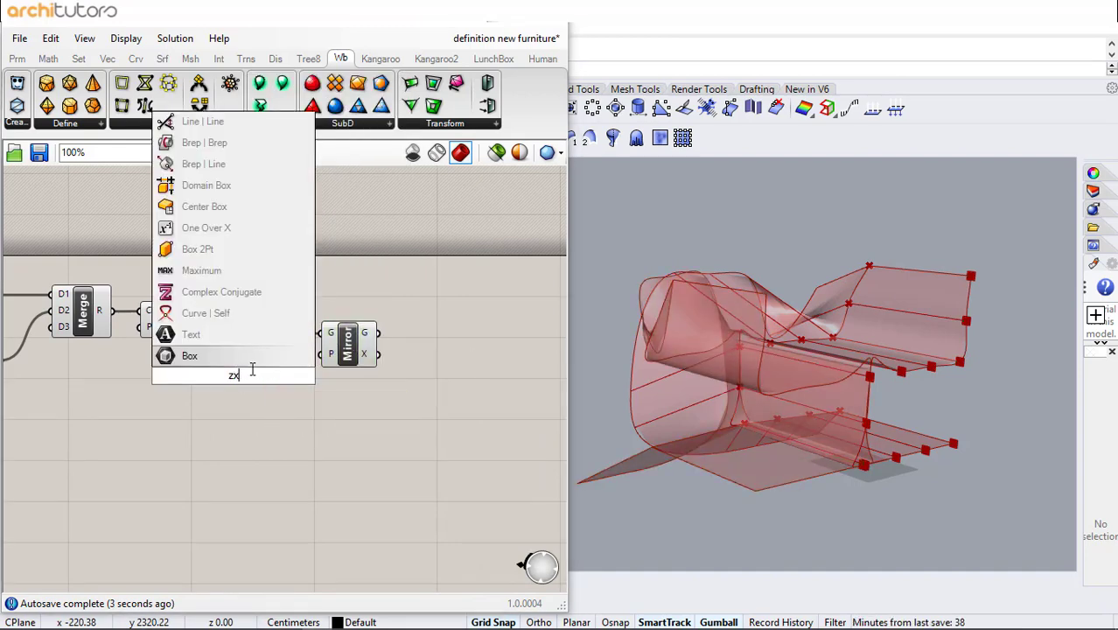
{"action": "type", "text": "xz"}
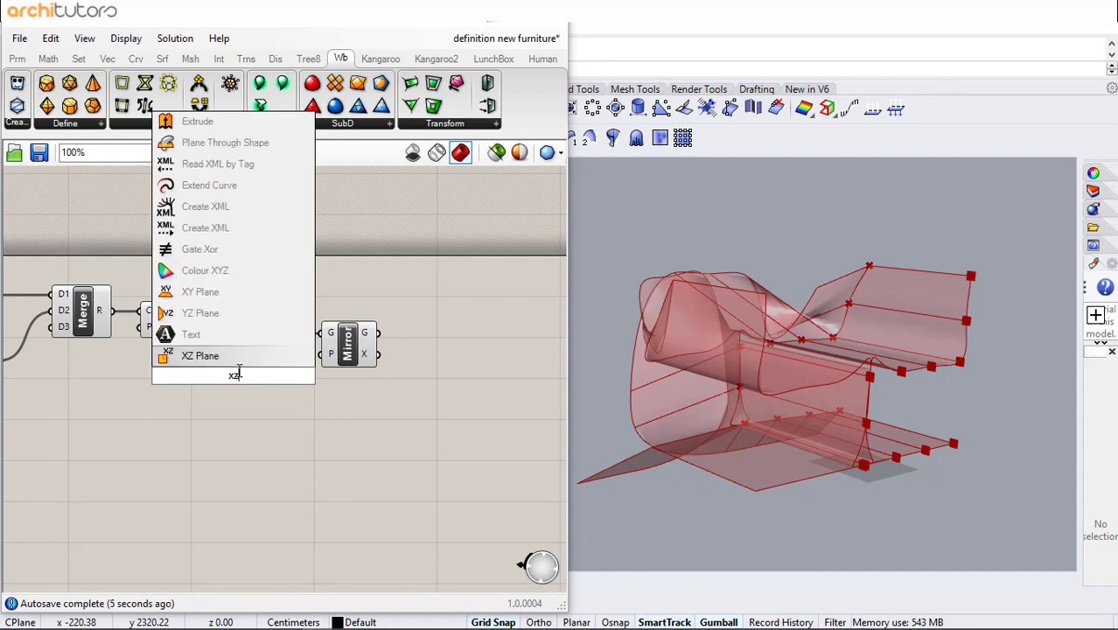
{"action": "key", "text": "Return"}
{"action": "left_click_drag", "start_coordinate": [319, 368], "coordinate": [320, 364]}
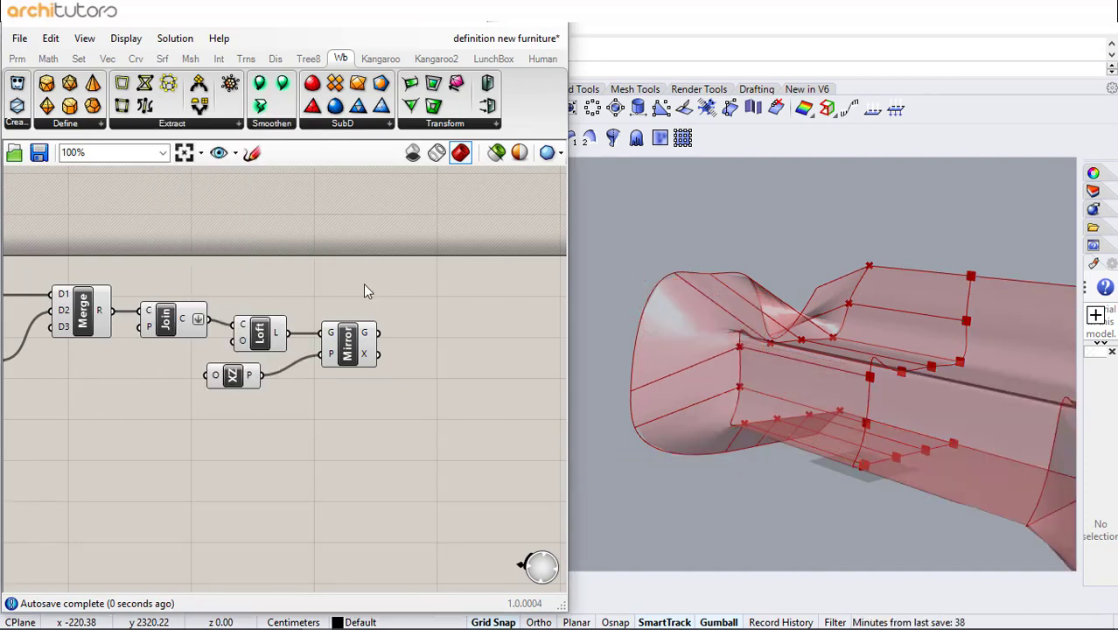
- Set the Loft component's loft options to the Straight type
{"action": "right_click", "coordinate": [248, 343]}
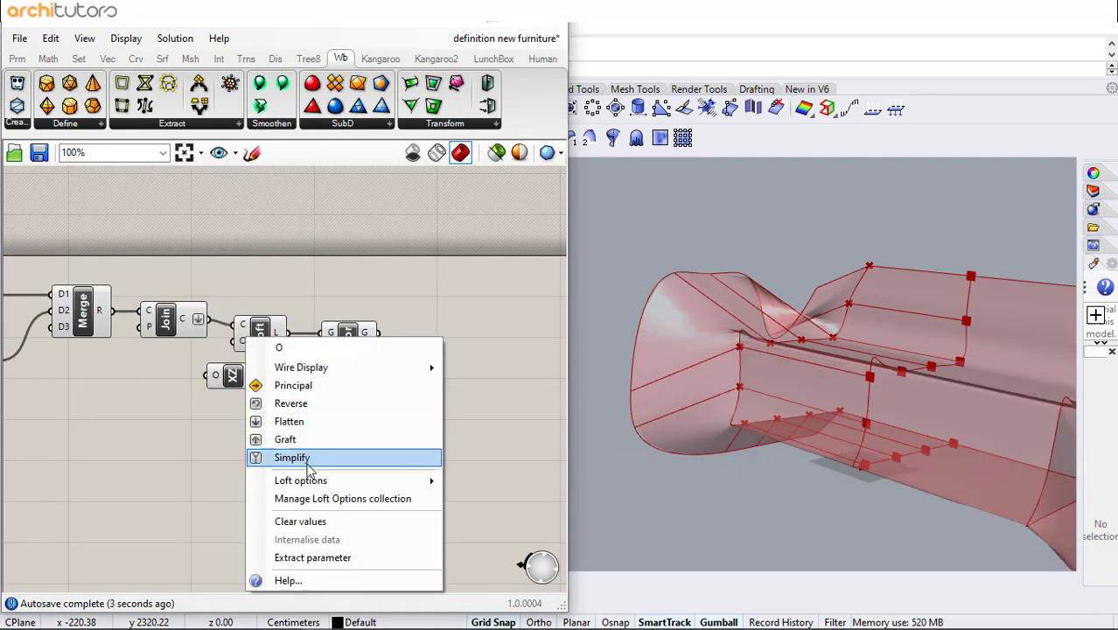
{"action": "mouse_move", "coordinate": [325, 482]}
{"action": "left_click", "coordinate": [525, 519]}
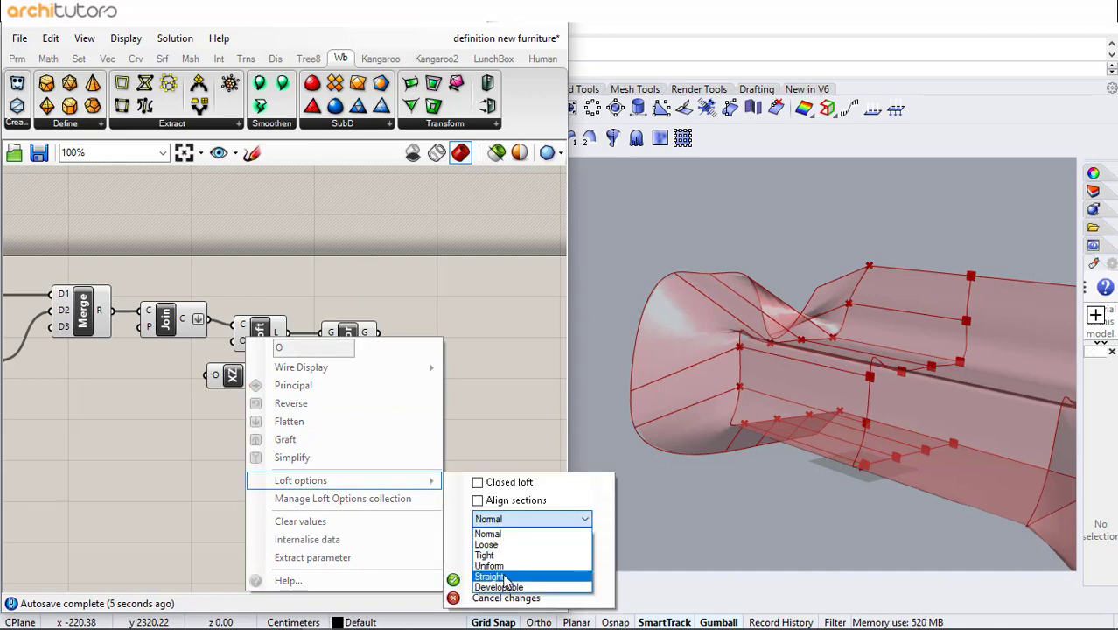
{"action": "left_click", "coordinate": [488, 576]}
{"action": "left_click", "coordinate": [507, 577]}
{"action": "right_click_drag", "start_coordinate": [347, 426], "coordinate": [248, 408]}
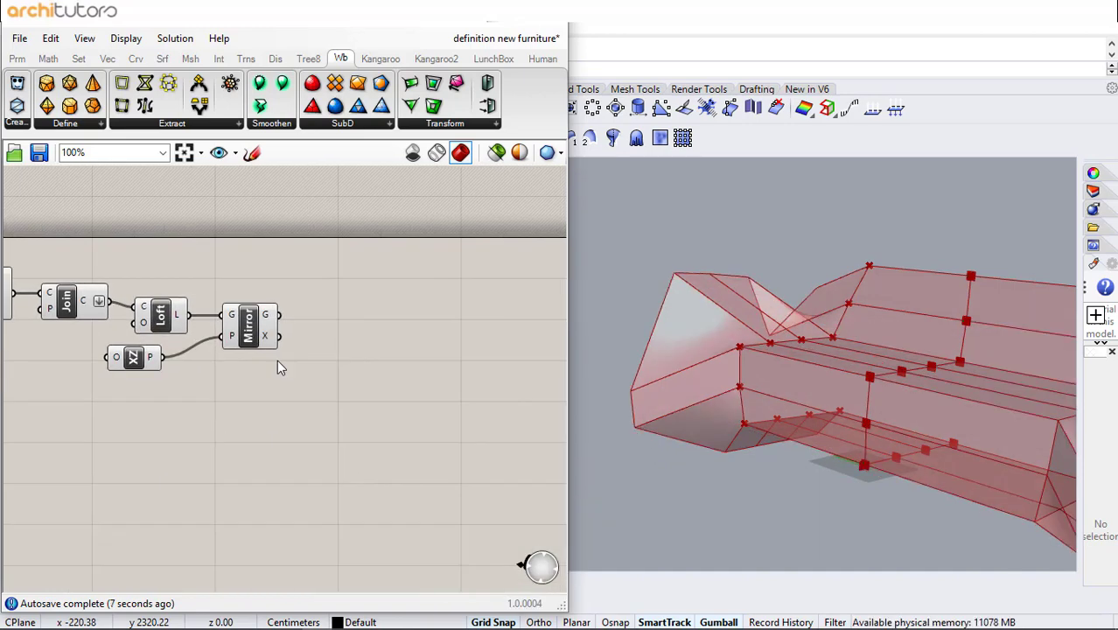
- Review the whole definition and the mirrored lofted geometry in the viewport
{"action": "right_click_drag", "start_coordinate": [734, 343], "coordinate": [791, 350]}
{"action": "scroll", "coordinate": [350, 306], "scroll_direction": "down", "scroll_amount": 4}
{"action": "scroll", "coordinate": [324, 288], "scroll_direction": "down", "scroll_amount": 6}
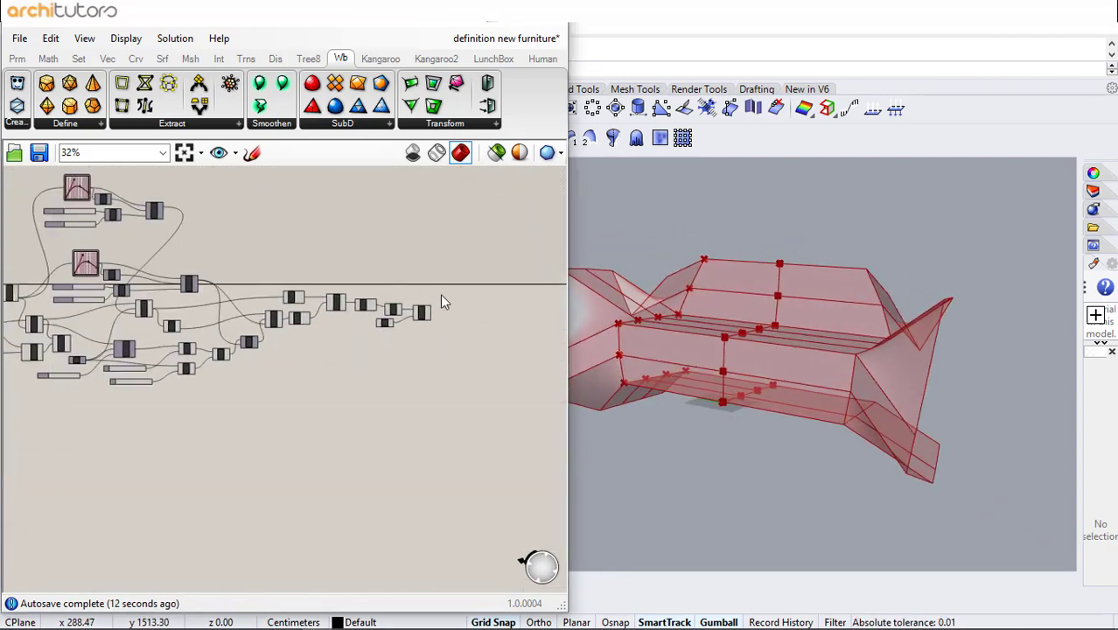
{"action": "left_click_drag", "start_coordinate": [409, 215], "coordinate": [237, 337]}
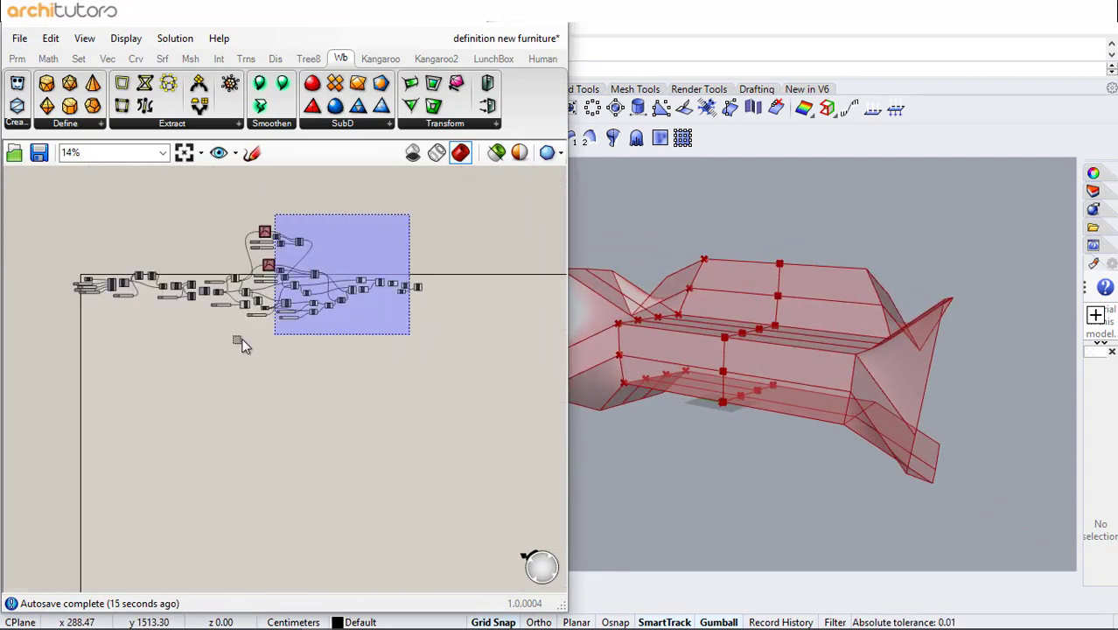
{"action": "scroll", "coordinate": [230, 262], "scroll_direction": "up", "scroll_amount": 3}
{"action": "middle_click", "coordinate": [365, 253]}
{"action": "left_click", "coordinate": [417, 203]}
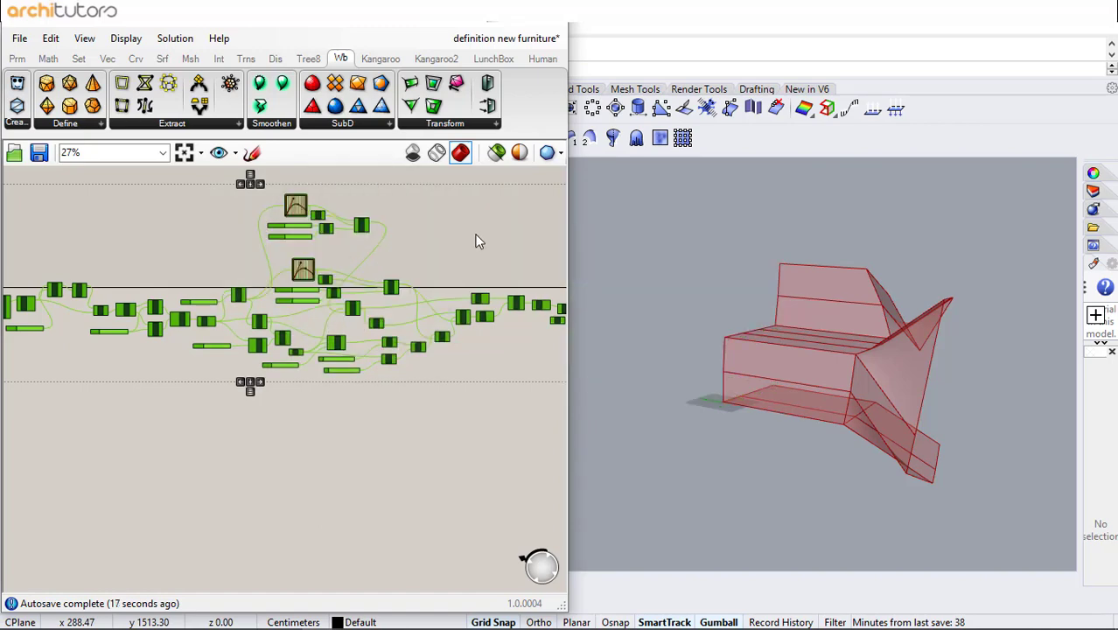
{"action": "left_click", "coordinate": [477, 237]}
{"action": "right_click_drag", "start_coordinate": [407, 235], "coordinate": [213, 266]}
{"action": "scroll", "coordinate": [404, 340], "scroll_direction": "up", "scroll_amount": 6}
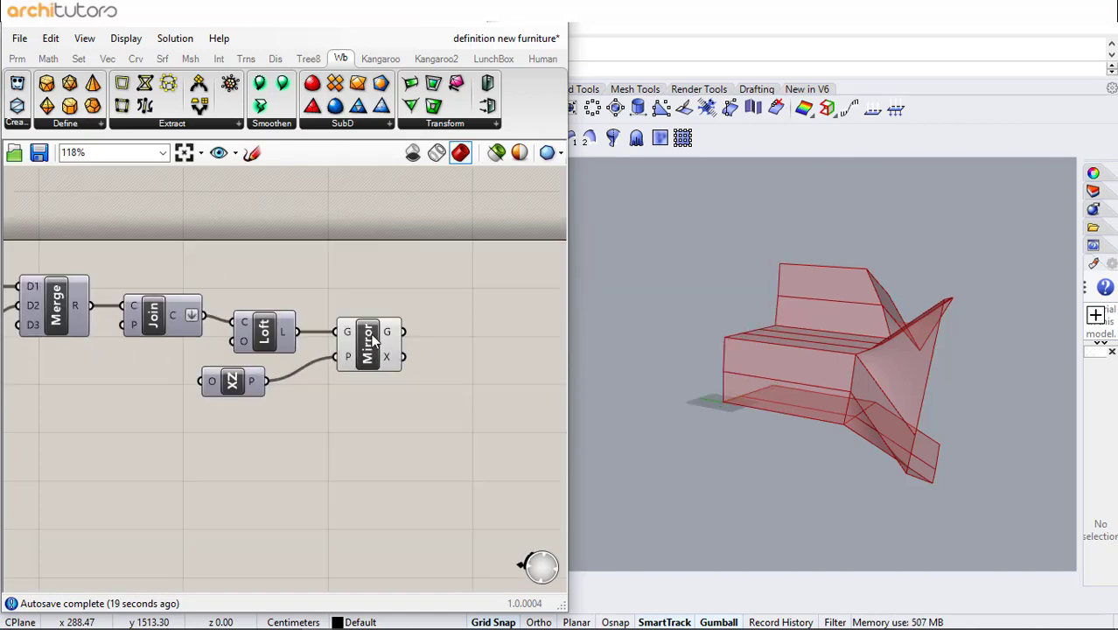
- Add a Merge component combining the Loft output and the Mirror output
{"action": "left_click", "coordinate": [385, 345]}
{"action": "left_click", "coordinate": [436, 316]}
{"action": "double_click", "coordinate": [442, 319]}
{"action": "type", "text": "merge"}
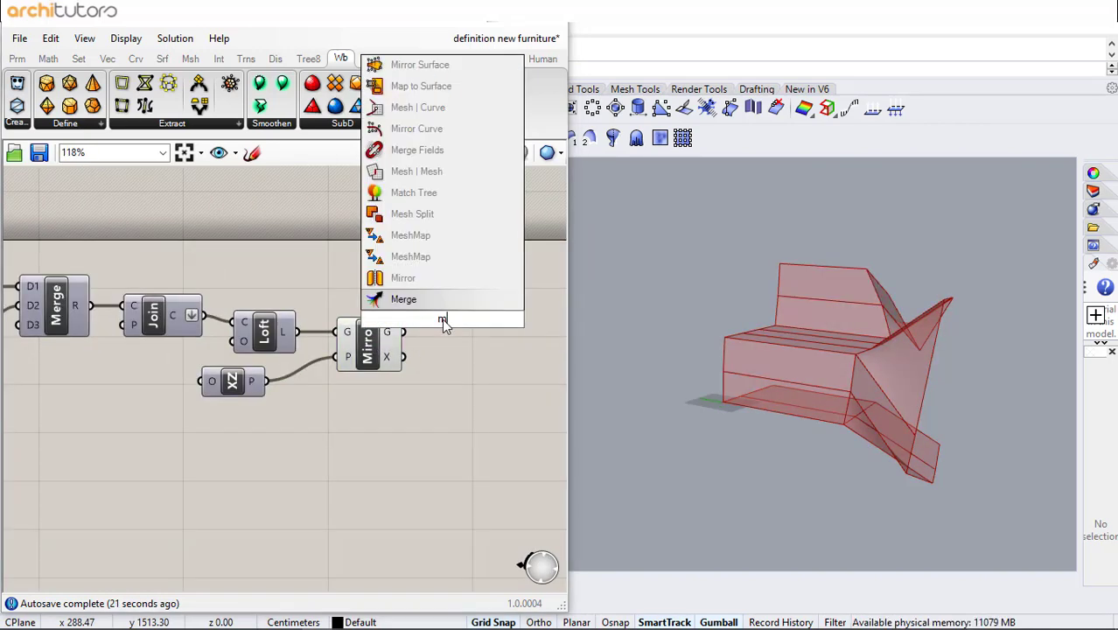
{"action": "key", "text": "Return"}
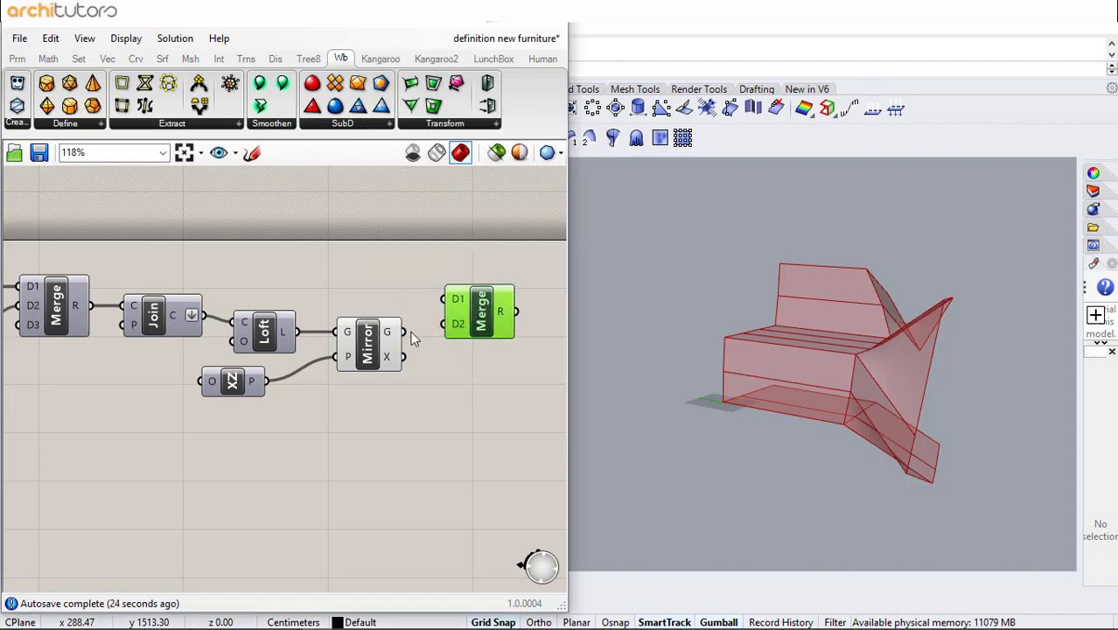
{"action": "left_click_drag", "start_coordinate": [405, 332], "coordinate": [445, 323]}
{"action": "left_click_drag", "start_coordinate": [368, 340], "coordinate": [358, 386]}
{"action": "left_click_drag", "start_coordinate": [434, 295], "coordinate": [445, 293]}
{"action": "left_click_drag", "start_coordinate": [480, 318], "coordinate": [480, 343]}
{"action": "left_click", "coordinate": [470, 380]}
{"action": "right_click_drag", "start_coordinate": [467, 380], "coordinate": [265, 368]}
{"action": "left_click", "coordinate": [295, 327]}
{"action": "left_click", "coordinate": [341, 321]}
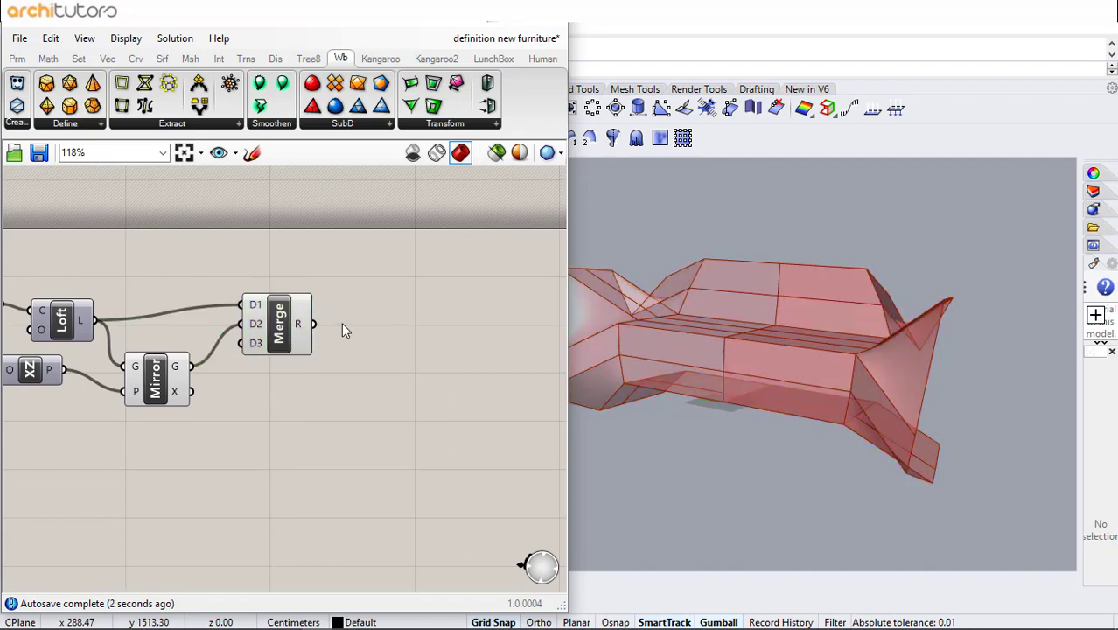
- Add a Brep Join component fed by the merged surfaces
{"action": "double_click", "coordinate": [379, 332]}
{"action": "type", "text": "bre"}
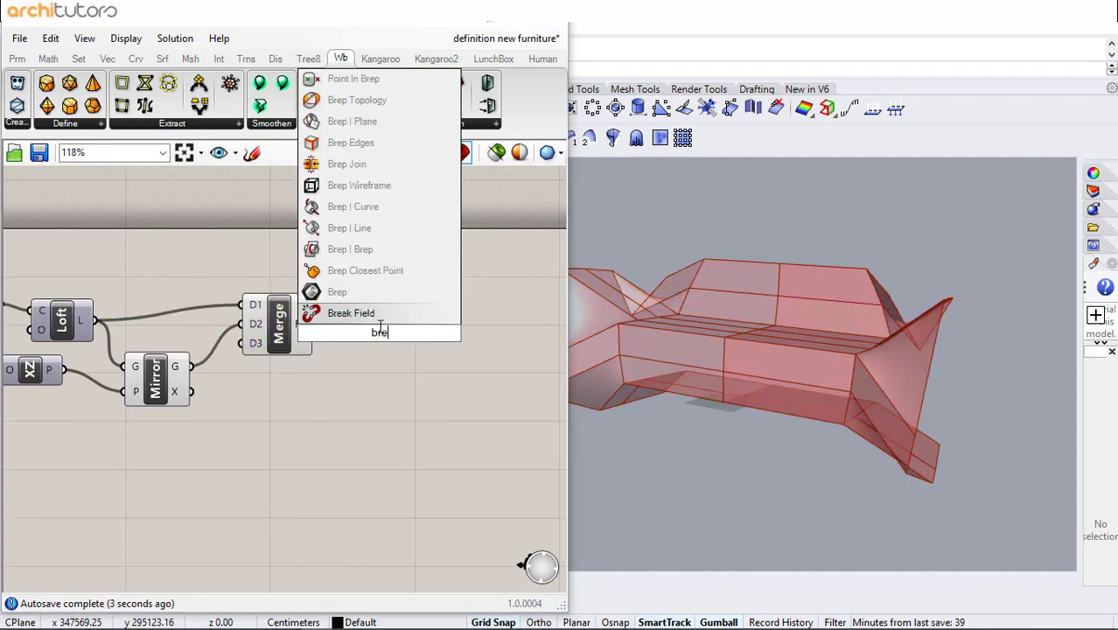
{"action": "left_click", "coordinate": [366, 163]}
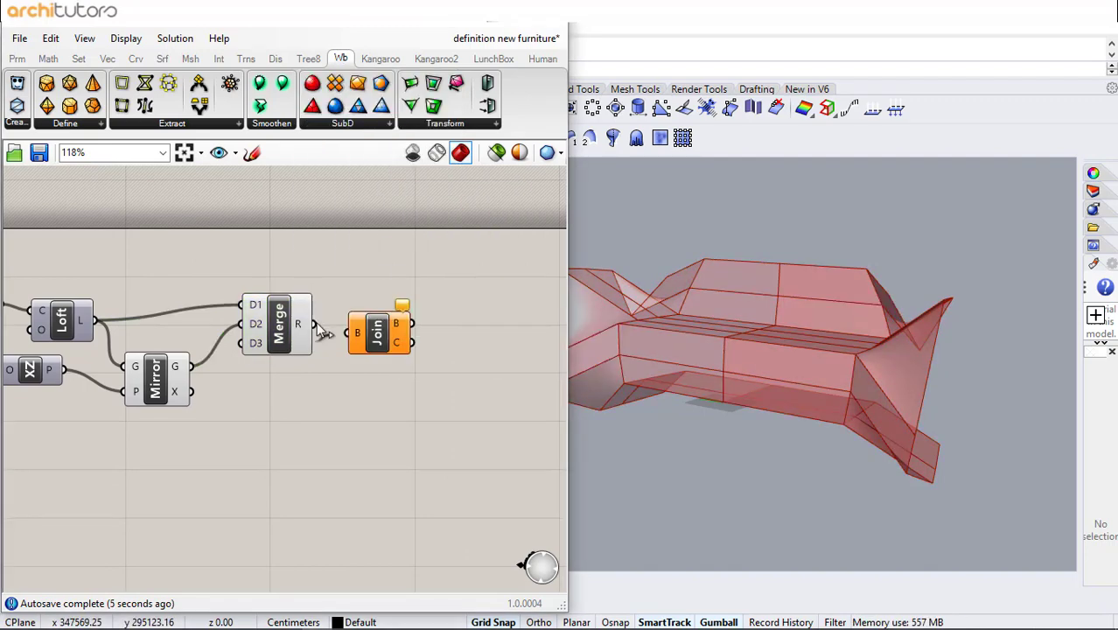
{"action": "left_click_drag", "start_coordinate": [322, 330], "coordinate": [349, 332]}
{"action": "left_click", "coordinate": [376, 329]}
{"action": "right_click_drag", "start_coordinate": [414, 267], "coordinate": [352, 260]}
{"action": "left_click_drag", "start_coordinate": [267, 245], "coordinate": [17, 420]}
{"action": "middle_click", "coordinate": [164, 467]}
{"action": "left_click", "coordinate": [216, 419]}
{"action": "left_click", "coordinate": [367, 410]}
{"action": "right_click_drag", "start_coordinate": [392, 366], "coordinate": [292, 361]}
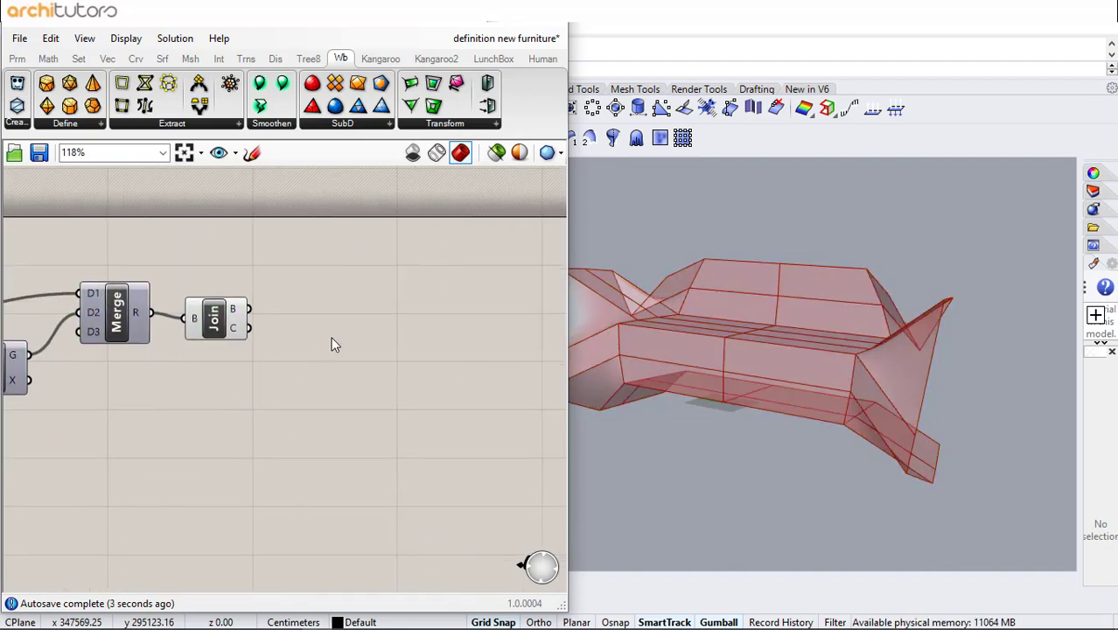
- Add a Contour component to the right of the Brep Join
{"action": "double_click", "coordinate": [333, 344]}
{"action": "type", "text": "contr"}
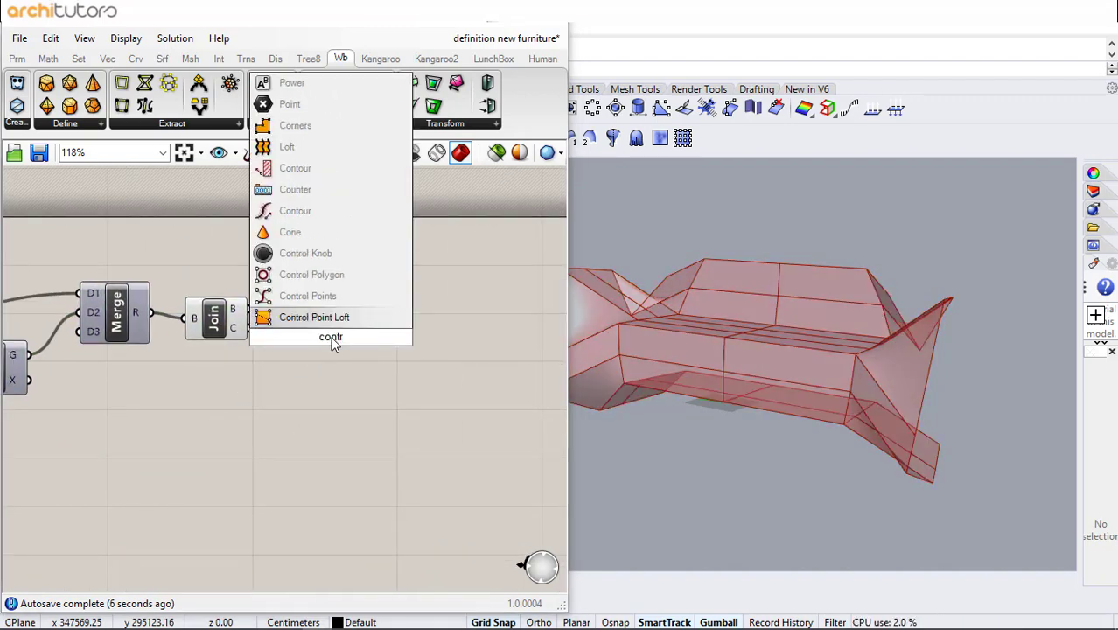
{"action": "key", "text": "BackSpace"}
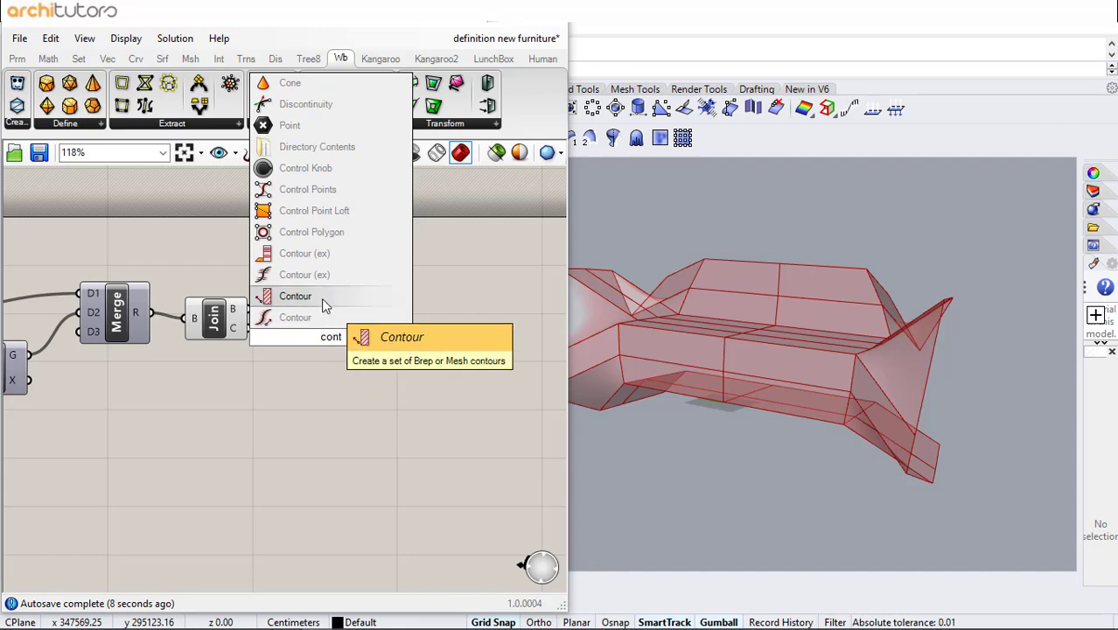
{"action": "left_click", "coordinate": [321, 297]}
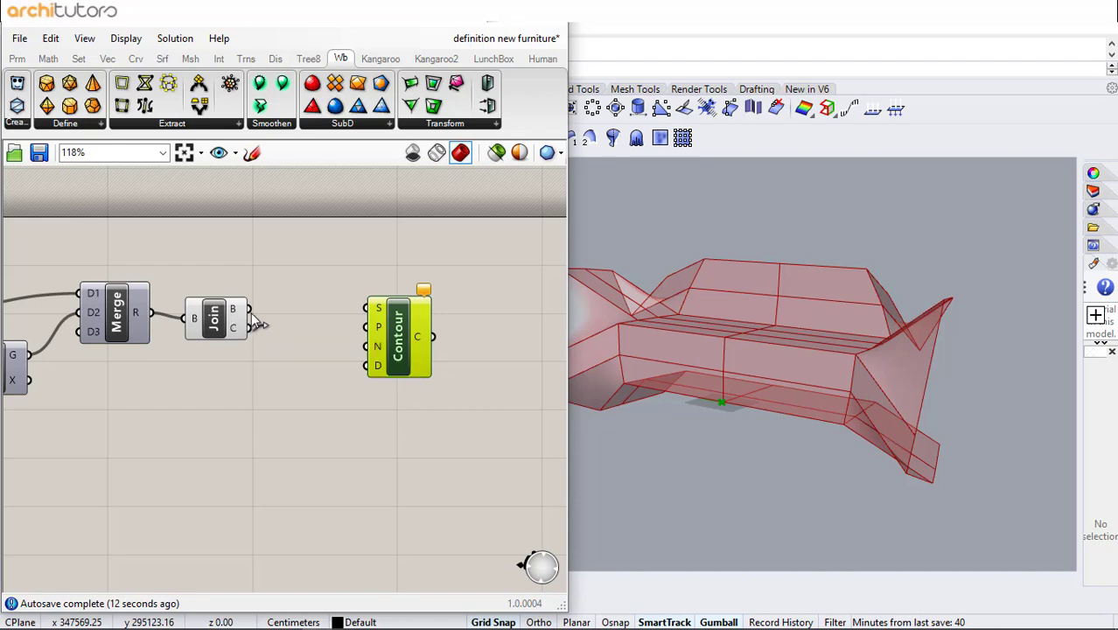
{"action": "left_click_drag", "start_coordinate": [405, 331], "coordinate": [443, 331]}
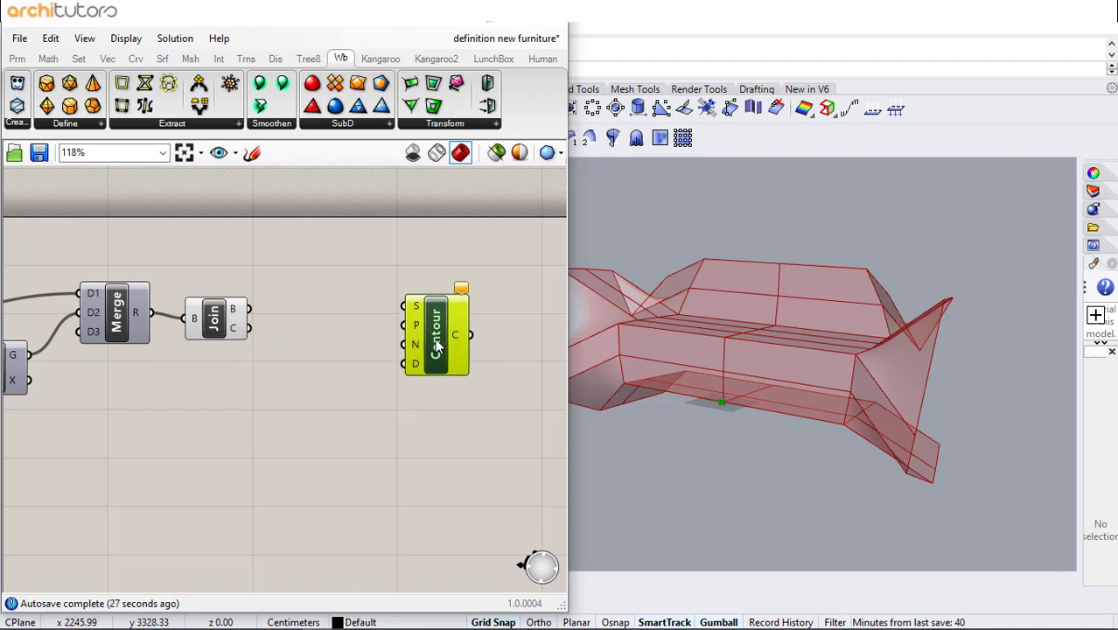
{"action": "left_click_drag", "start_coordinate": [435, 338], "coordinate": [501, 336]}
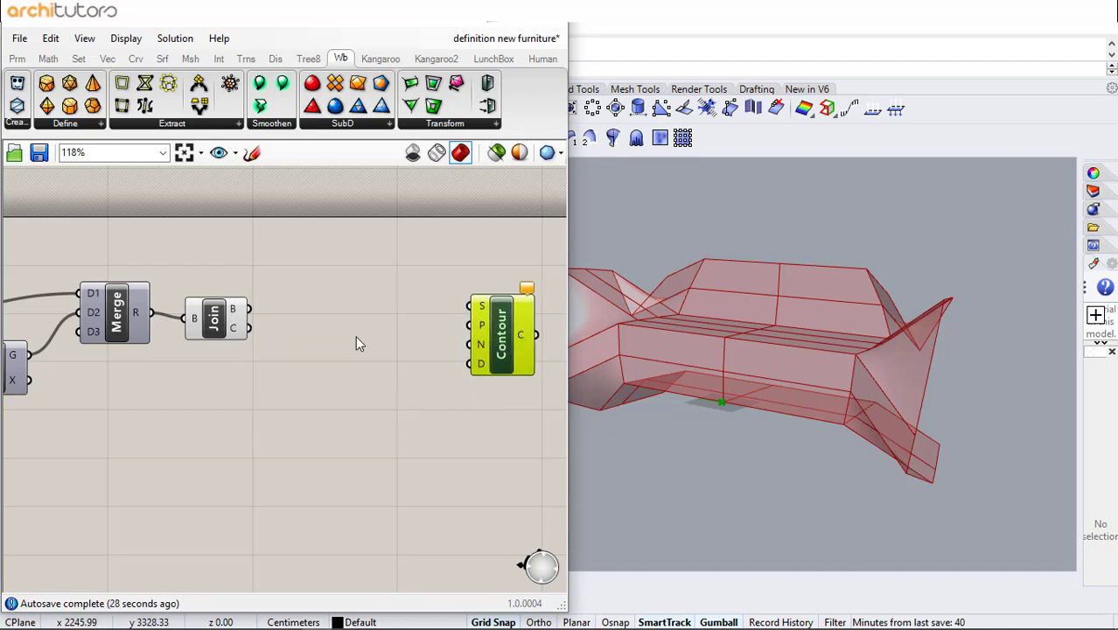
{"action": "left_click", "coordinate": [344, 334]}
- Add a Simple Mesh component converting the joined Brep into a mesh
{"action": "double_click", "coordinate": [284, 279]}
{"action": "type", "text": "simpl"}
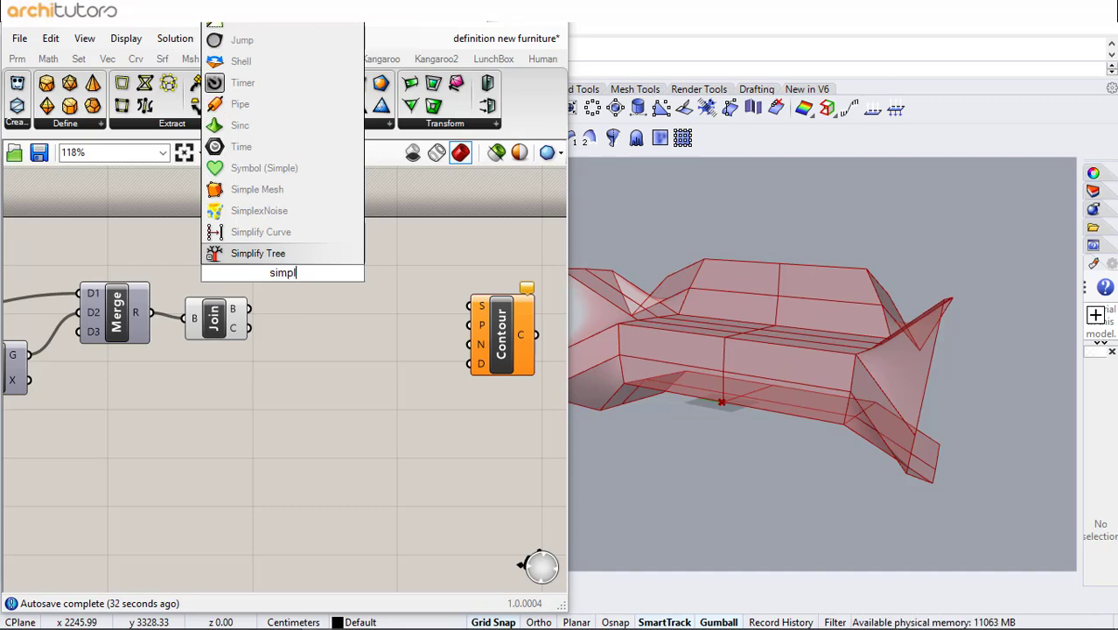
{"action": "left_click", "coordinate": [300, 192]}
{"action": "left_click_drag", "start_coordinate": [272, 264], "coordinate": [322, 268]}
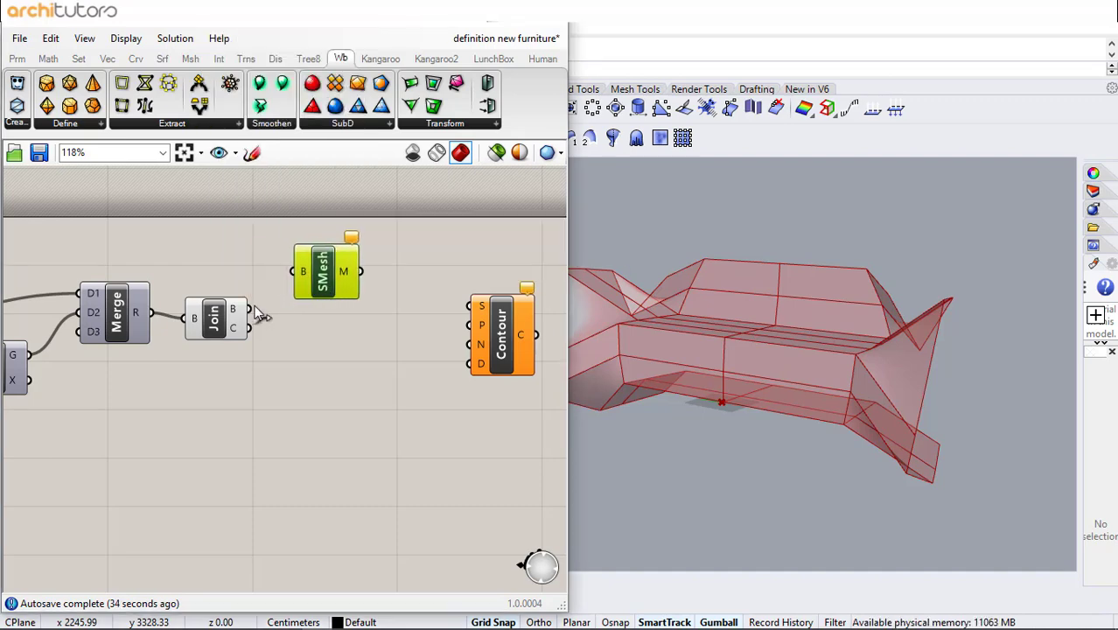
{"action": "left_click_drag", "start_coordinate": [248, 308], "coordinate": [292, 271]}
{"action": "right_click_drag", "start_coordinate": [372, 269], "coordinate": [307, 232]}
{"action": "scroll", "coordinate": [309, 249], "scroll_direction": "up", "scroll_amount": 2}
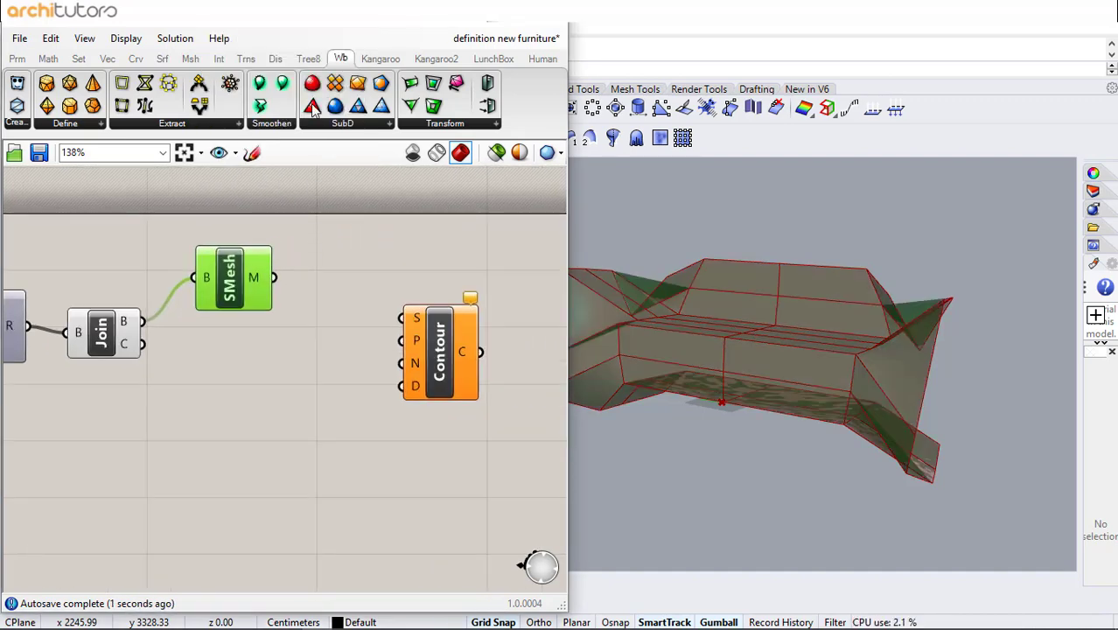
- Add a Weaverbird Catmull-Clark subdivision component fed by the Simple Mesh output
{"action": "left_click_drag", "start_coordinate": [341, 216], "coordinate": [340, 267]}
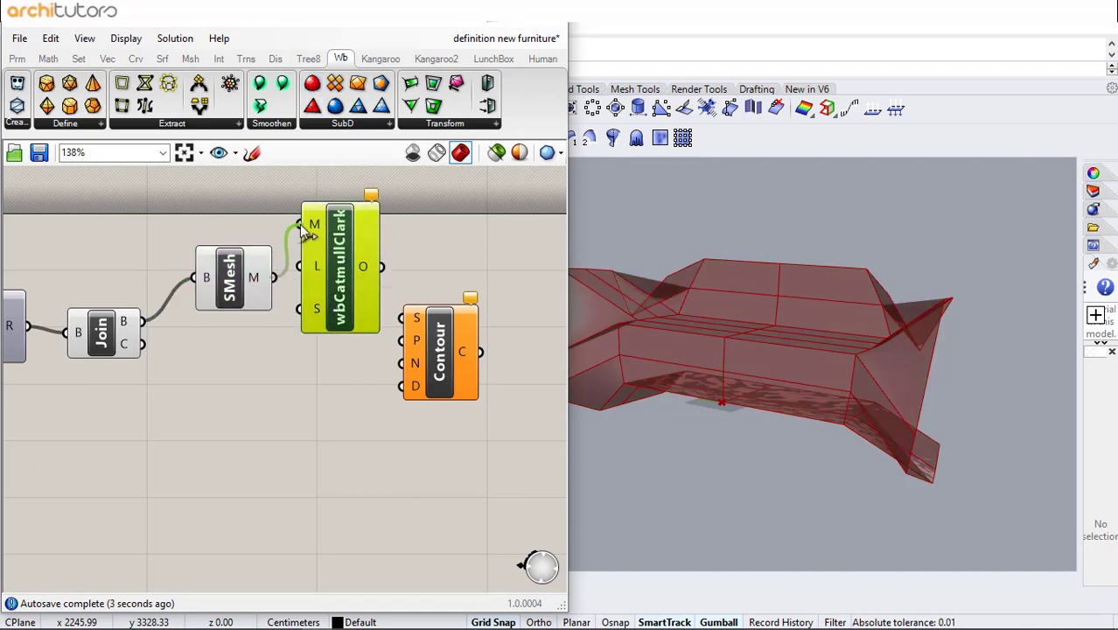
- Connect the Simple Mesh output to the Catmull-Clark mesh input and the subdivided mesh to the Contour's shape input
{"action": "left_click_drag", "start_coordinate": [301, 226], "coordinate": [301, 224]}
{"action": "left_click_drag", "start_coordinate": [382, 269], "coordinate": [402, 318]}
{"action": "left_click_drag", "start_coordinate": [441, 324], "coordinate": [476, 324]}
{"action": "left_click", "coordinate": [228, 384]}
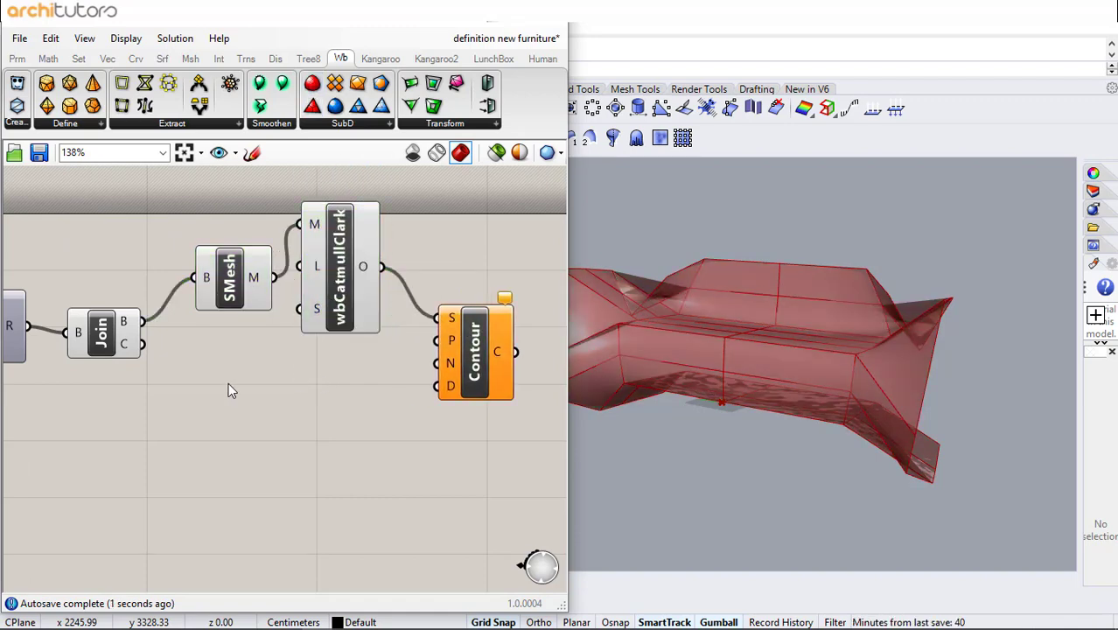
- Add an Area component fed by the joined Brep and connect its centroid to the Contour's point input
{"action": "double_click", "coordinate": [211, 367]}
{"action": "type", "text": "area"}
{"action": "left_click", "coordinate": [207, 347]}
{"action": "scroll", "coordinate": [244, 341], "scroll_direction": "down", "scroll_amount": 1}
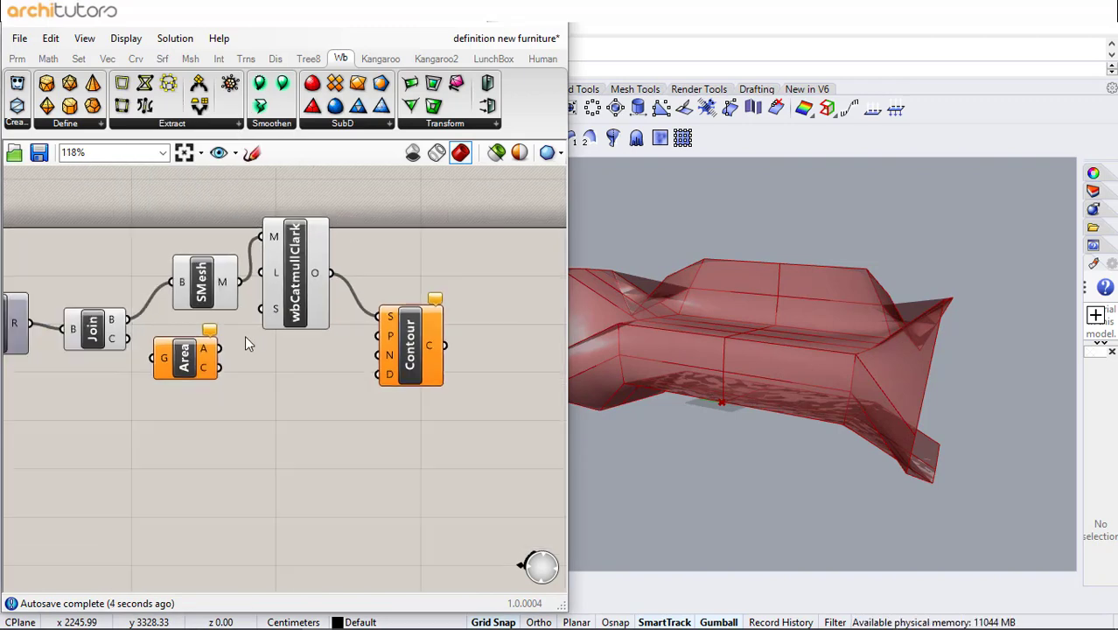
{"action": "right_click_drag", "start_coordinate": [245, 341], "coordinate": [341, 328]}
{"action": "left_click_drag", "start_coordinate": [204, 323], "coordinate": [188, 297]}
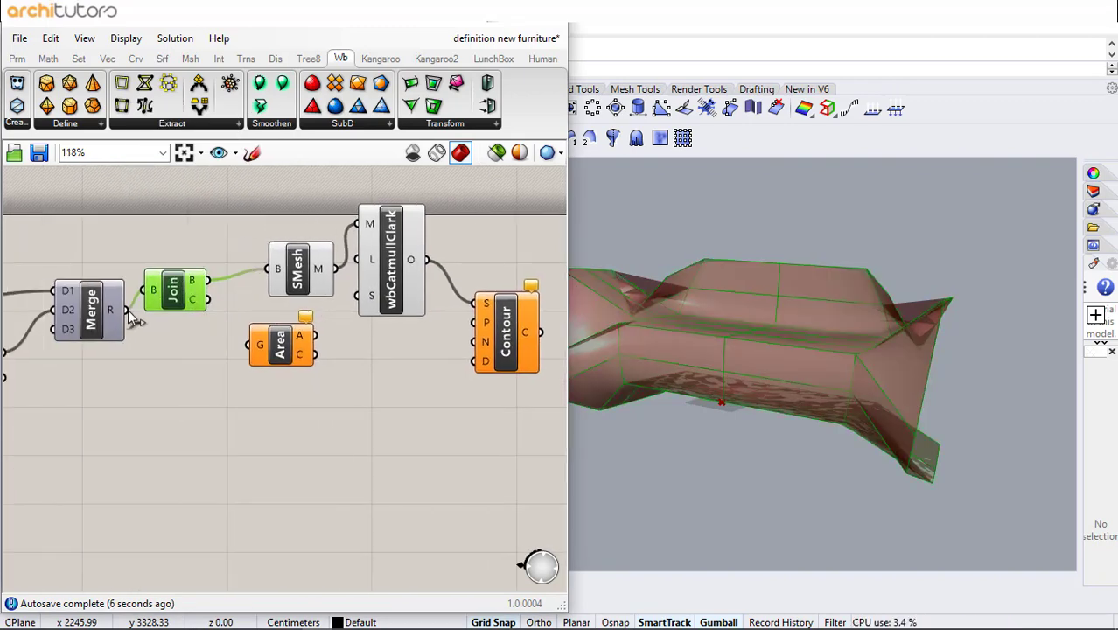
{"action": "right_click_drag", "start_coordinate": [330, 353], "coordinate": [225, 356]}
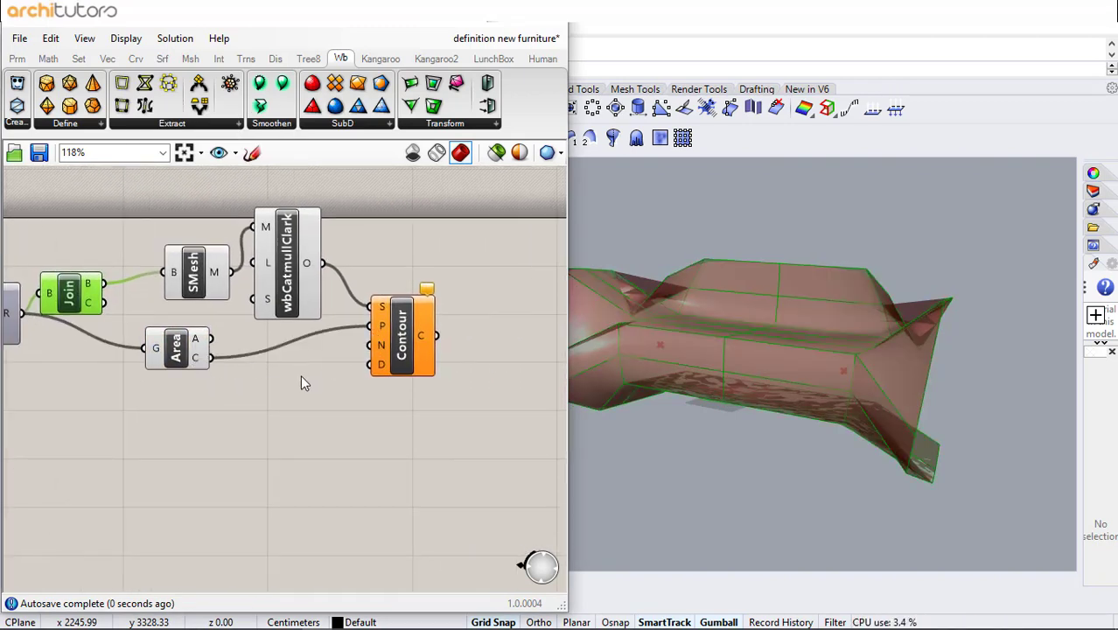
- Add a Unit Y vector component and connect it to the Contour's normal input
{"action": "double_click", "coordinate": [264, 382]}
{"action": "type", "text": "y"}
{"action": "left_click", "coordinate": [257, 367]}
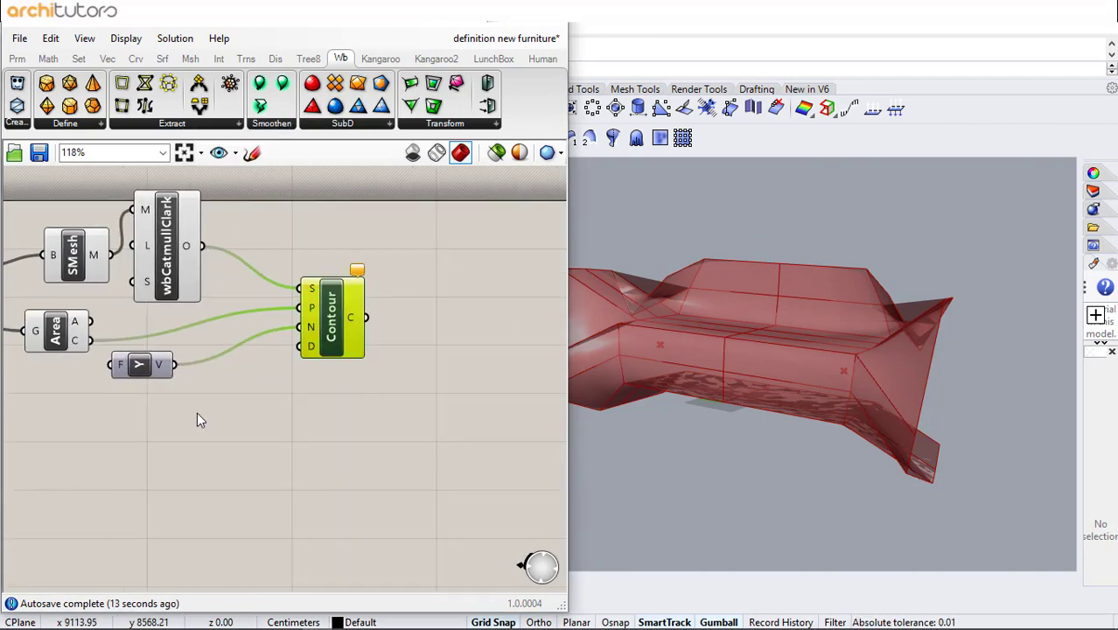
{"action": "left_click", "coordinate": [197, 412]}
- Add a number slider set to 60 and connect it to the Contour's distance input
{"action": "double_click", "coordinate": [167, 412]}
{"action": "type", "text": "60"}
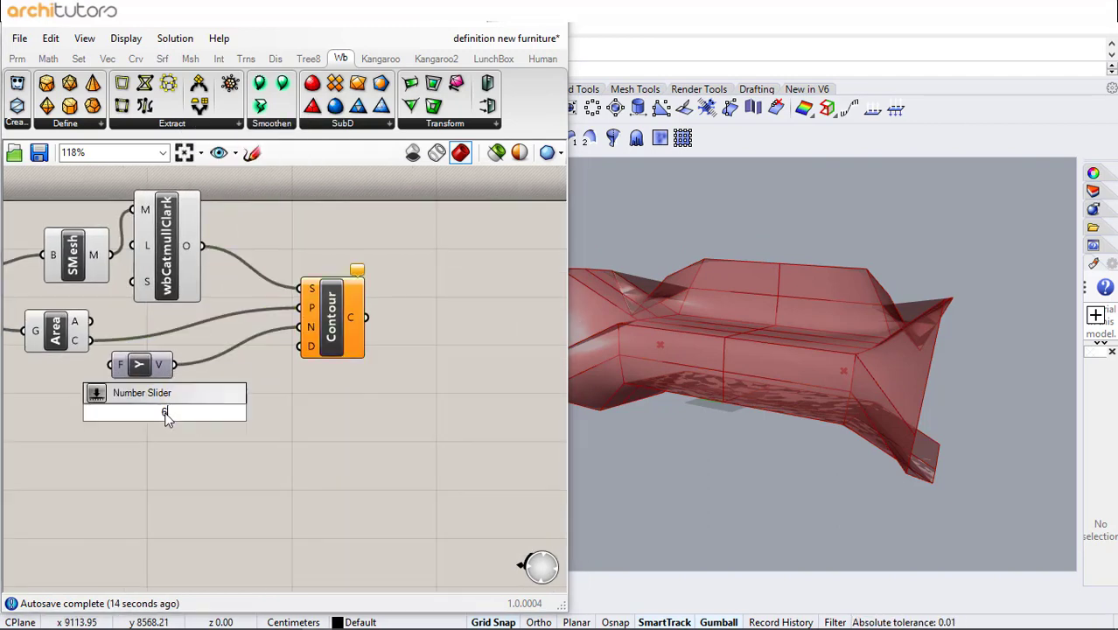
{"action": "key", "text": "Return"}
{"action": "left_click_drag", "start_coordinate": [302, 347], "coordinate": [303, 347]}
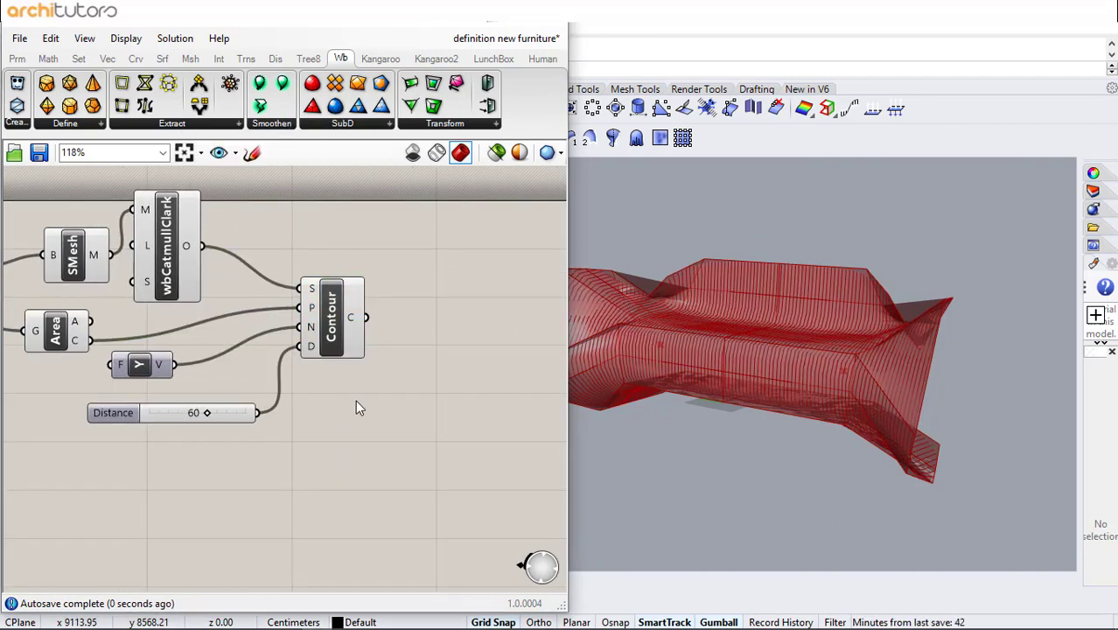
- Add a Rebuild Curve component and connect the Contour curves to its curve input
{"action": "right_click_drag", "start_coordinate": [418, 322], "coordinate": [370, 320]}
{"action": "double_click", "coordinate": [370, 320]}
{"action": "type", "text": "rebu"}
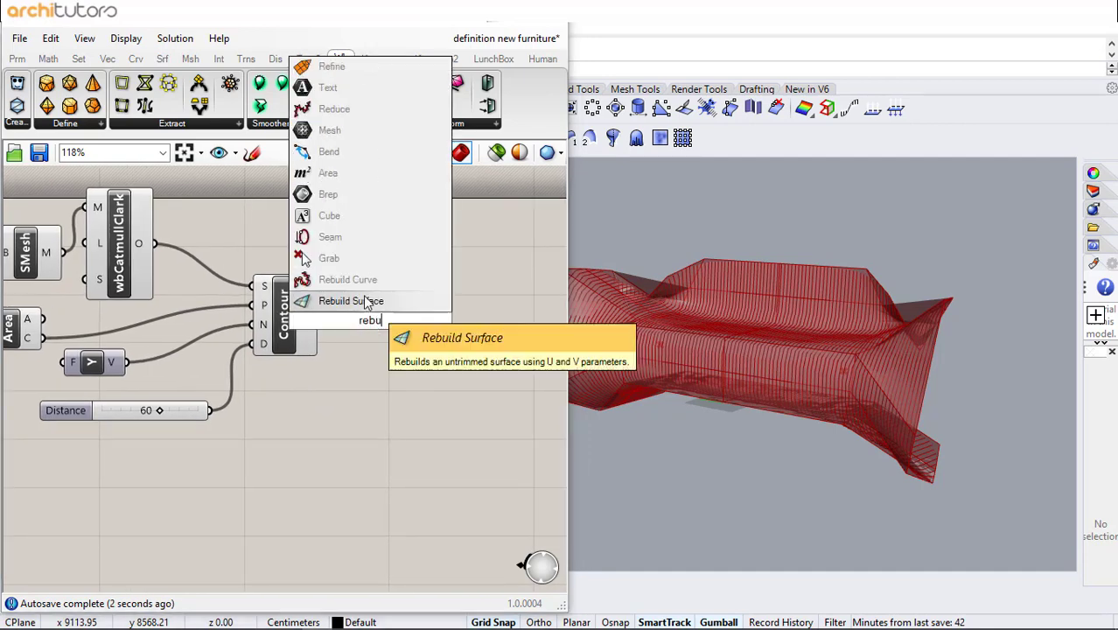
{"action": "left_click", "coordinate": [330, 300]}
{"action": "left_click_drag", "start_coordinate": [347, 297], "coordinate": [348, 298]}
{"action": "left_click_drag", "start_coordinate": [371, 328], "coordinate": [407, 329]}
- Add an Extrude component and feed it the rebuilt curves as the base
{"action": "left_click", "coordinate": [459, 321]}
{"action": "double_click", "coordinate": [459, 321]}
{"action": "type", "text": "xtr"}
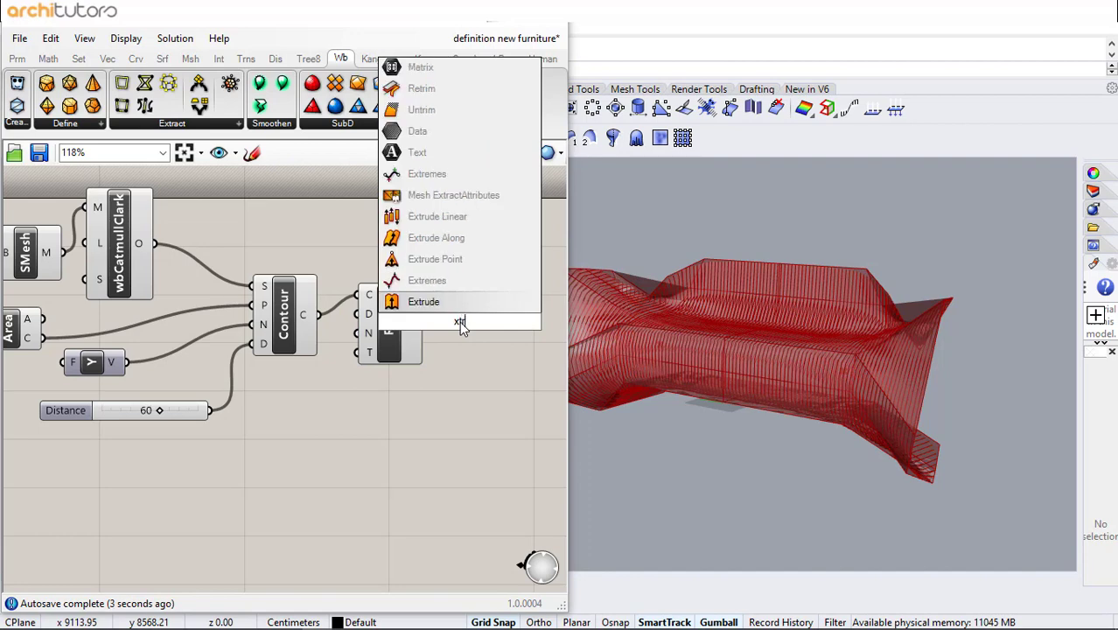
{"action": "key", "text": "Return"}
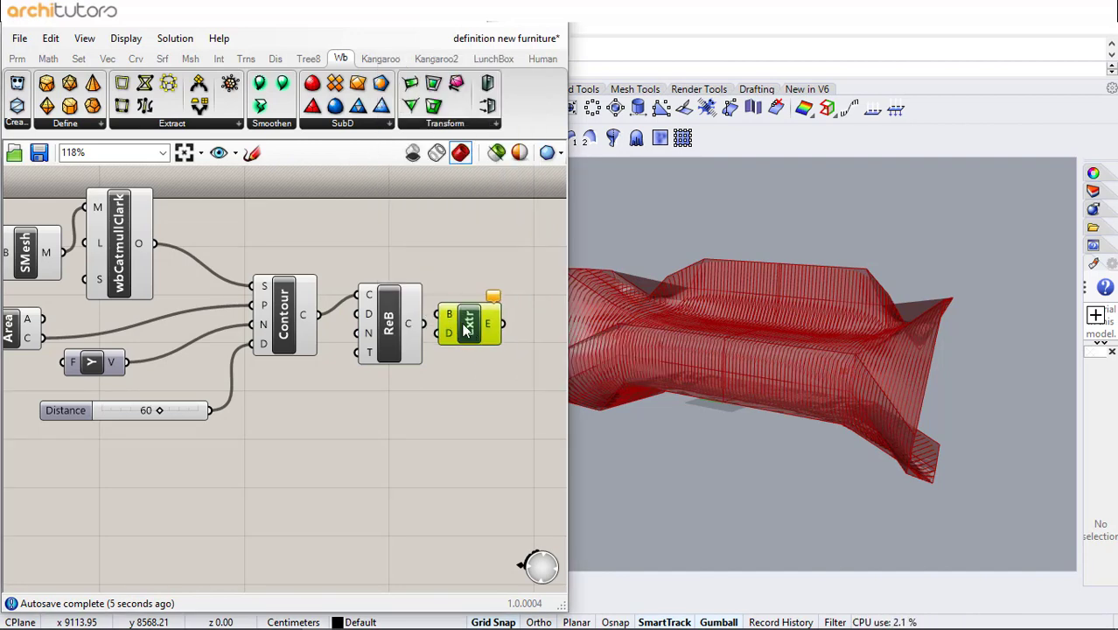
{"action": "left_click_drag", "start_coordinate": [430, 321], "coordinate": [454, 320]}
{"action": "left_click_drag", "start_coordinate": [476, 327], "coordinate": [516, 335]}
{"action": "left_click", "coordinate": [468, 377]}
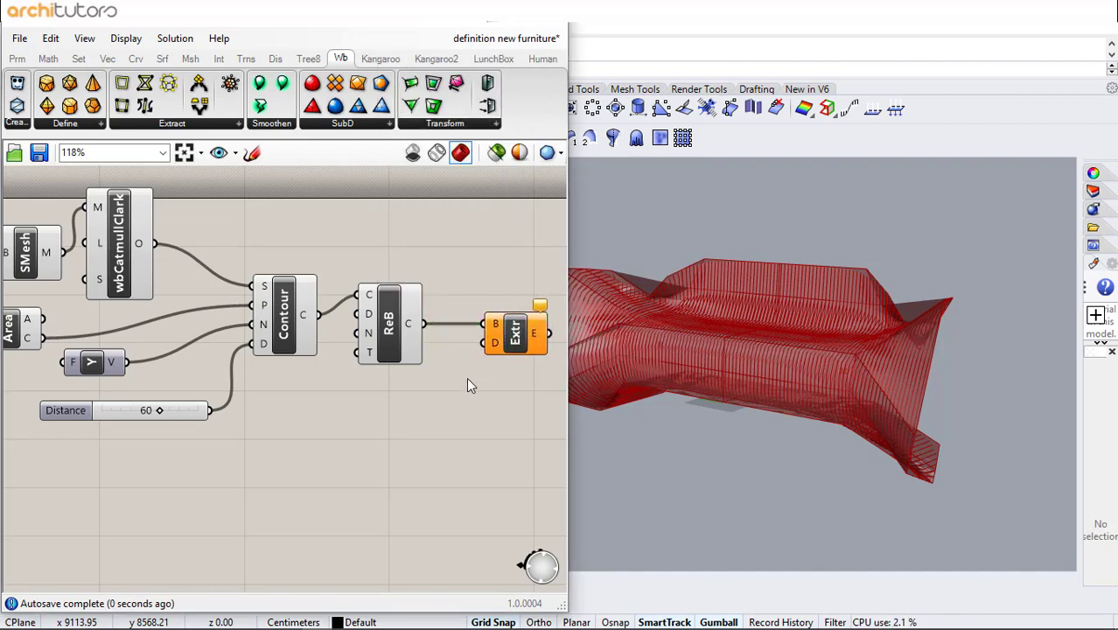
- Add a second Unit Y vector driven by the Distance slider and use it as the extrusion direction
{"action": "double_click", "coordinate": [335, 409]}
{"action": "type", "text": "y"}
{"action": "left_click", "coordinate": [315, 392]}
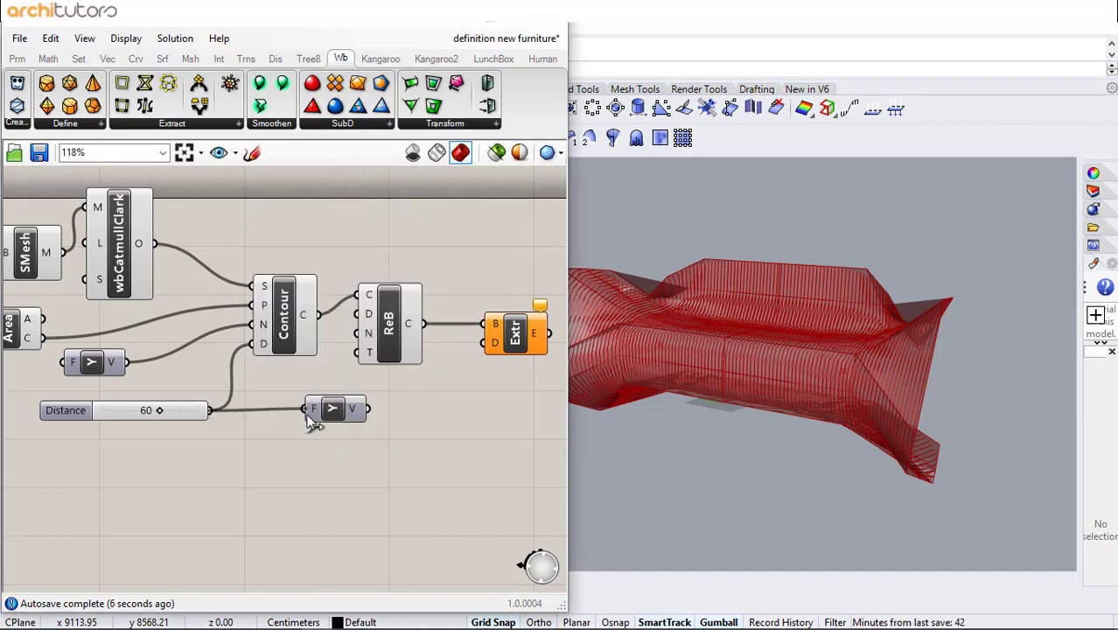
{"action": "right_click_drag", "start_coordinate": [488, 374], "coordinate": [304, 374]}
{"action": "right_click_drag", "start_coordinate": [878, 392], "coordinate": [786, 388]}
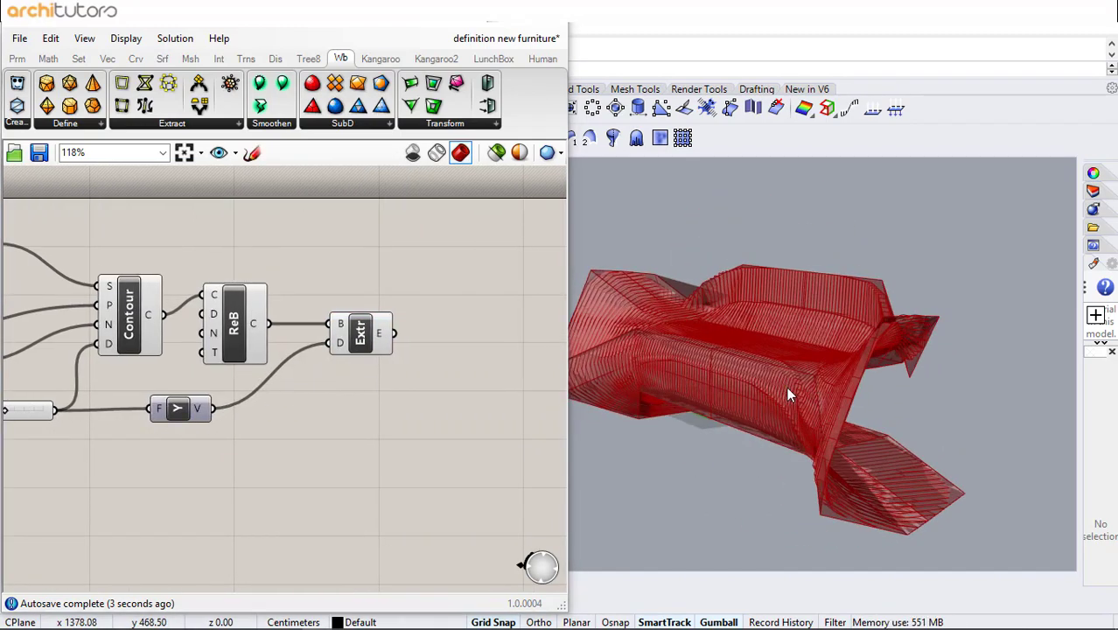
- Select the upstream mesh, surface and contour components and turn off their preview
{"action": "right_click_drag", "start_coordinate": [293, 302], "coordinate": [476, 313]}
{"action": "scroll", "coordinate": [477, 313], "scroll_direction": "down", "scroll_amount": 2}
{"action": "left_click_drag", "start_coordinate": [455, 230], "coordinate": [127, 469]}
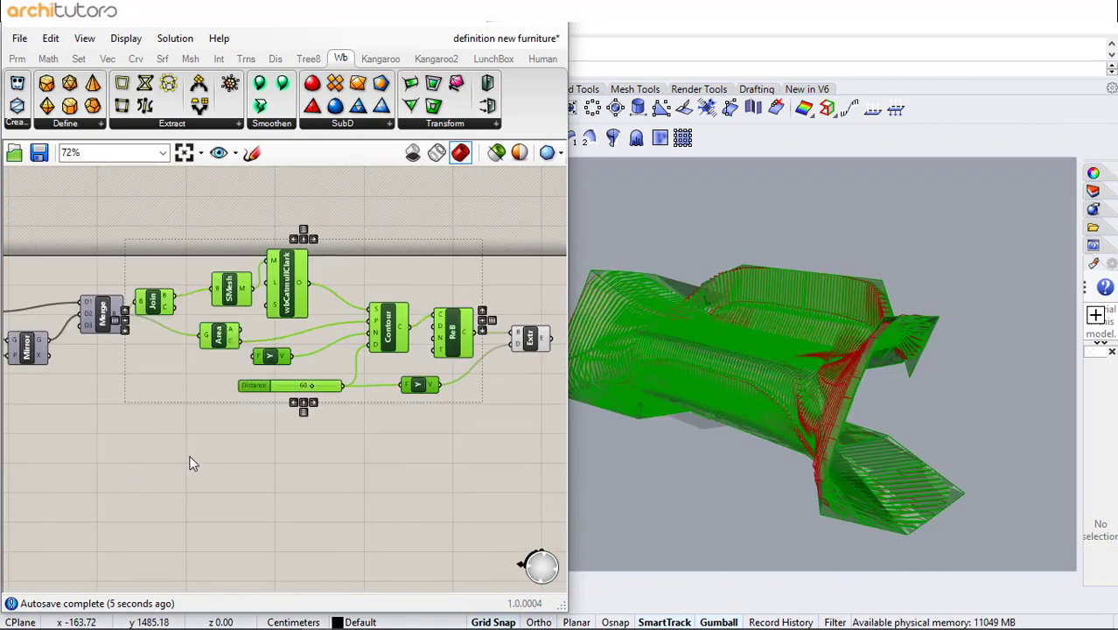
{"action": "middle_click", "coordinate": [189, 455]}
{"action": "left_click", "coordinate": [240, 405]}
{"action": "scroll", "coordinate": [354, 324], "scroll_direction": "up", "scroll_amount": 4}
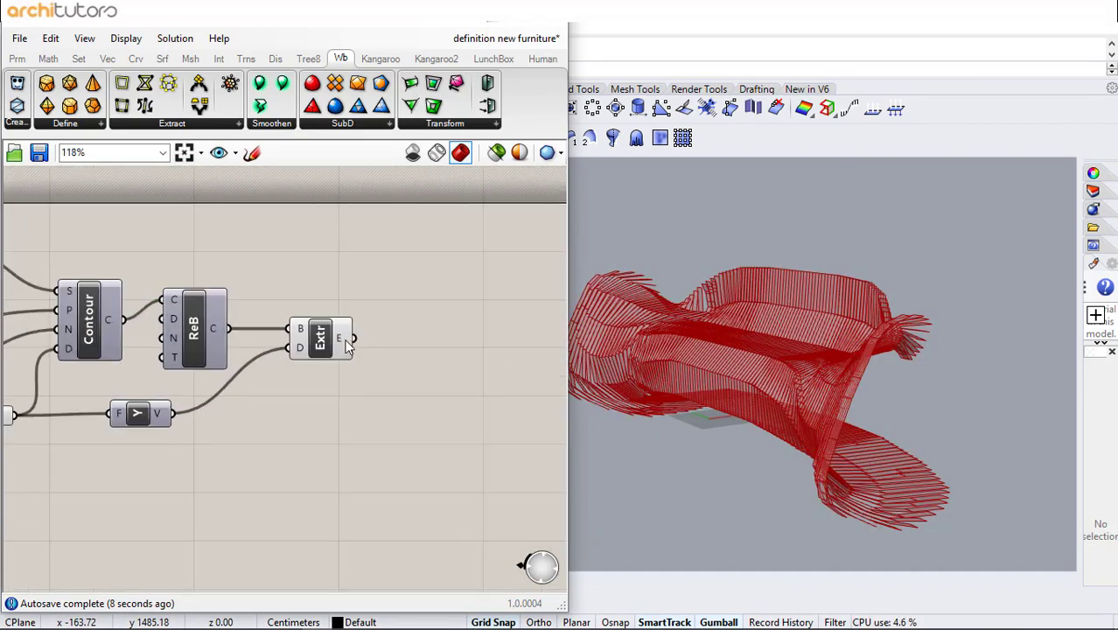
- Add a Move component taking the extrusions as its geometry
{"action": "right_click_drag", "start_coordinate": [731, 399], "coordinate": [612, 394]}
{"action": "double_click", "coordinate": [416, 327]}
{"action": "type", "text": "m"}
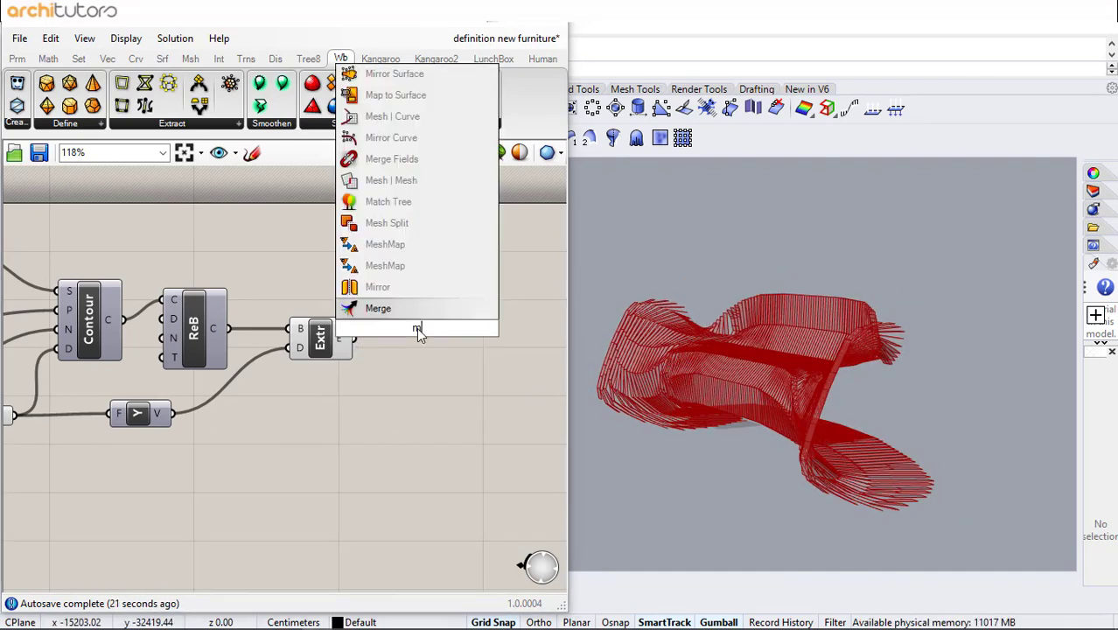
{"action": "type", "text": "ove"}
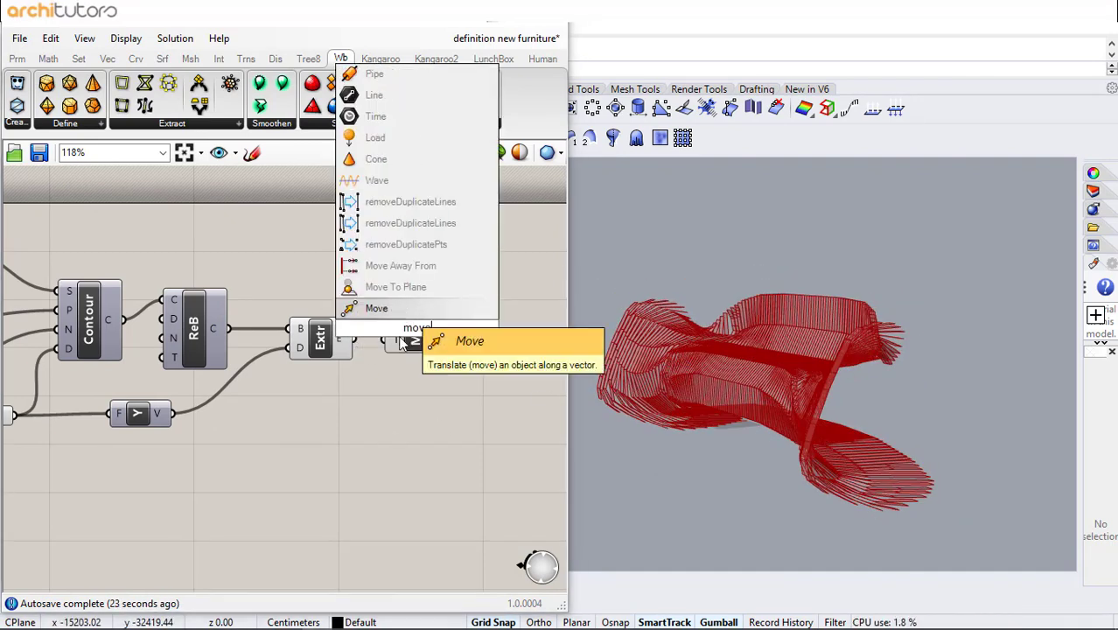
{"action": "key", "text": "Return"}
{"action": "left_click_drag", "start_coordinate": [355, 337], "coordinate": [388, 338]}
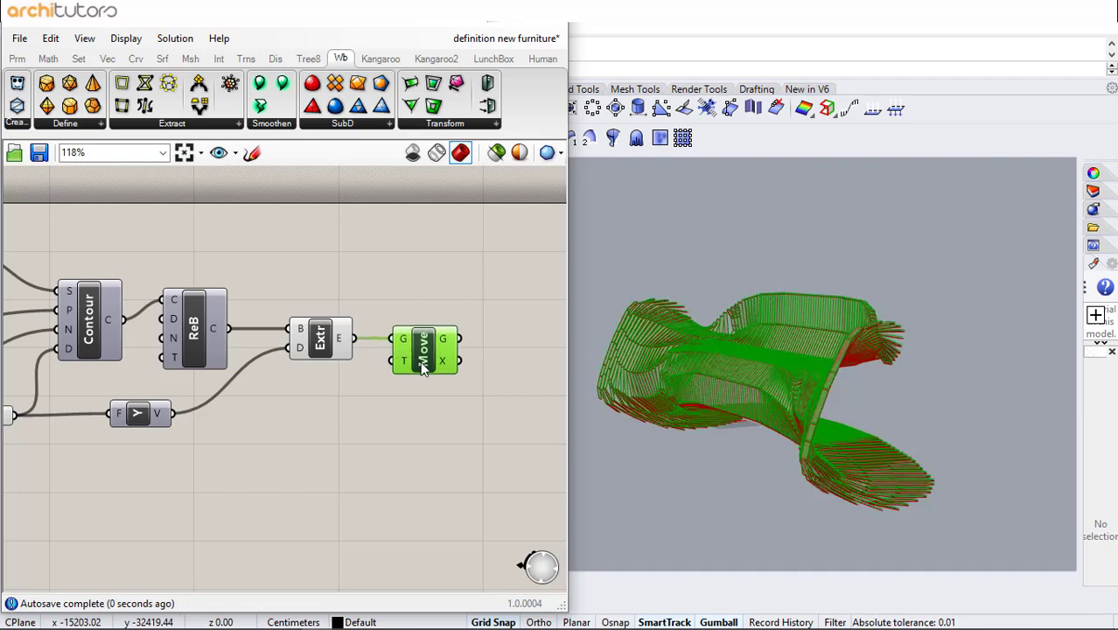
- Add a Division component dividing the extrusion vector and connect its result to the Move translation
{"action": "double_click", "coordinate": [275, 419]}
{"action": "type", "text": "div"}
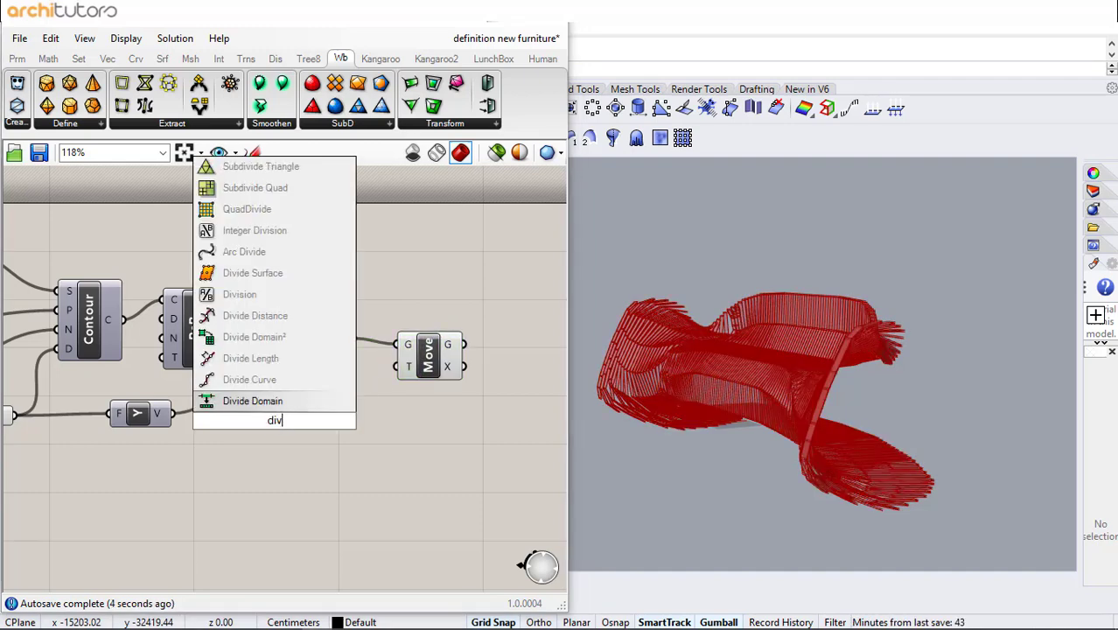
{"action": "left_click", "coordinate": [284, 301]}
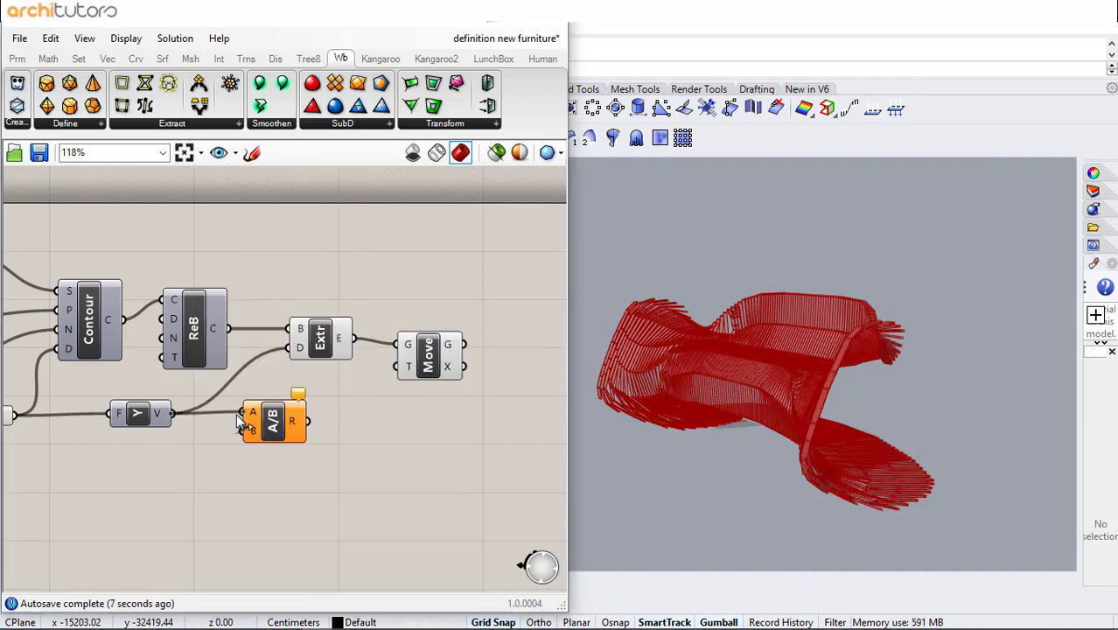
{"action": "left_click_drag", "start_coordinate": [310, 421], "coordinate": [402, 366]}
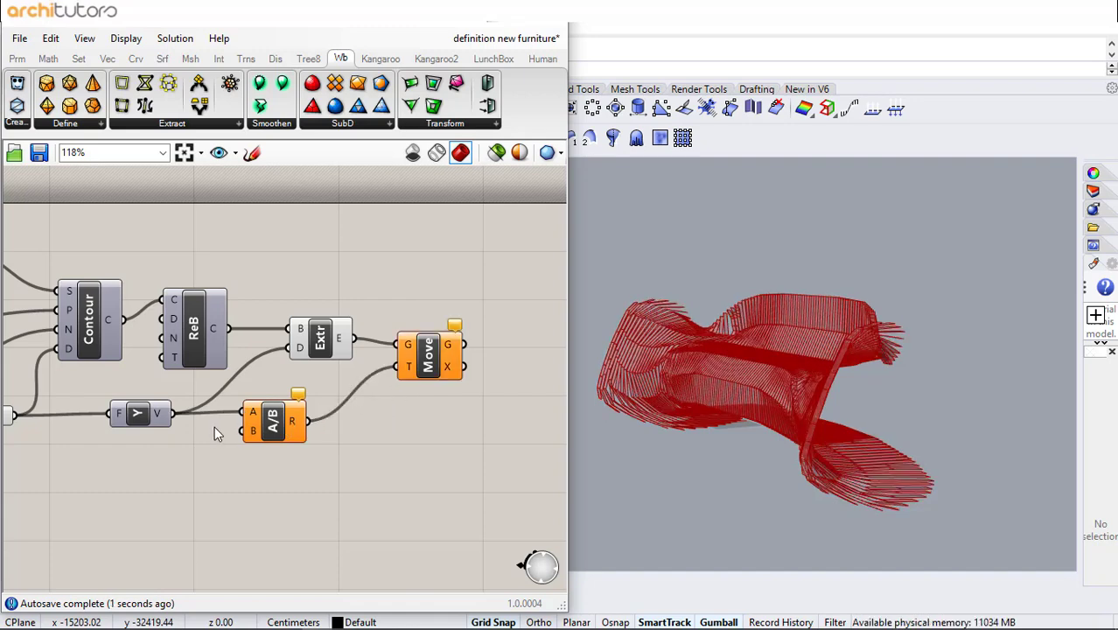
- Add a slider set to -2 and connect it as the Division's divisor
{"action": "double_click", "coordinate": [185, 446]}
{"action": "type", "text": "-"}
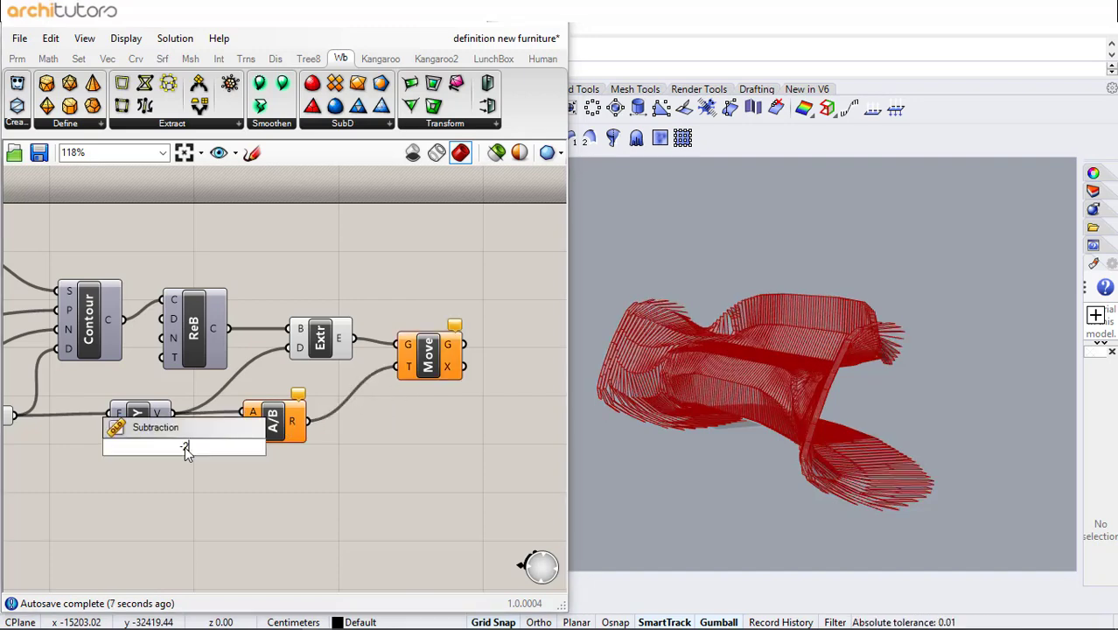
{"action": "type", "text": "2"}
{"action": "key", "text": "Return"}
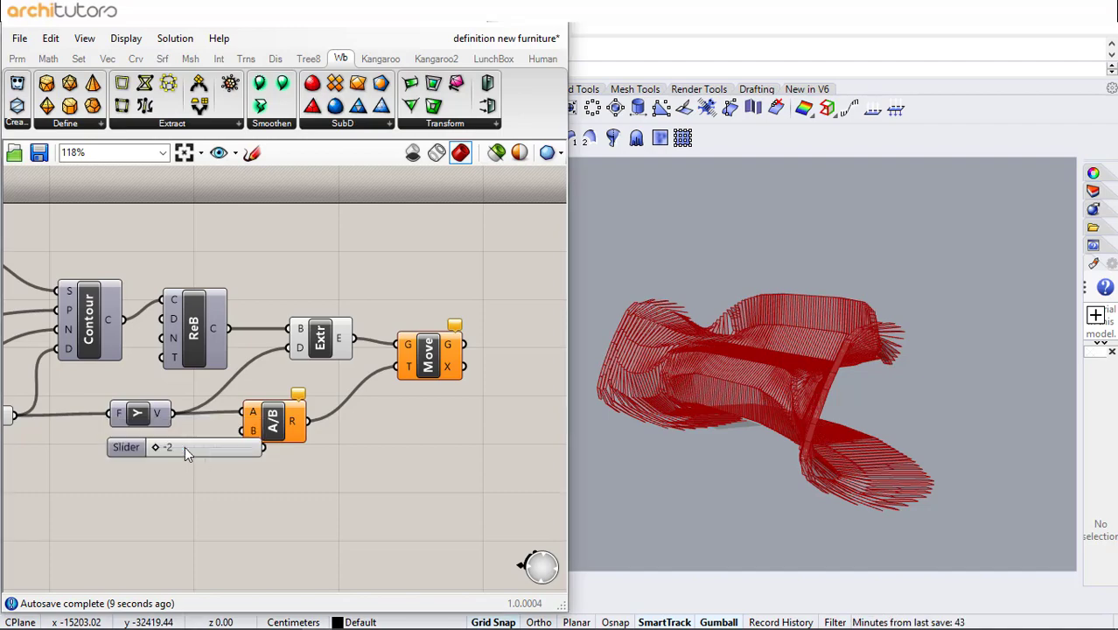
{"action": "left_click_drag", "start_coordinate": [192, 456], "coordinate": [243, 432]}
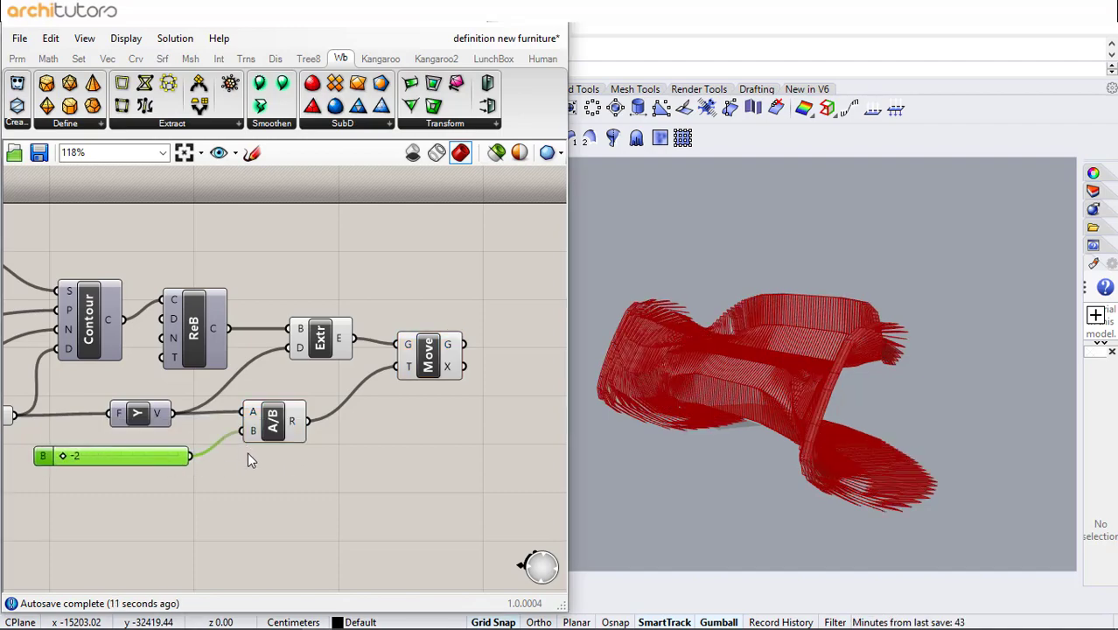
{"action": "left_click", "coordinate": [284, 457]}
- Orbit and zoom around the moved extrusion fins in the viewport to examine them
{"action": "right_click_drag", "start_coordinate": [686, 399], "coordinate": [783, 393]}
{"action": "scroll", "coordinate": [728, 341], "scroll_direction": "up", "scroll_amount": 3}
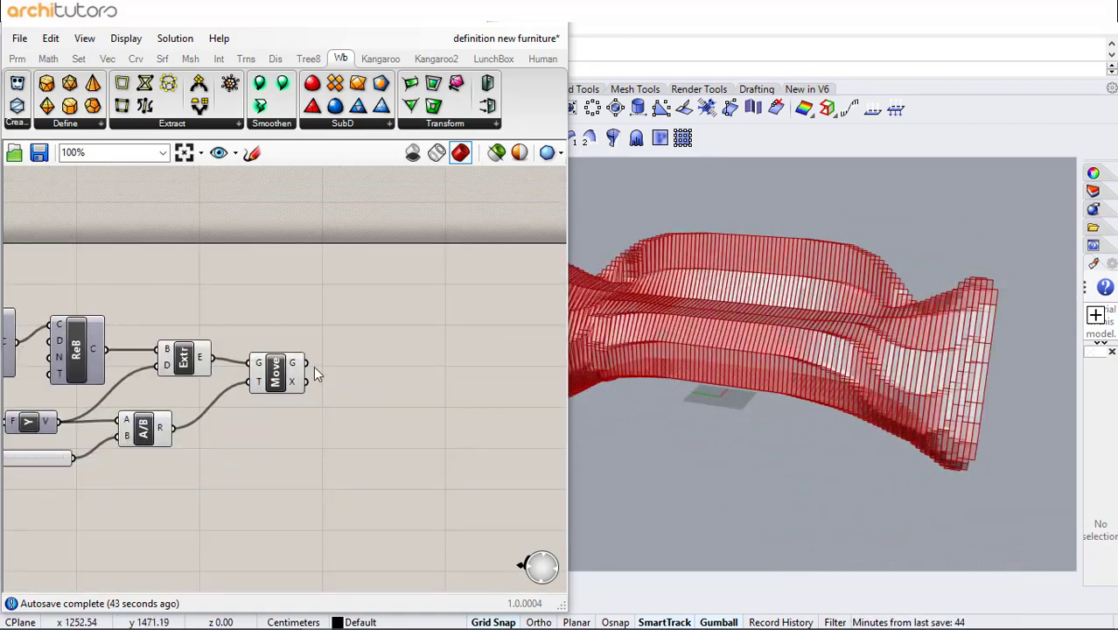
{"action": "left_click", "coordinate": [280, 377]}
{"action": "scroll", "coordinate": [822, 354], "scroll_direction": "down", "scroll_amount": 2}
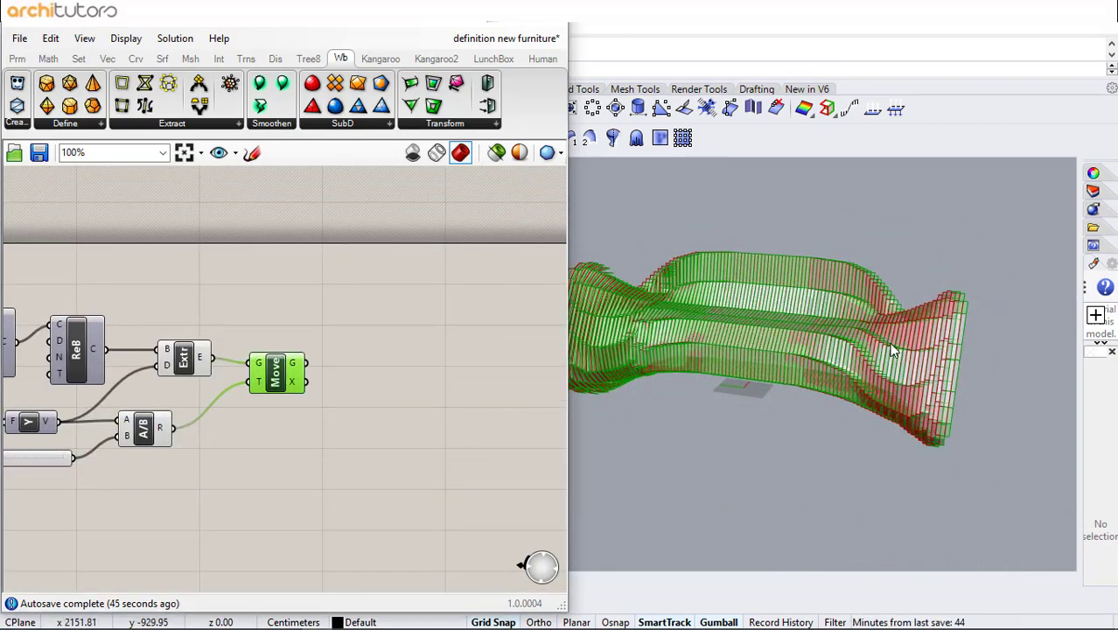
{"action": "scroll", "coordinate": [677, 311], "scroll_direction": "up", "scroll_amount": 4}
{"action": "right_click_drag", "start_coordinate": [678, 310], "coordinate": [729, 431]}
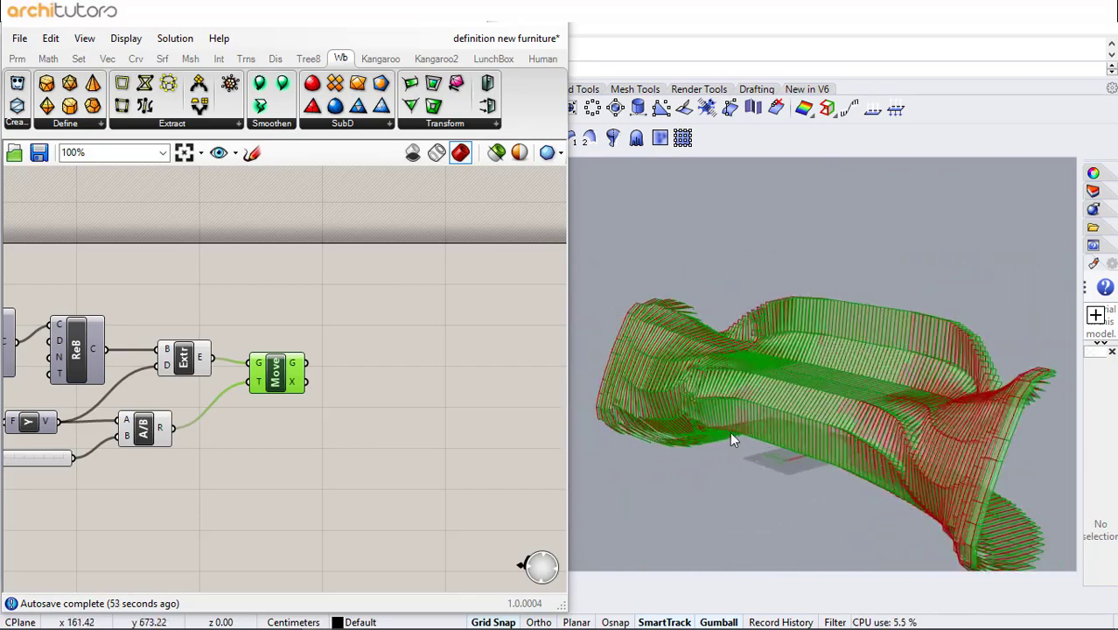
{"action": "left_click", "coordinate": [560, 153]}
{"action": "left_click", "coordinate": [568, 225]}
{"action": "scroll", "coordinate": [735, 371], "scroll_direction": "up", "scroll_amount": 5}
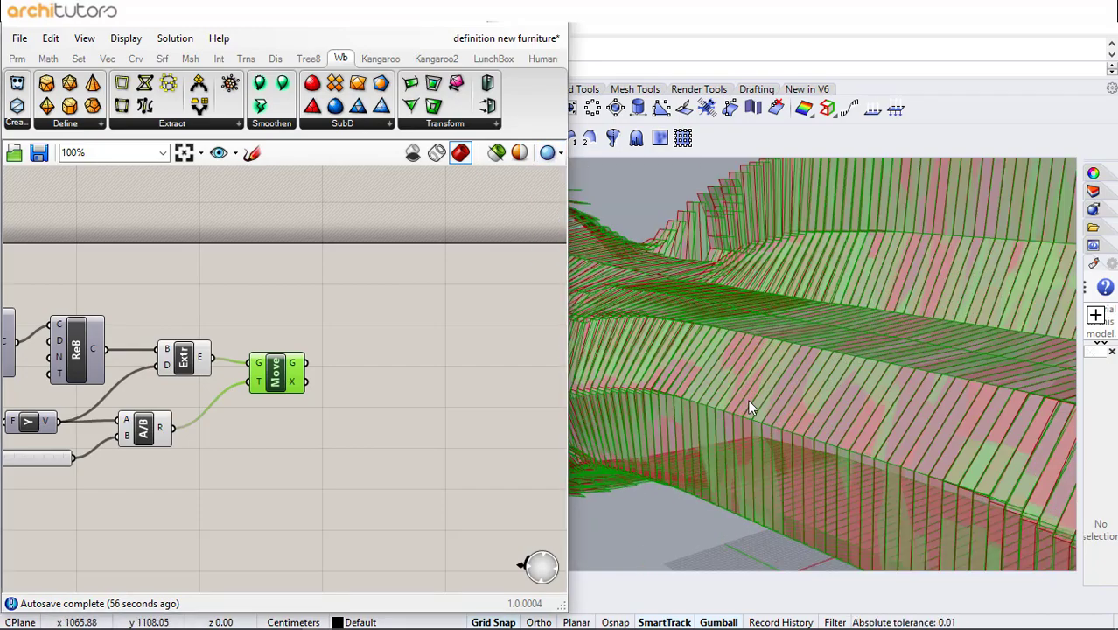
{"action": "right_click_drag", "start_coordinate": [748, 400], "coordinate": [785, 394]}
{"action": "scroll", "coordinate": [689, 346], "scroll_direction": "down", "scroll_amount": 2}
{"action": "right_click_drag", "start_coordinate": [689, 346], "coordinate": [757, 364]}
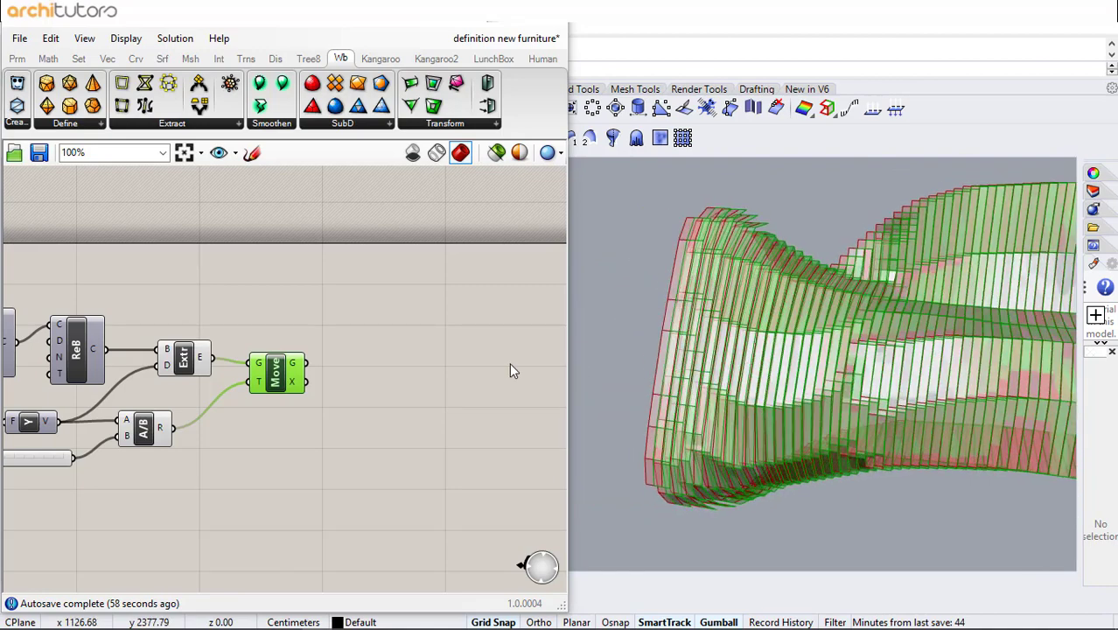
{"action": "scroll", "coordinate": [425, 352], "scroll_direction": "down", "scroll_amount": 3}
- Select the extrusion chain components and hide their preview so only the moved fins display
{"action": "left_click_drag", "start_coordinate": [309, 295], "coordinate": [109, 423]}
{"action": "middle_click", "coordinate": [185, 485]}
{"action": "left_click", "coordinate": [246, 425]}
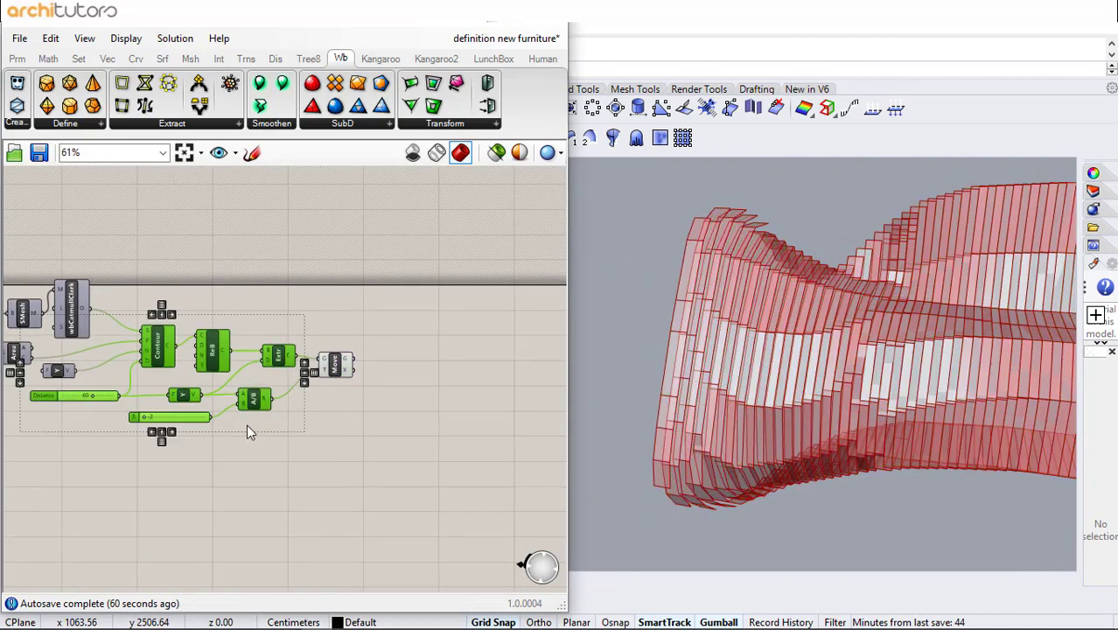
{"action": "left_click", "coordinate": [248, 431]}
{"action": "left_click", "coordinate": [335, 363]}
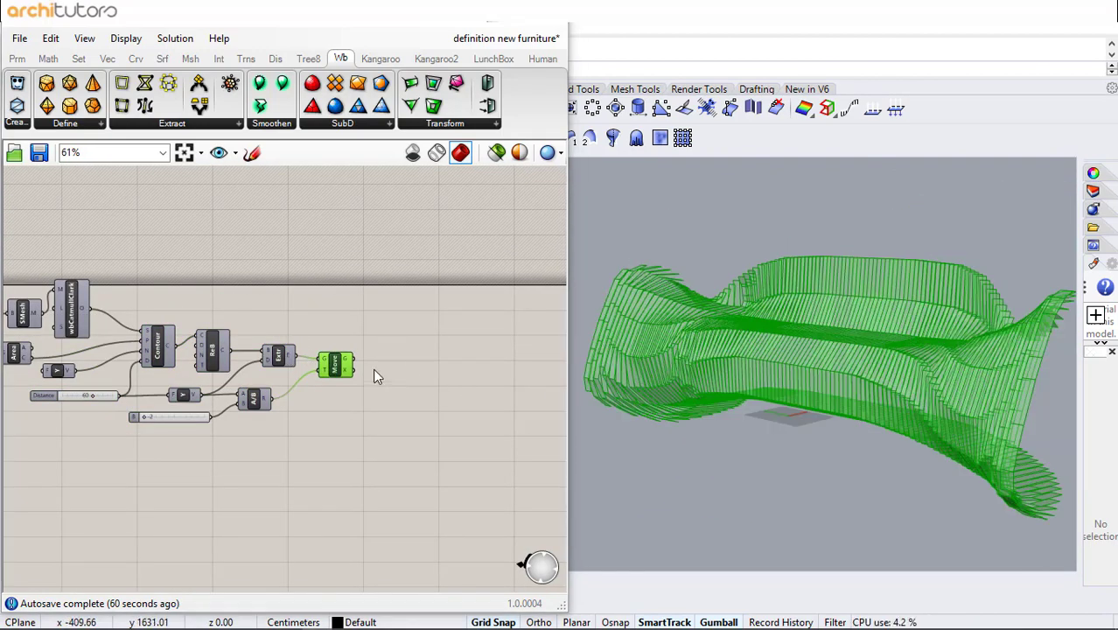
{"action": "left_click", "coordinate": [339, 341]}
- Add a number slider set to 3 and connect it to the Rebuild Curve's degree input
{"action": "scroll", "coordinate": [340, 341], "scroll_direction": "up", "scroll_amount": 2}
{"action": "mouse_move", "coordinate": [708, 362]}
{"action": "right_mouse_down"}
{"action": "mouse_move", "coordinate": [653, 337]}
{"action": "mouse_move", "coordinate": [710, 358]}
{"action": "right_mouse_up"}
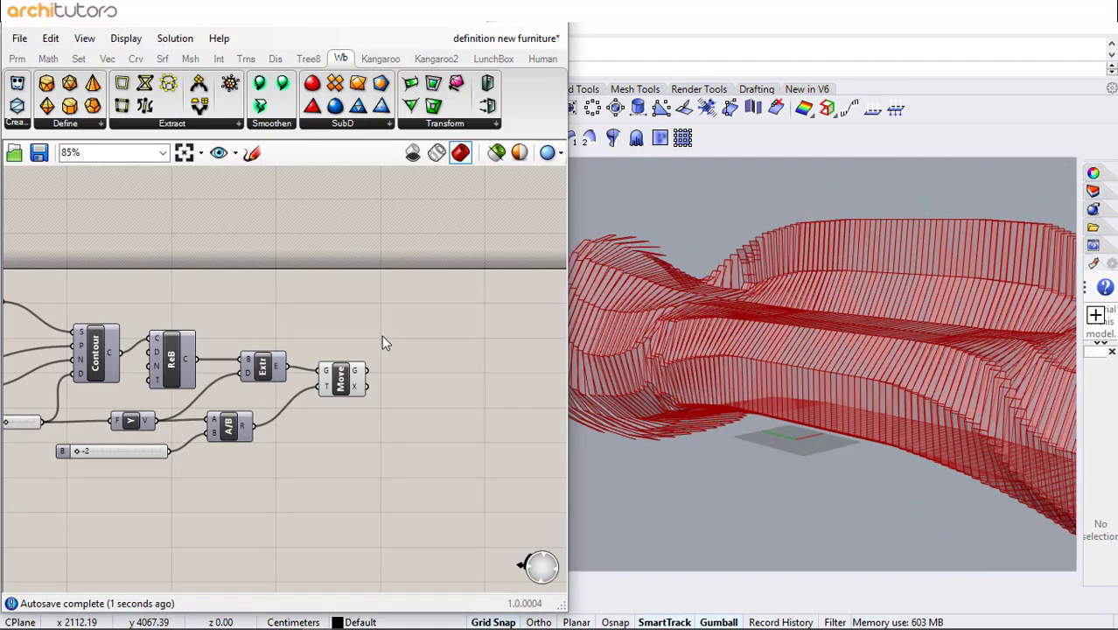
{"action": "right_click_drag", "start_coordinate": [174, 334], "coordinate": [320, 331]}
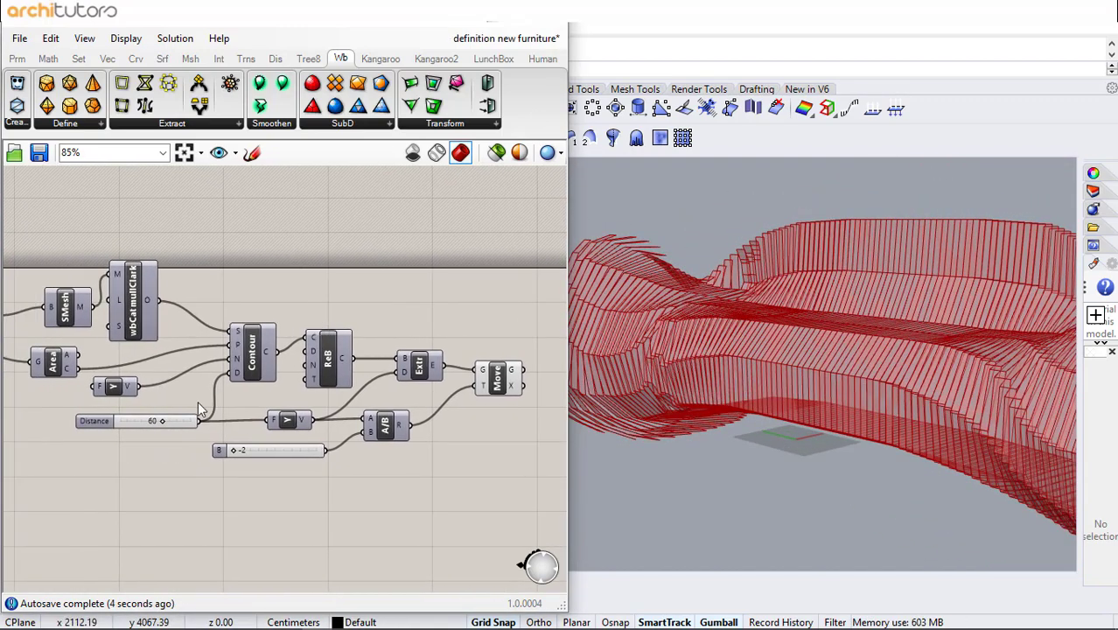
{"action": "scroll", "coordinate": [236, 398], "scroll_direction": "up", "scroll_amount": 1}
{"action": "double_click", "coordinate": [259, 263]}
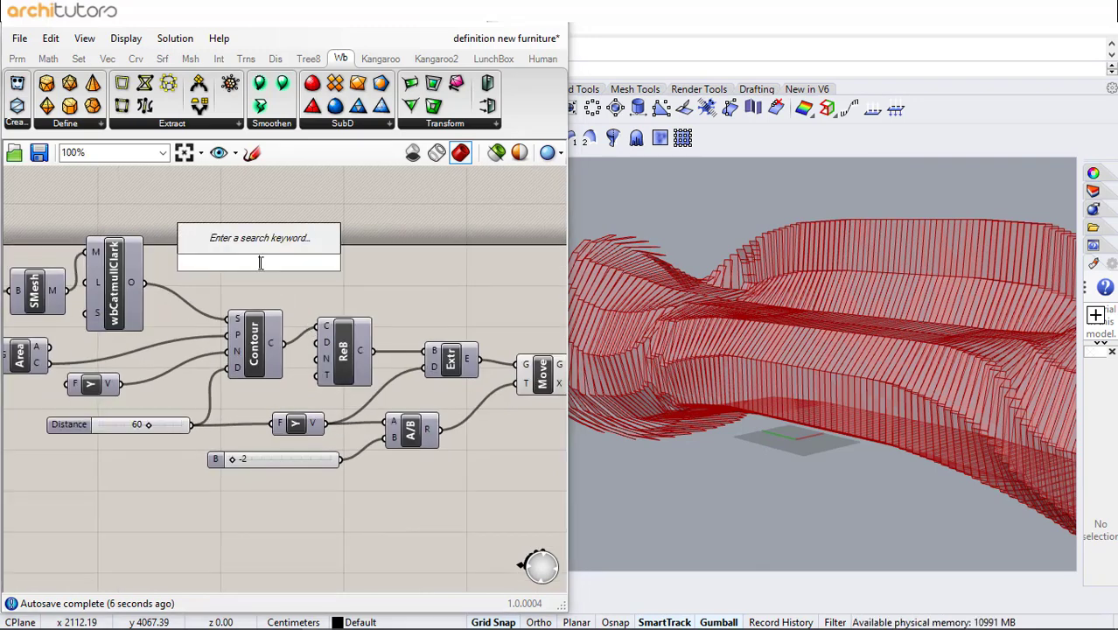
{"action": "type", "text": "Number Slider"}
{"action": "key", "text": "Return"}
{"action": "left_click_drag", "start_coordinate": [326, 262], "coordinate": [326, 342]}
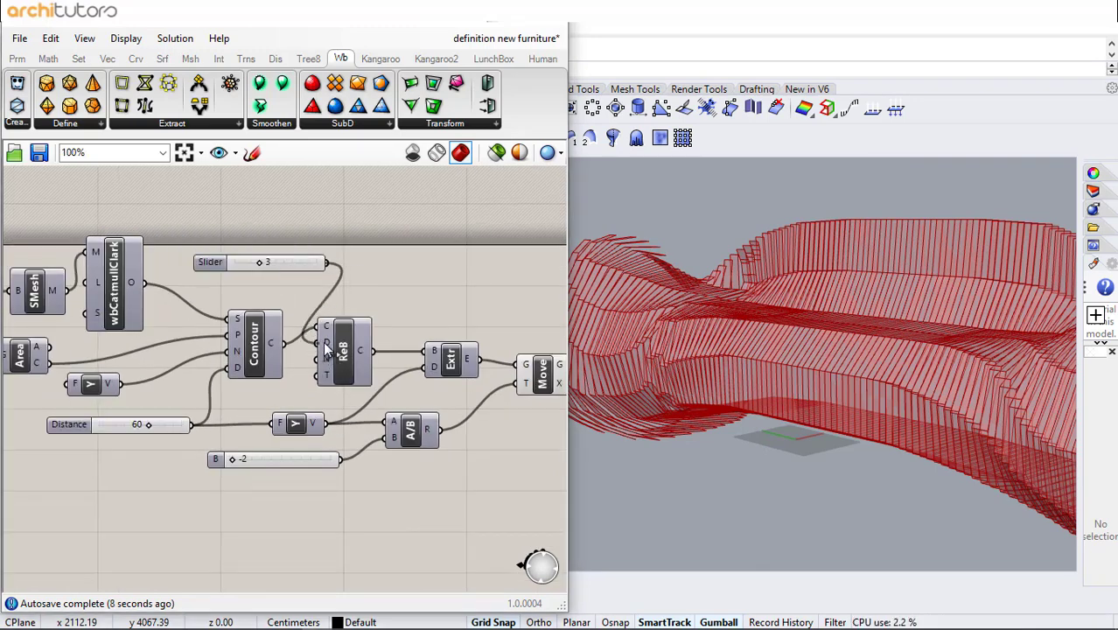
{"action": "left_click_drag", "start_coordinate": [280, 265], "coordinate": [273, 235]}
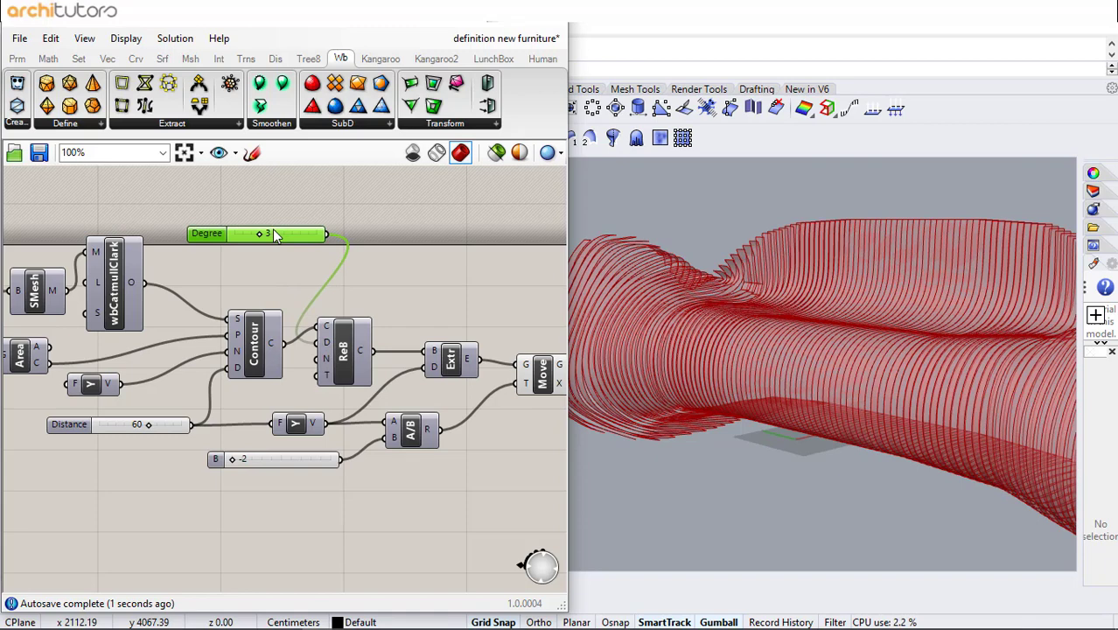
- Add a number slider set to 30 and connect it to the Rebuild Curve's count input
{"action": "double_click", "coordinate": [236, 269]}
{"action": "type", "text": "30"}
{"action": "key", "text": "Return"}
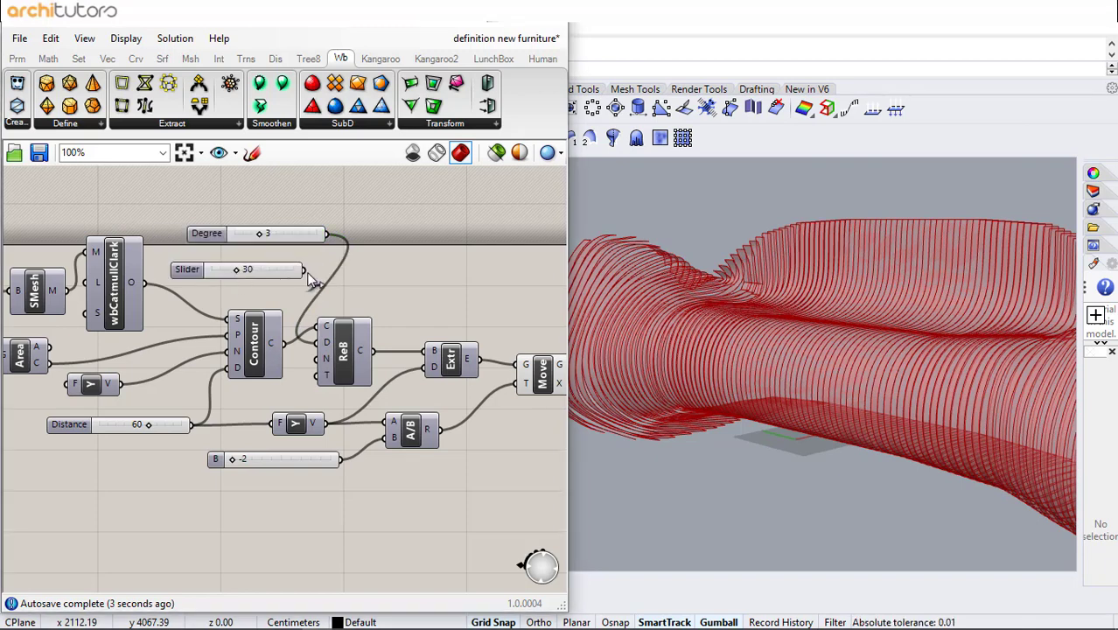
{"action": "left_click_drag", "start_coordinate": [306, 272], "coordinate": [372, 358]}
{"action": "left_click", "coordinate": [393, 287]}
{"action": "right_click_drag", "start_coordinate": [390, 310], "coordinate": [225, 299]}
{"action": "scroll", "coordinate": [752, 327], "scroll_direction": "down", "scroll_amount": 6}
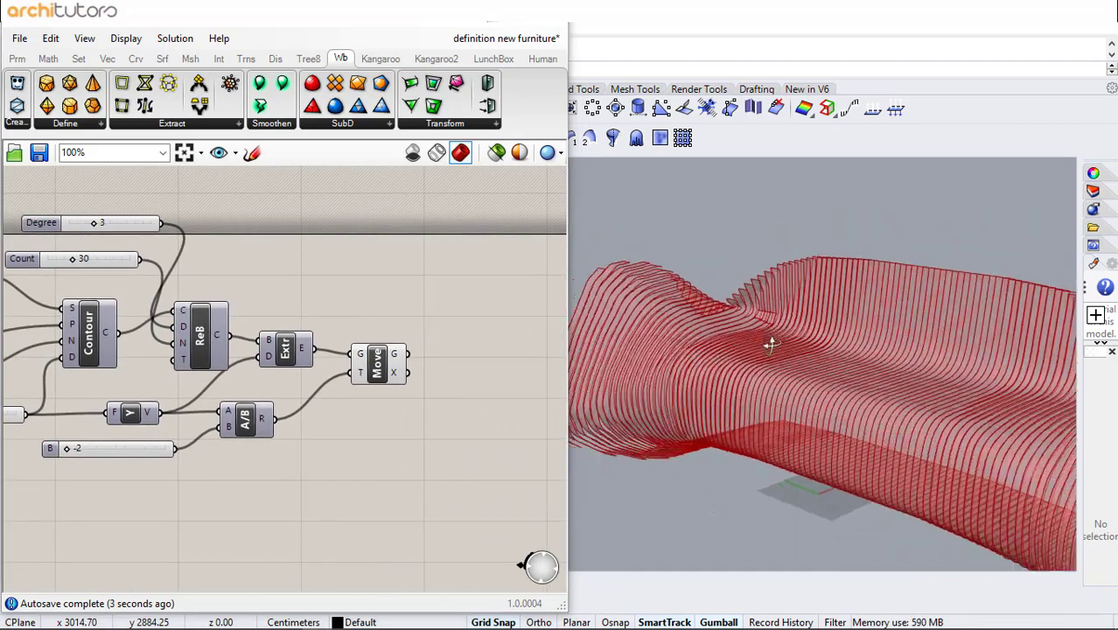
- Orbit around the rebuilt fins in the viewport to examine their shape
{"action": "right_click_drag", "start_coordinate": [845, 326], "coordinate": [981, 332]}
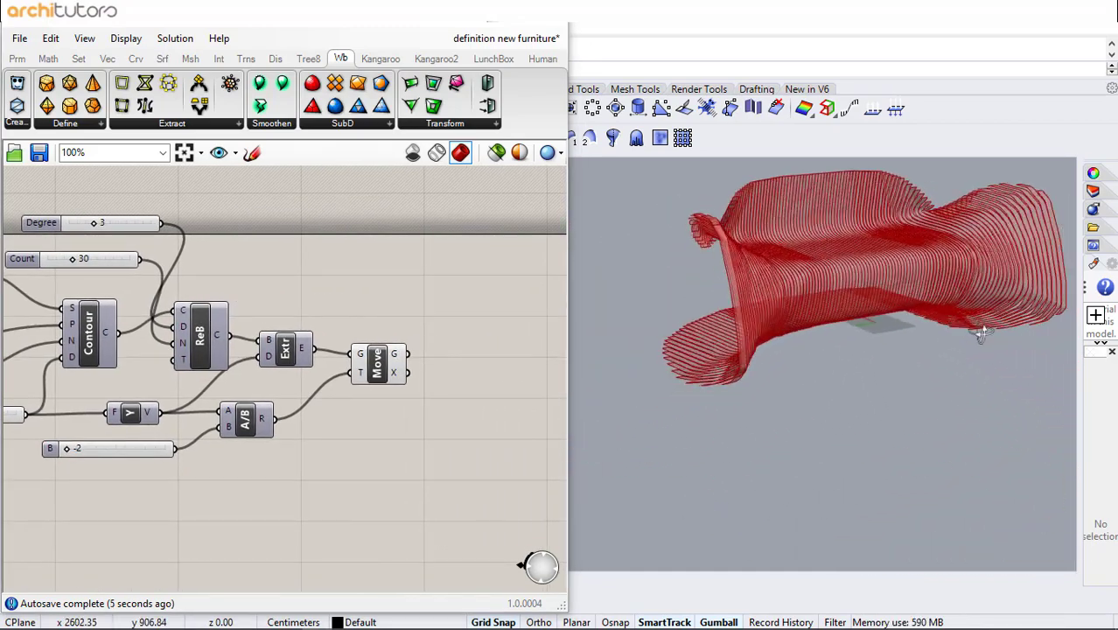
{"action": "right_click_drag", "start_coordinate": [956, 278], "coordinate": [903, 364]}
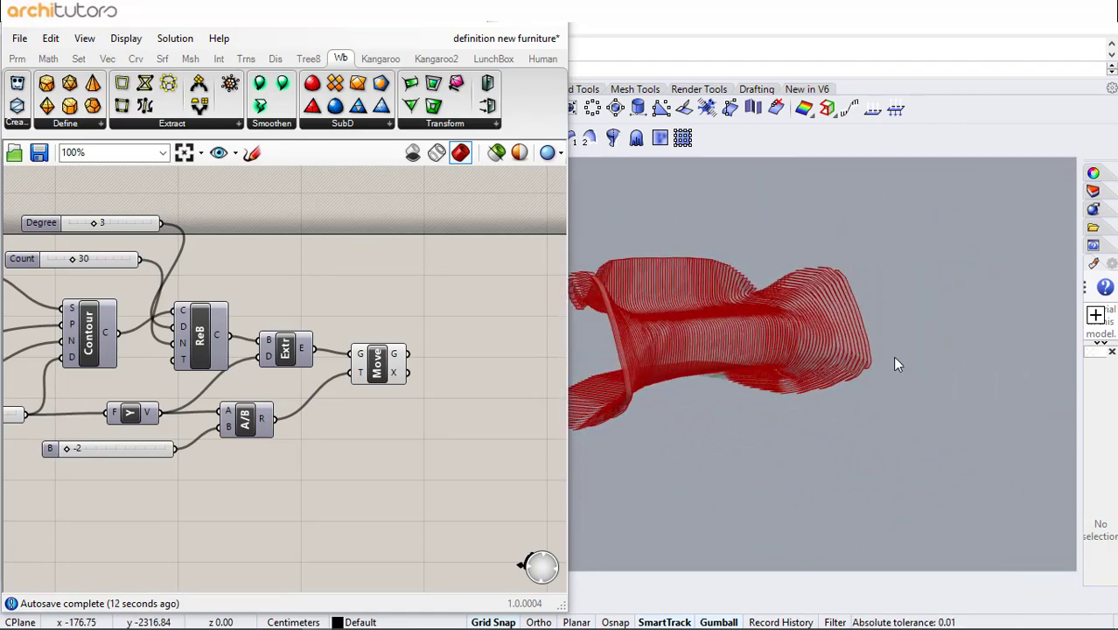
{"action": "right_click_drag", "start_coordinate": [725, 352], "coordinate": [845, 367]}
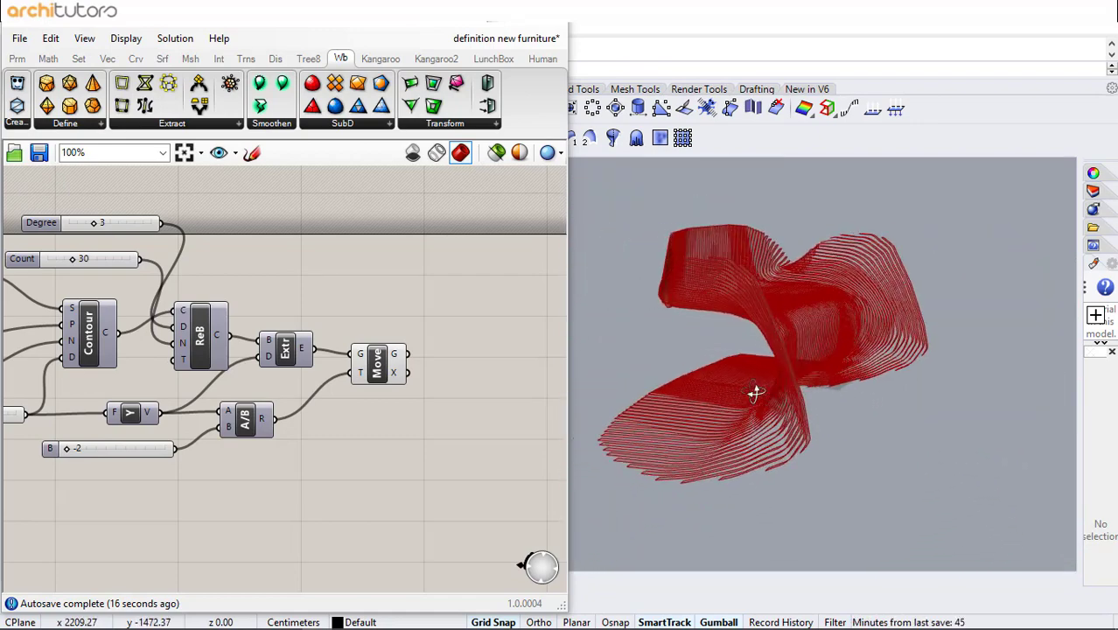
{"action": "right_click_drag", "start_coordinate": [754, 391], "coordinate": [591, 406]}
- Bake the Move component's fins into the Rhino document with default attributes
{"action": "right_click", "coordinate": [385, 374]}
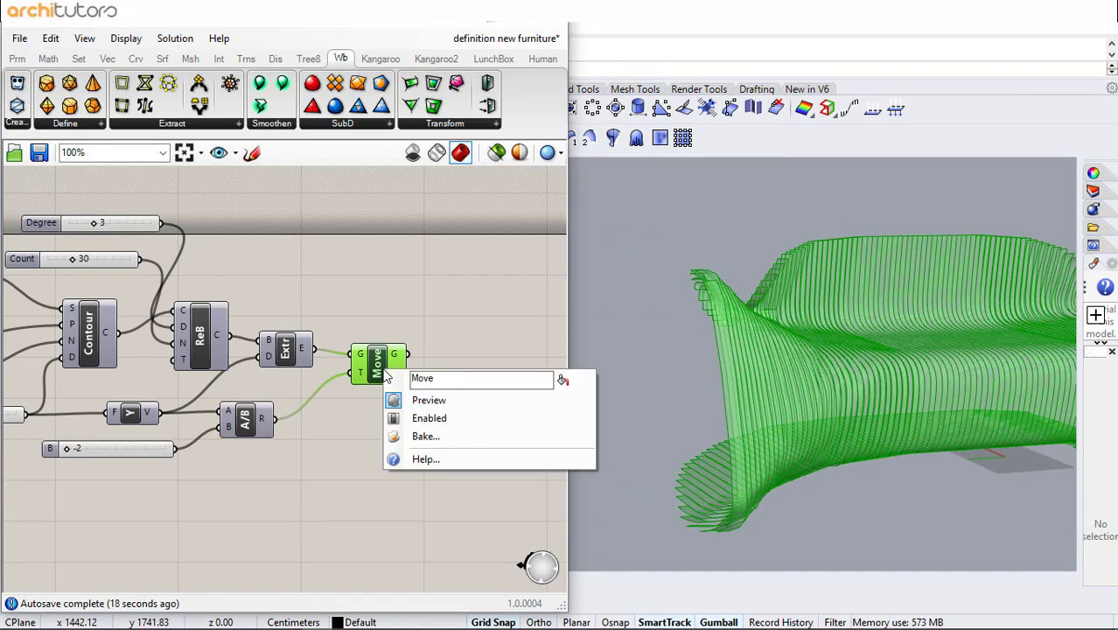
{"action": "left_click", "coordinate": [423, 437]}
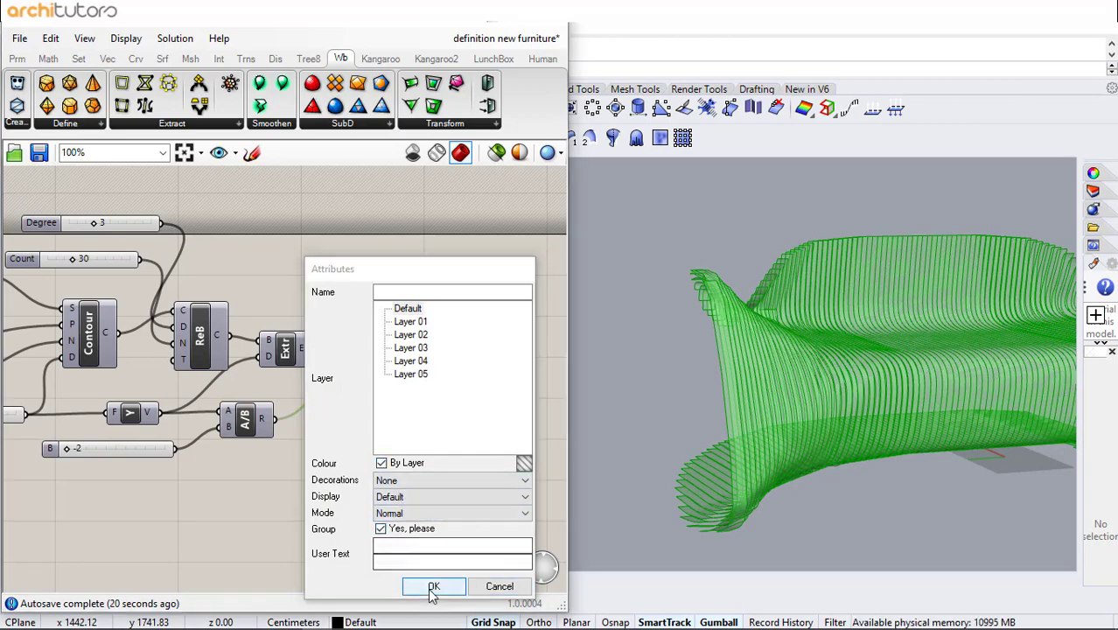
{"action": "left_click", "coordinate": [432, 588]}
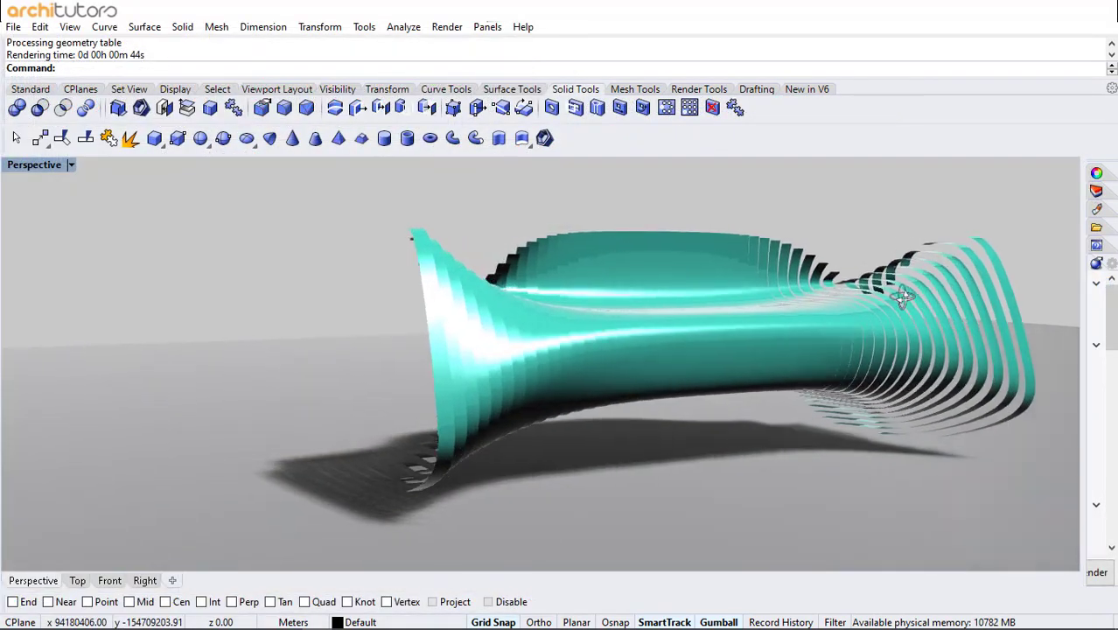
{"action": "right_click_drag", "start_coordinate": [901, 297], "coordinate": [777, 280]}
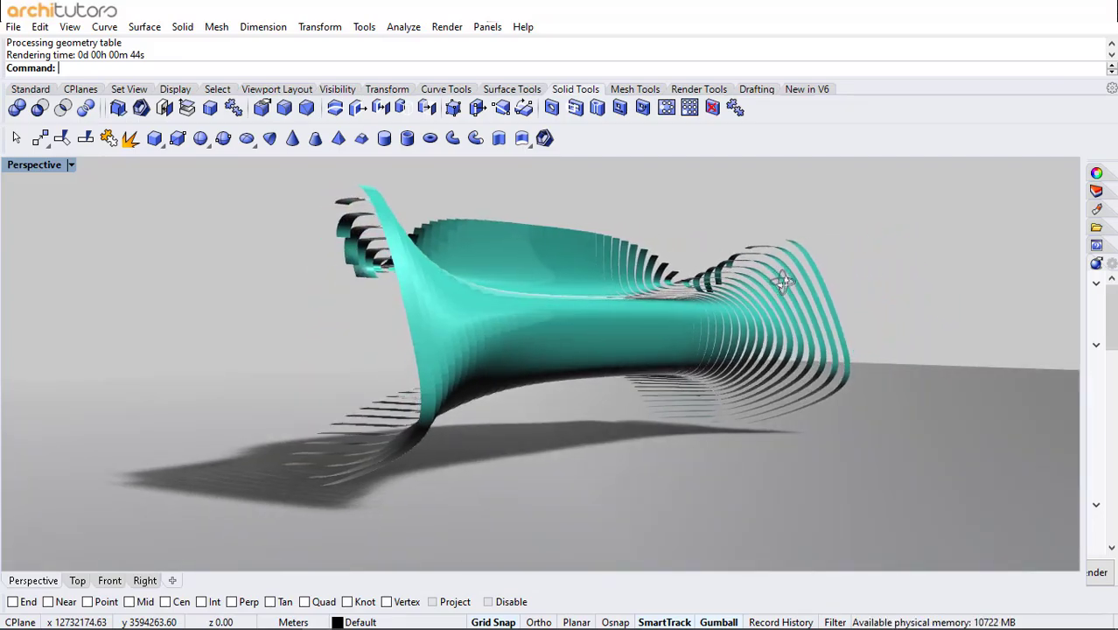